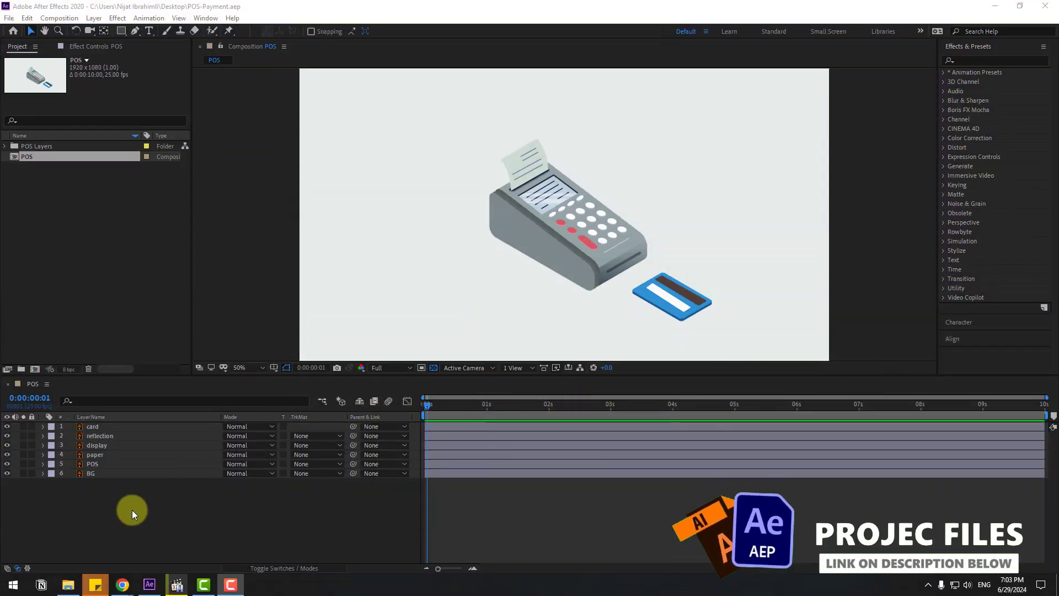
Lock the BG layer and show the title/action safe guides with the POS layer selected.
click(92, 474)
click(31, 473)
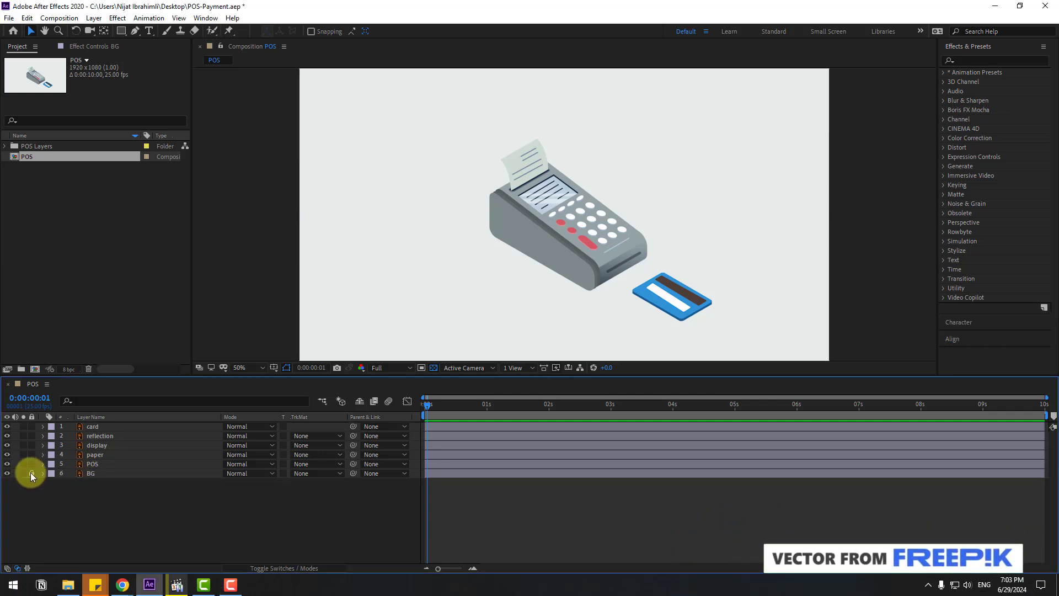
click(92, 465)
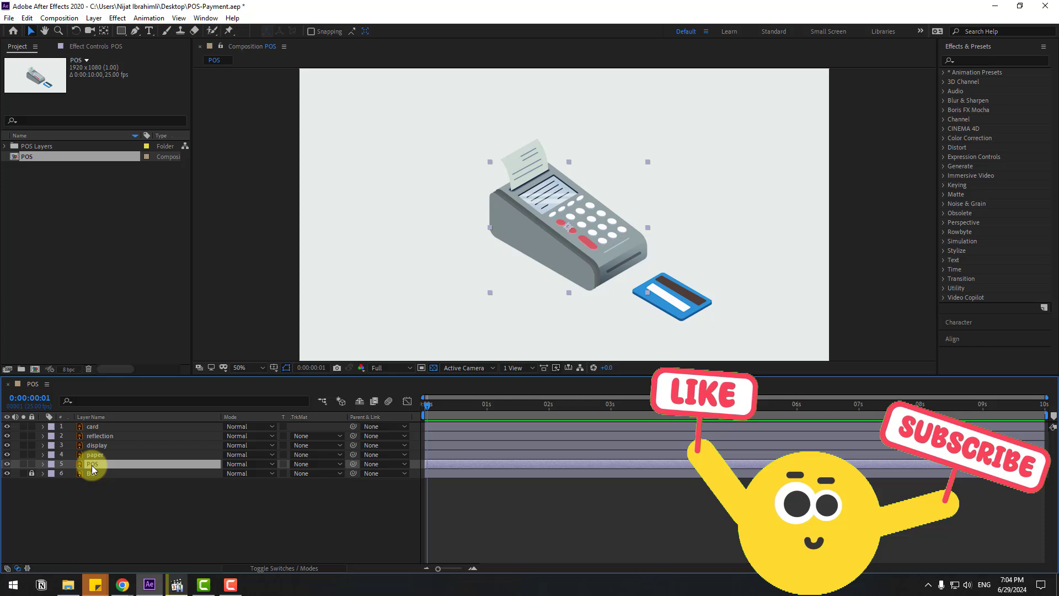
click(274, 368)
click(308, 382)
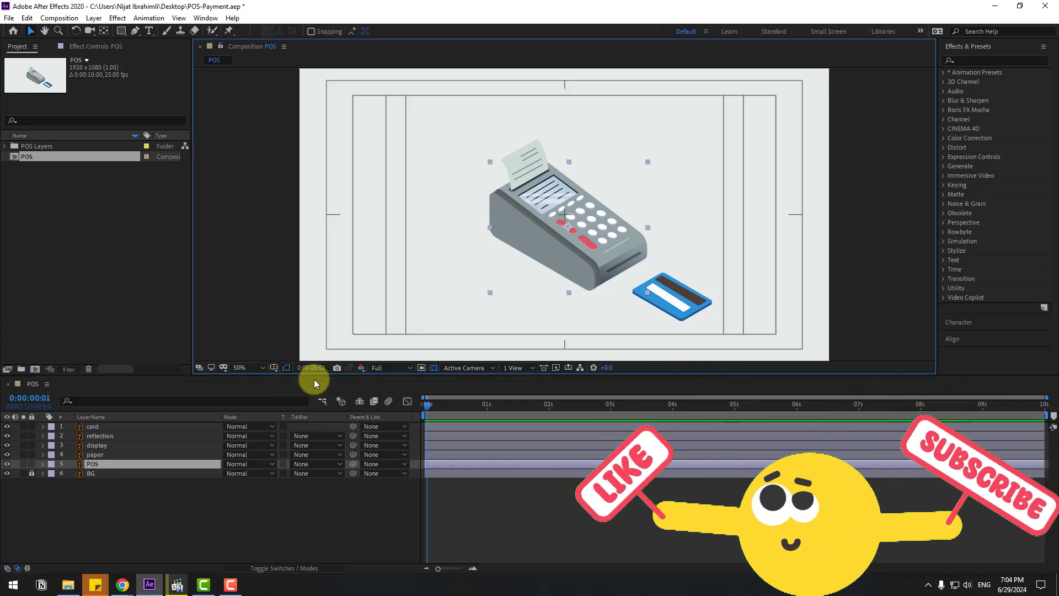
Move the POS layer above the frame to about 914.7, -271.6 and set its first Position keyframe at 0:00:00:01.
key(p)
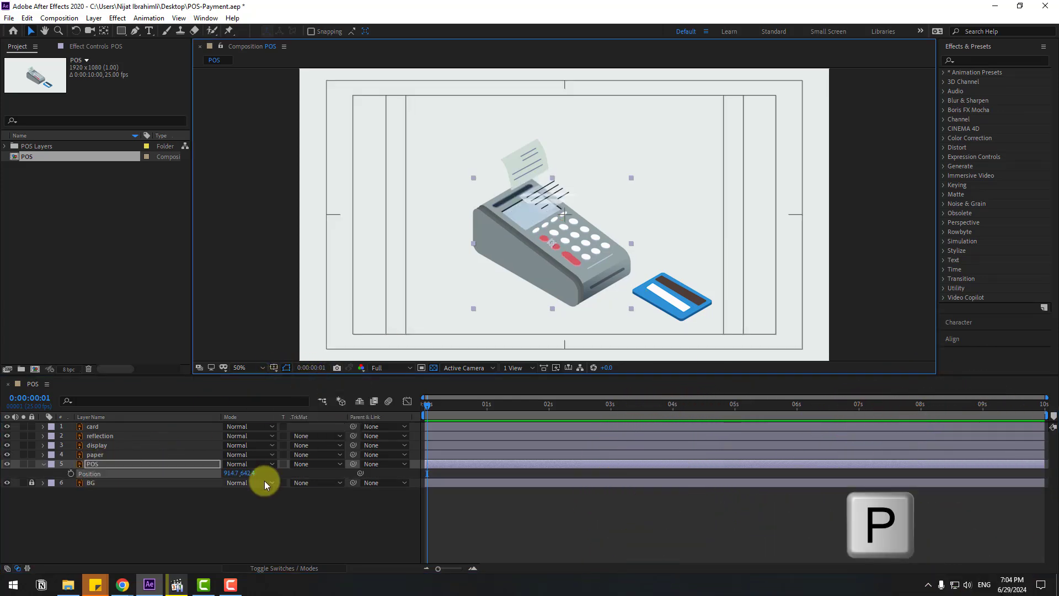
drag(248, 473, 48, 495)
click(70, 473)
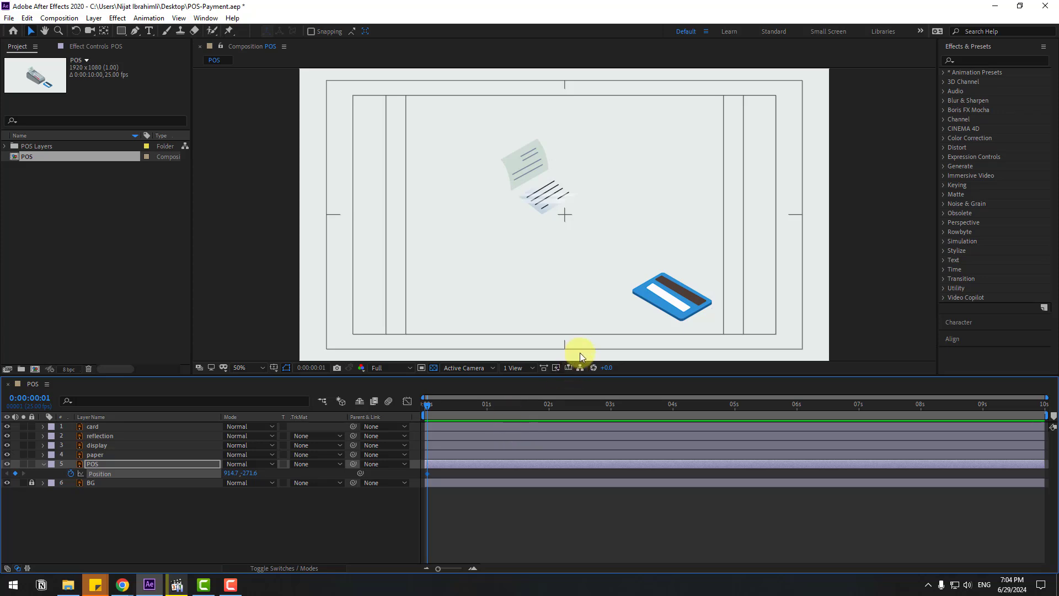
Keyframe a vertical bounce for POS at Y about 798, 669, 757 and 714, every ten frames from 0:00:00:11 to 0:00:01:16.
key(shift+Page_Down)
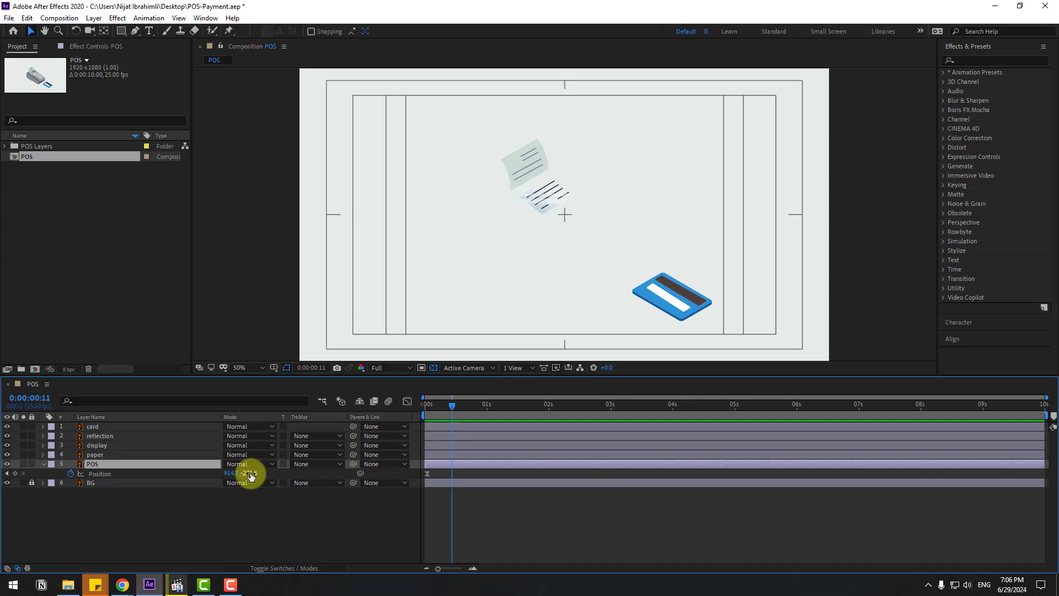
drag(251, 475, 866, 449)
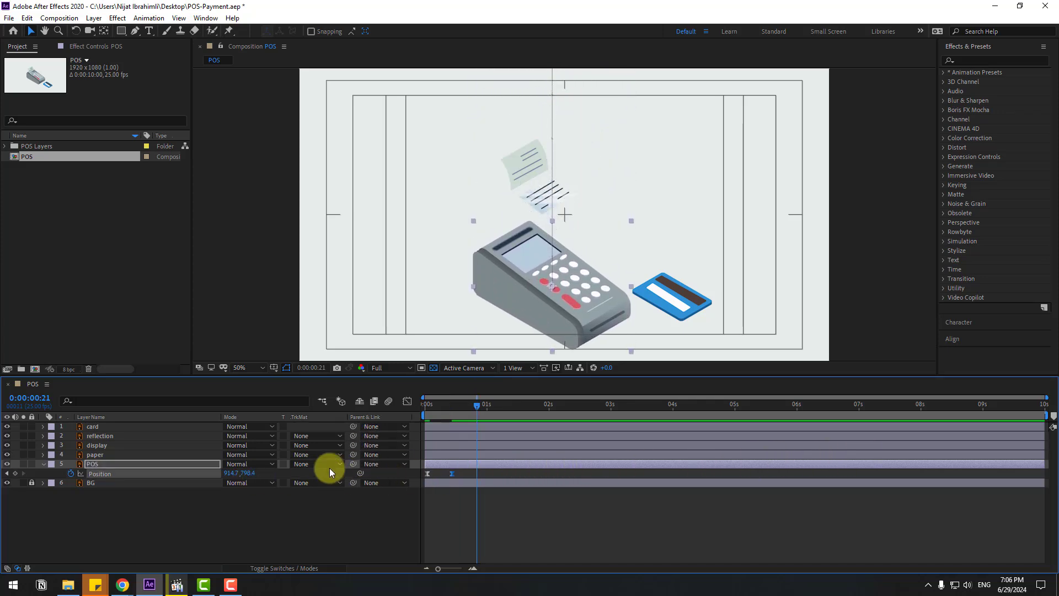
drag(246, 472, 224, 474)
key(shift+Page_Down)
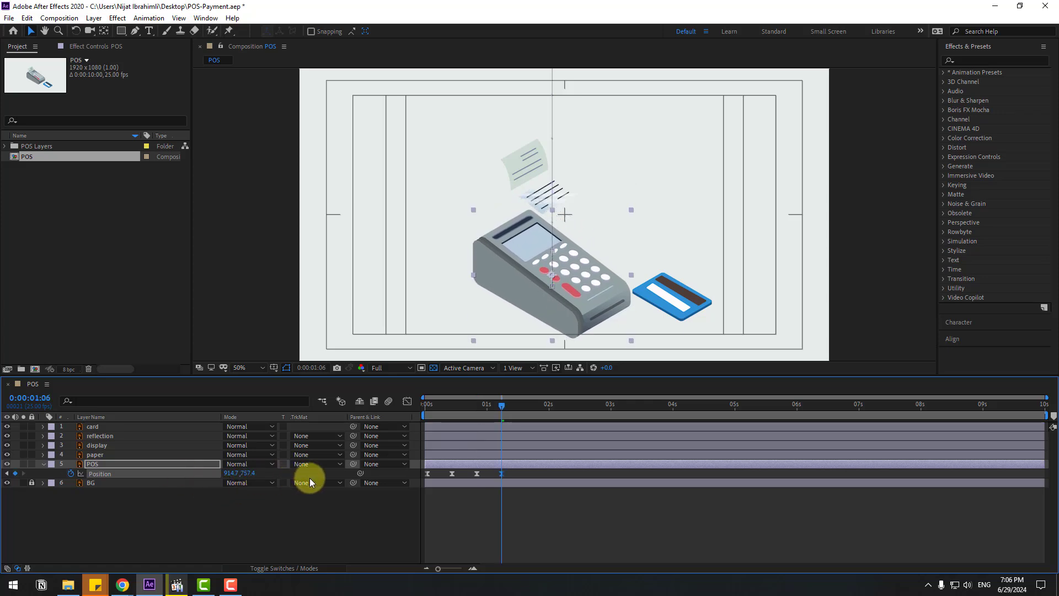
key(shift+Page_Down)
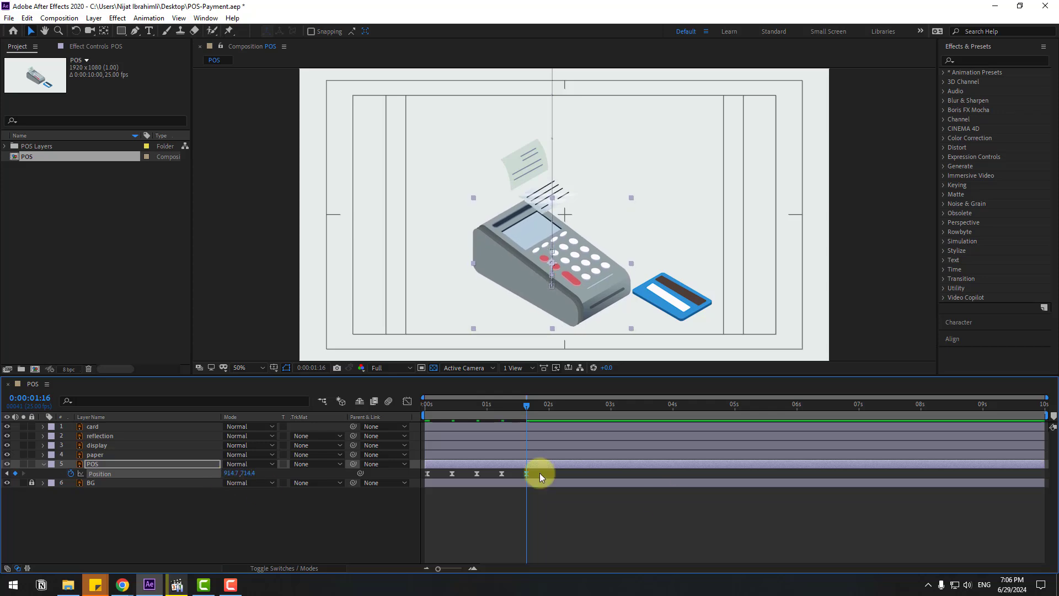
Apply Easy Ease to all of the POS layer's Position keyframes and preview the bounce.
drag(539, 472, 415, 485)
right_click(428, 474)
mouse_move(501, 466)
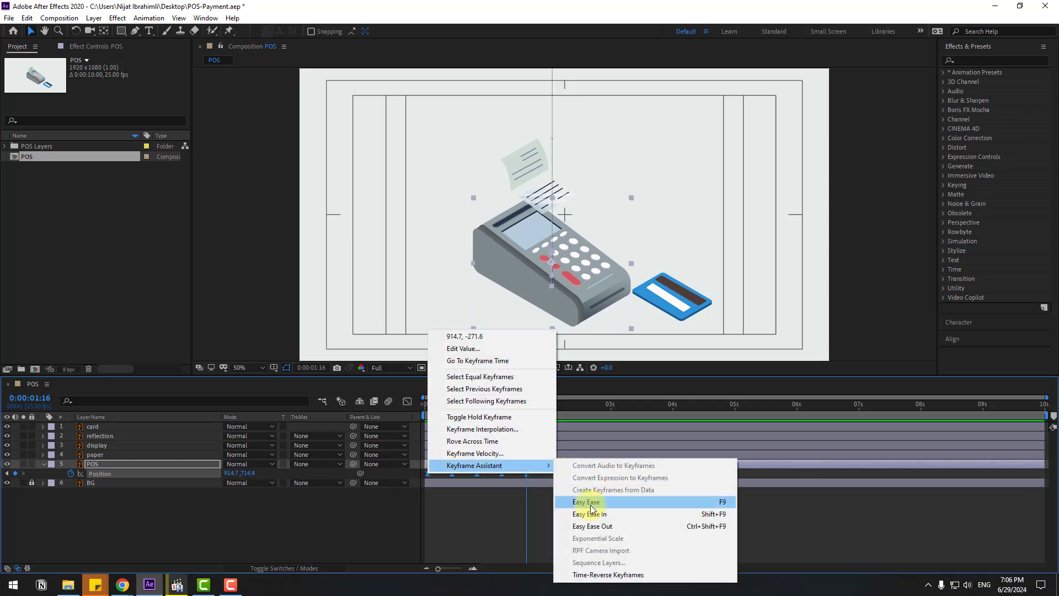
key(F9)
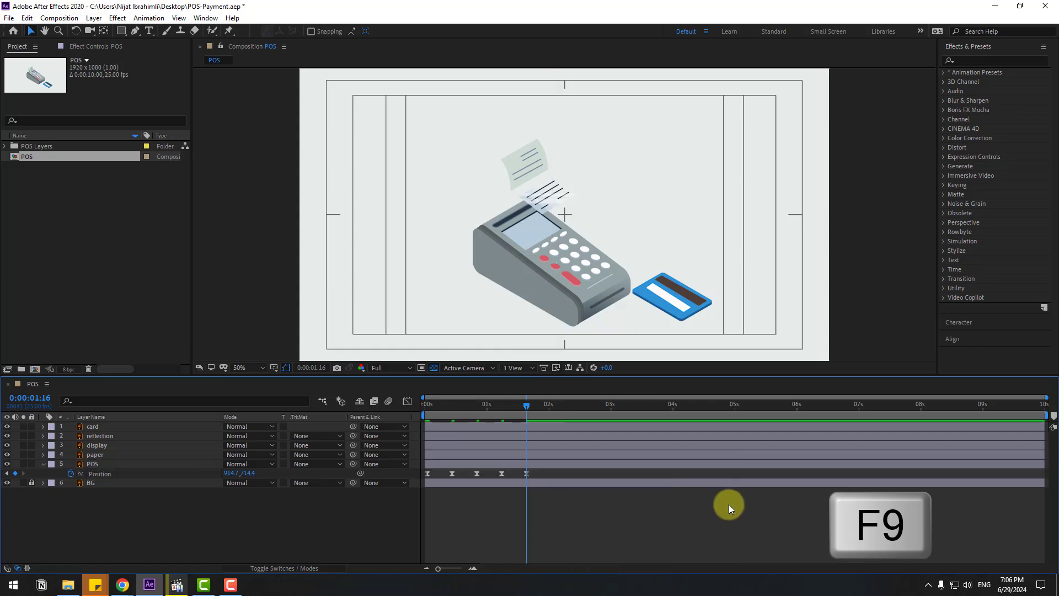
key(space)
key(space)
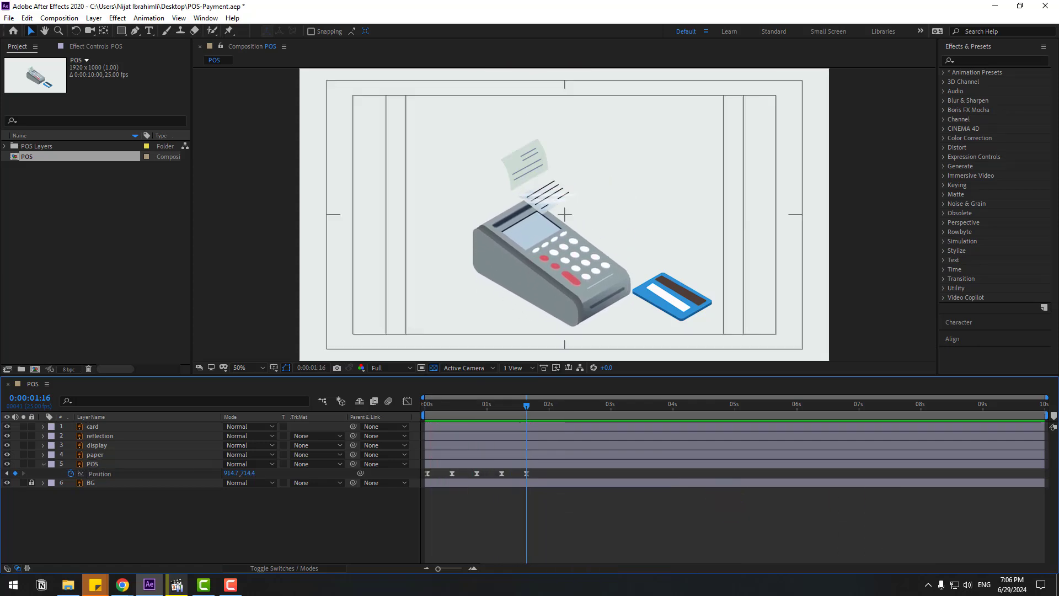
Set a Rotation keyframe of 10° on the POS layer at 0:00:00:01.
click(90, 464)
key(shift+r)
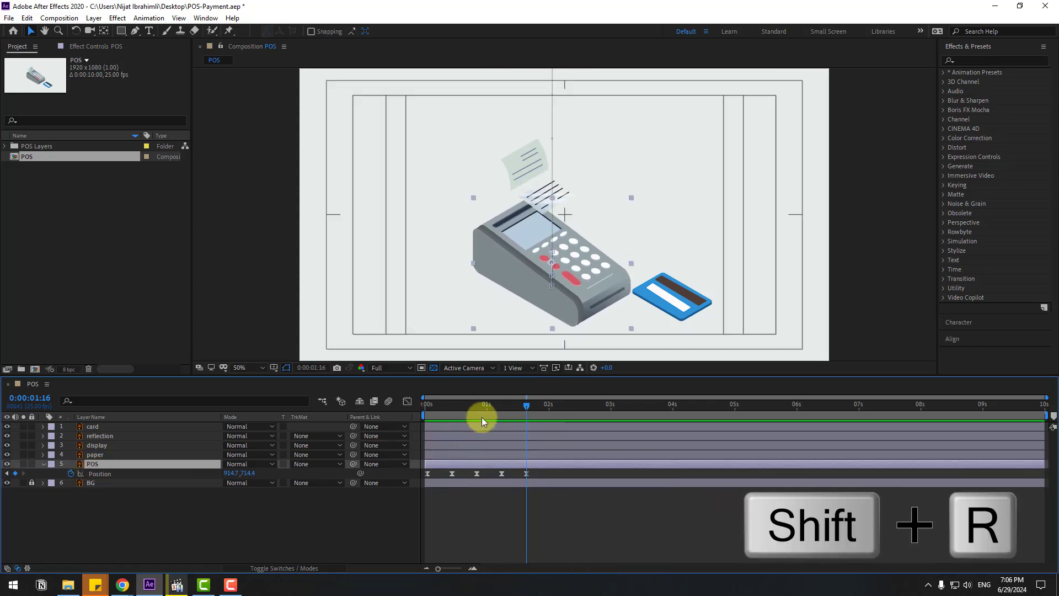
click(445, 405)
drag(439, 405, 426, 403)
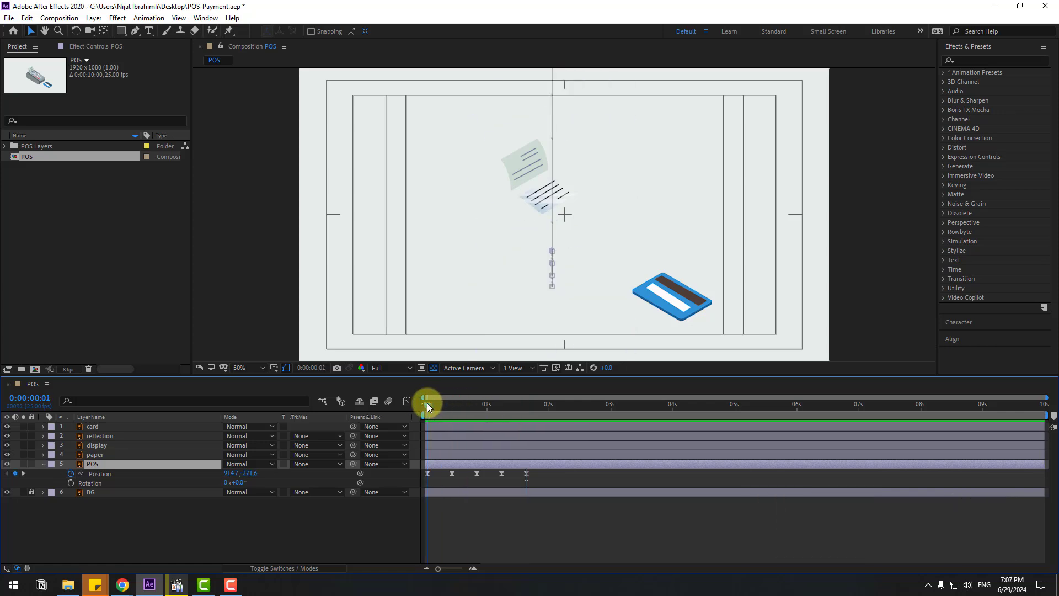
click(70, 483)
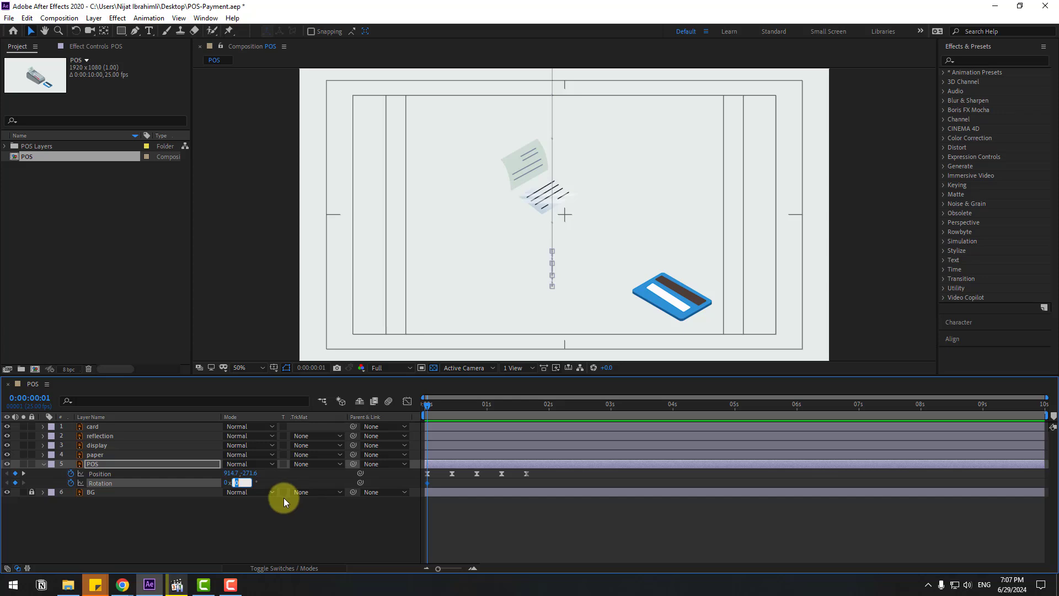
text(10)
key(Return)
Add POS Rotation keyframes of -5° at 0:00:00:11 and 2.5° at 0:00:00:21.
drag(439, 406, 450, 406)
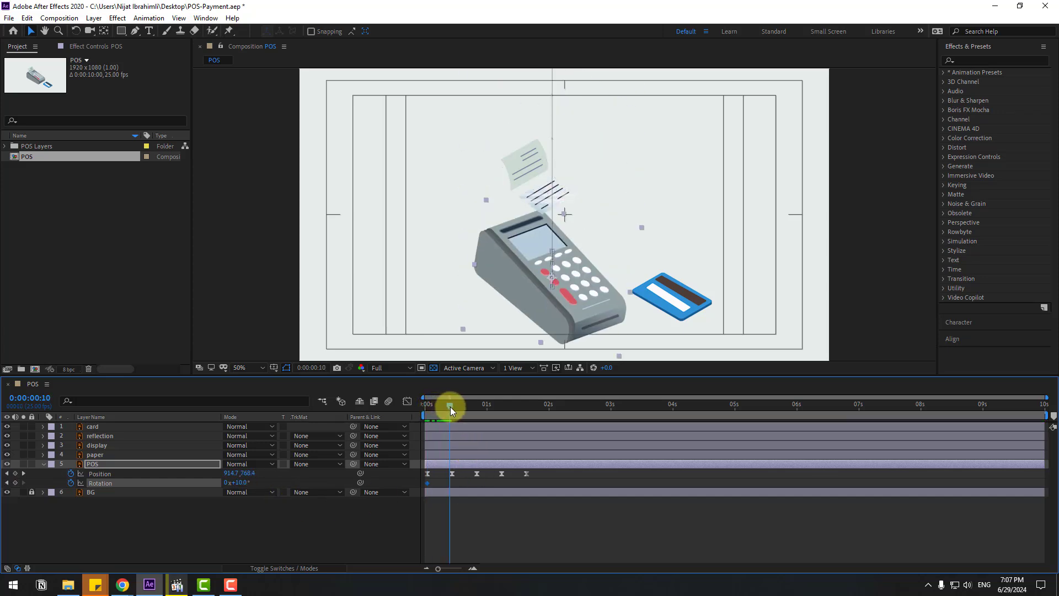
click(241, 482)
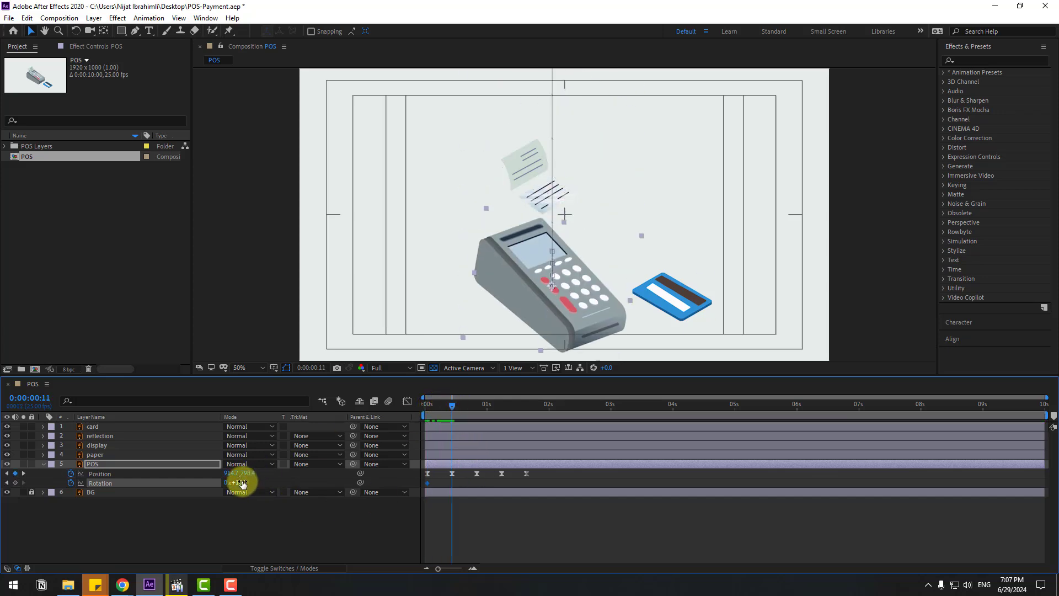
text(-5)
key(Return)
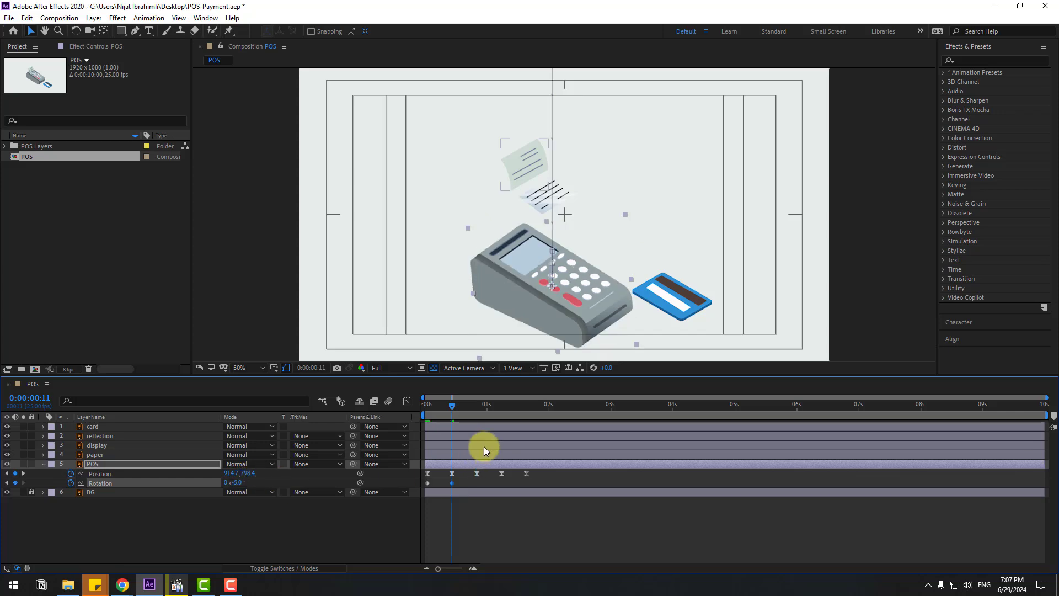
drag(433, 407, 477, 414)
click(240, 484)
text(2)
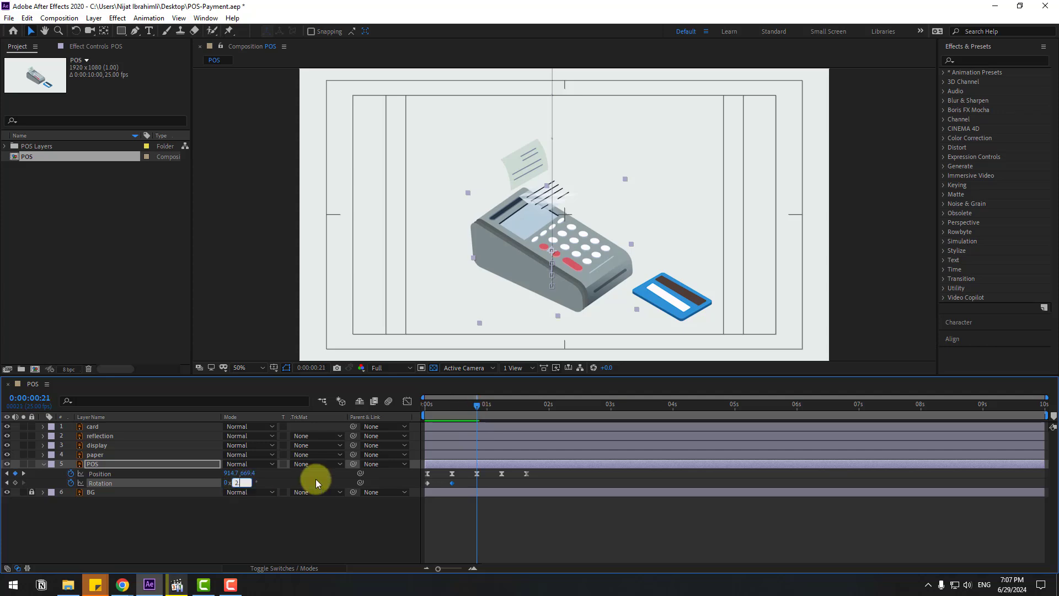
text(.5)
key(Return)
Add POS Rotation keyframes of -1° at 0:00:01:06 and 0° at 0:00:01:16.
drag(498, 410, 500, 409)
click(241, 485)
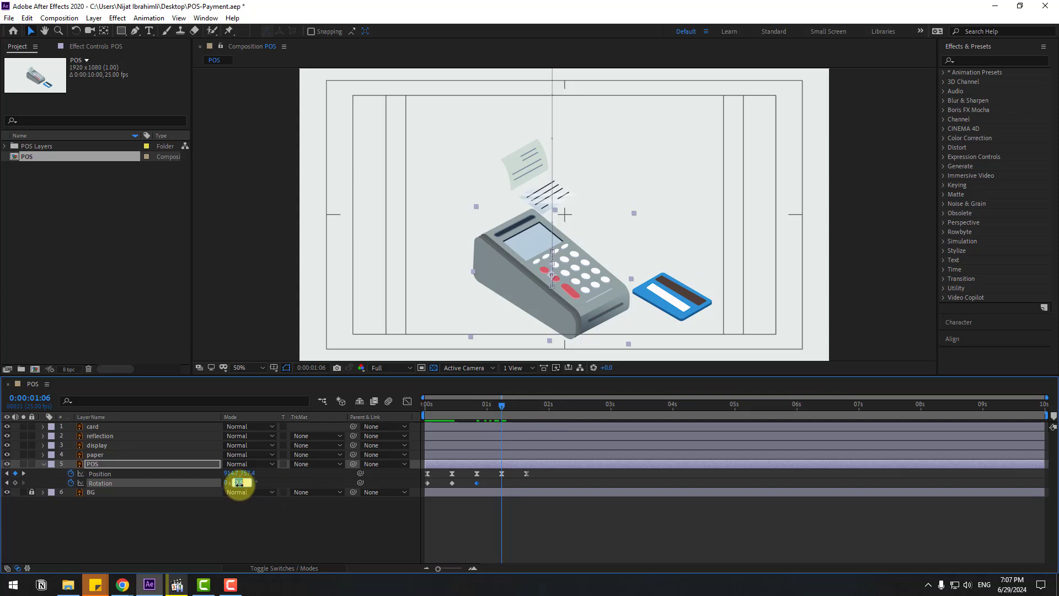
text(-1)
key(Return)
drag(508, 405, 529, 405)
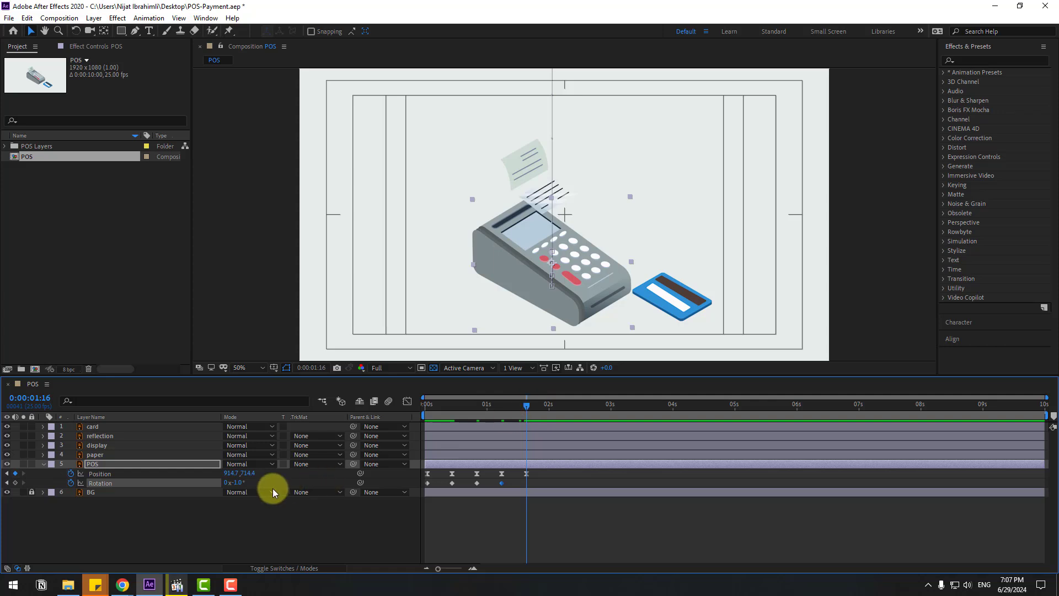
click(243, 482)
text(0)
key(Return)
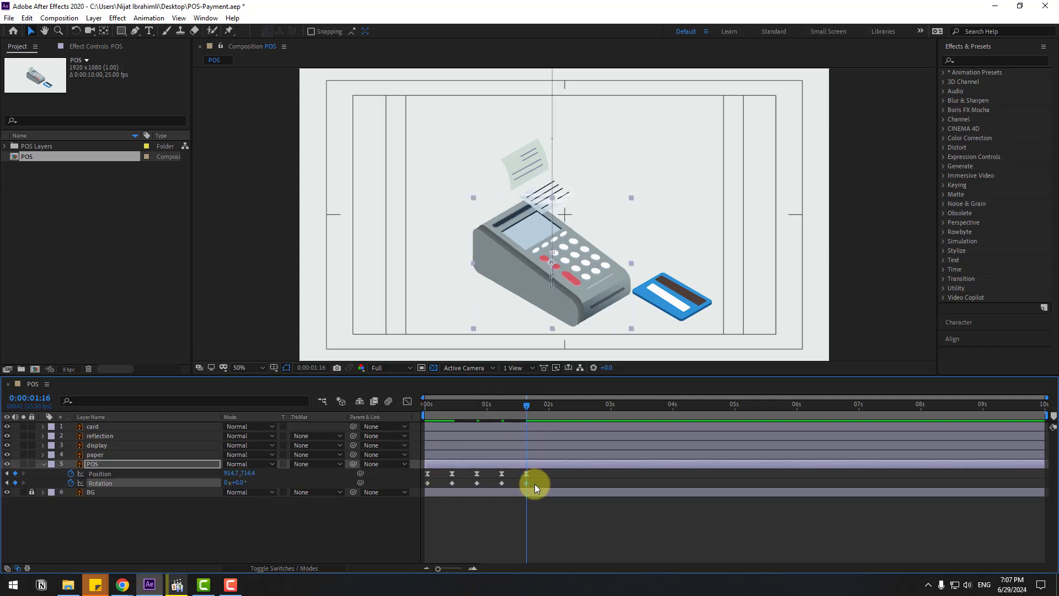
Apply Easy Ease to all of the POS layer's Rotation keyframes and play the animation.
drag(535, 484, 419, 497)
right_click(428, 483)
mouse_move(441, 477)
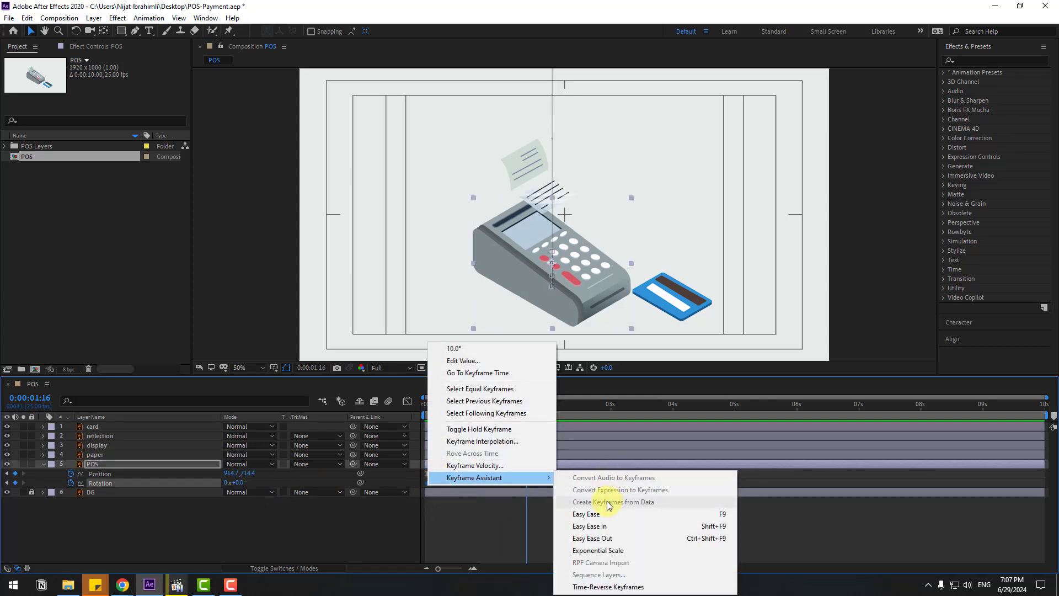
click(598, 509)
key(space)
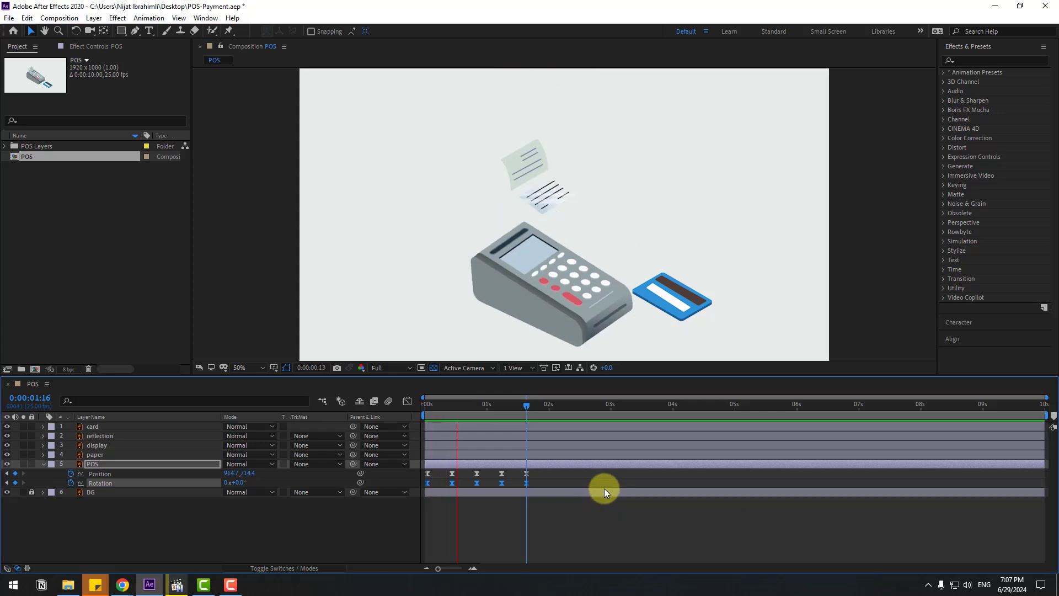
Shift the POS Rotation keyframes about two frames later than the Position keyframes and preview the motion.
drag(535, 485, 432, 484)
key(space)
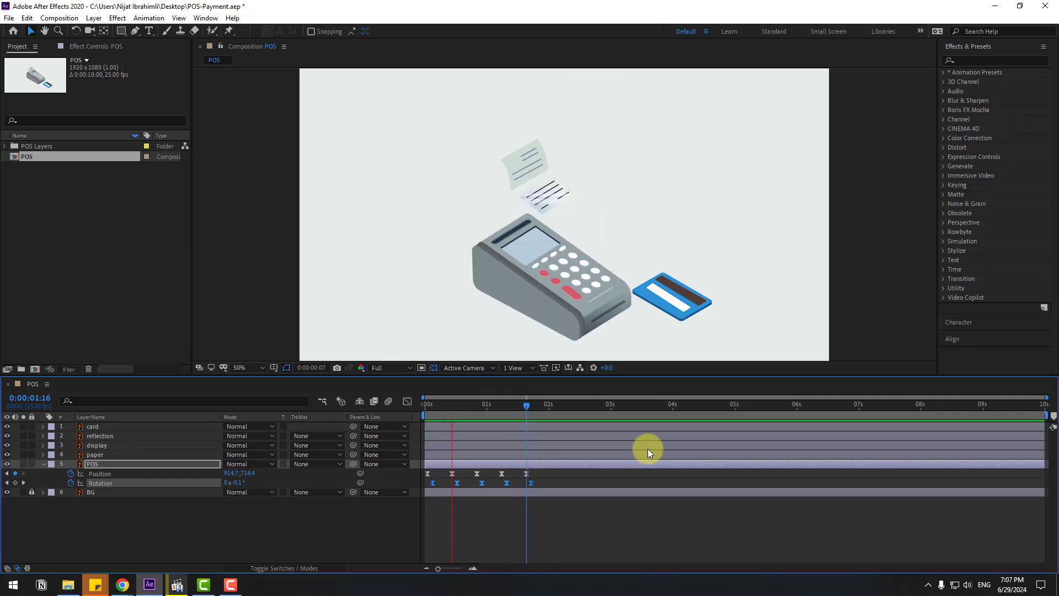
key(space)
Place the card in front of the terminal's slot and slide its layer to start at 0:00:01:16.
click(687, 292)
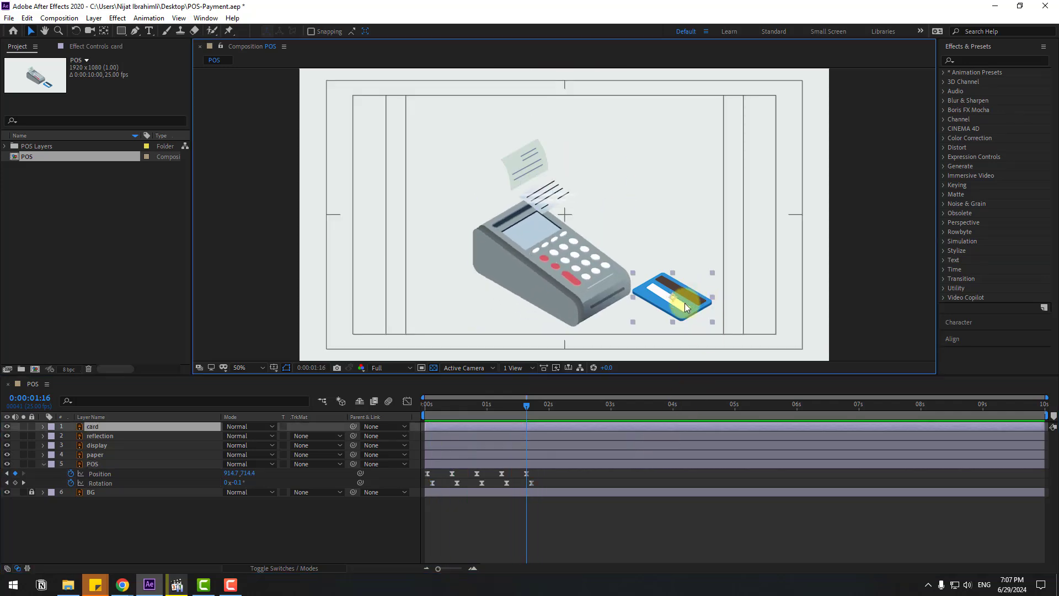
drag(686, 308, 655, 335)
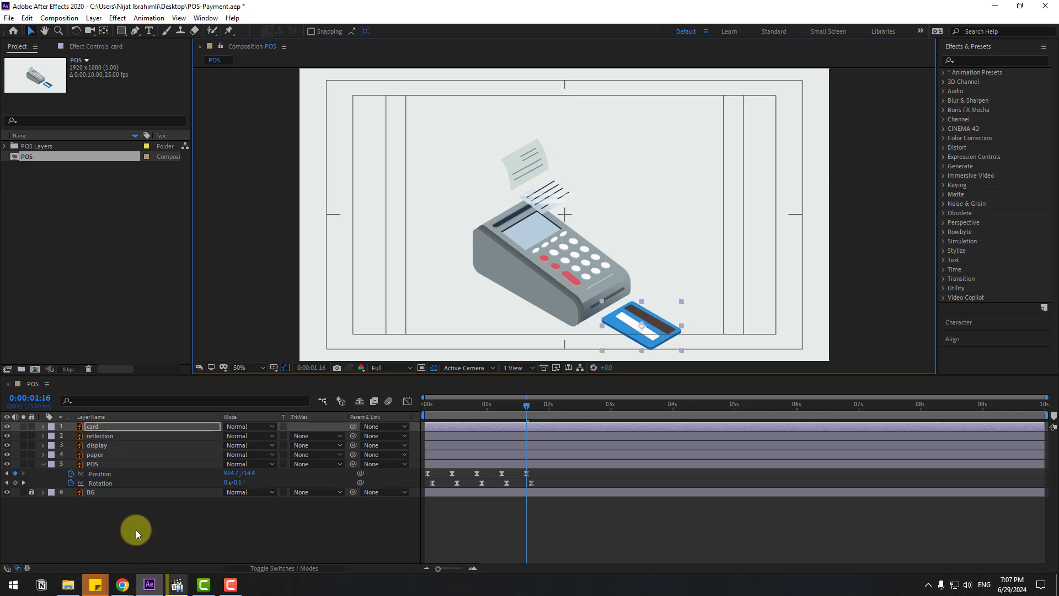
click(103, 425)
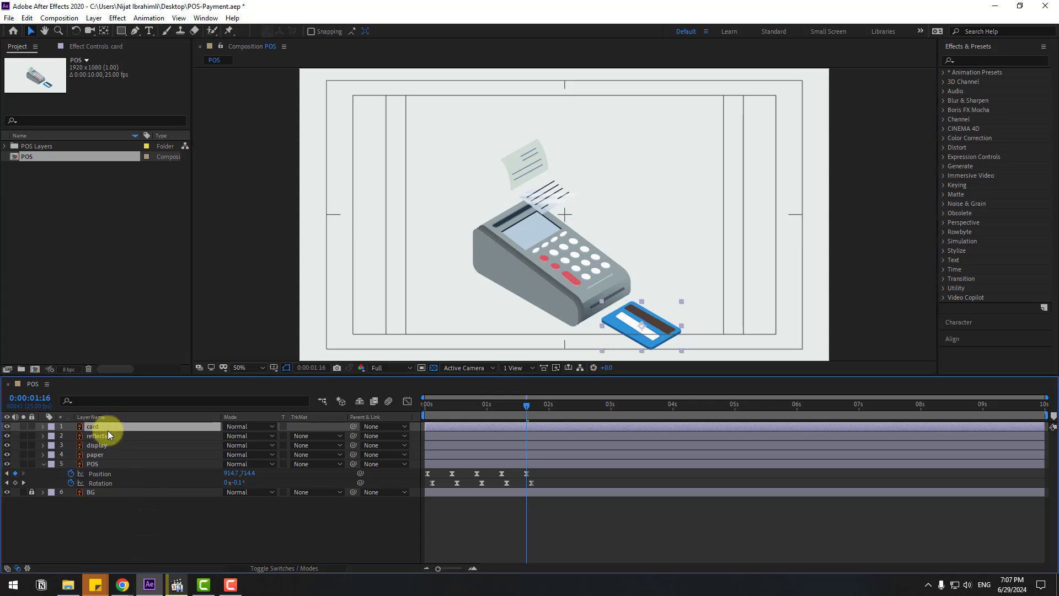
key(s)
drag(431, 426, 526, 425)
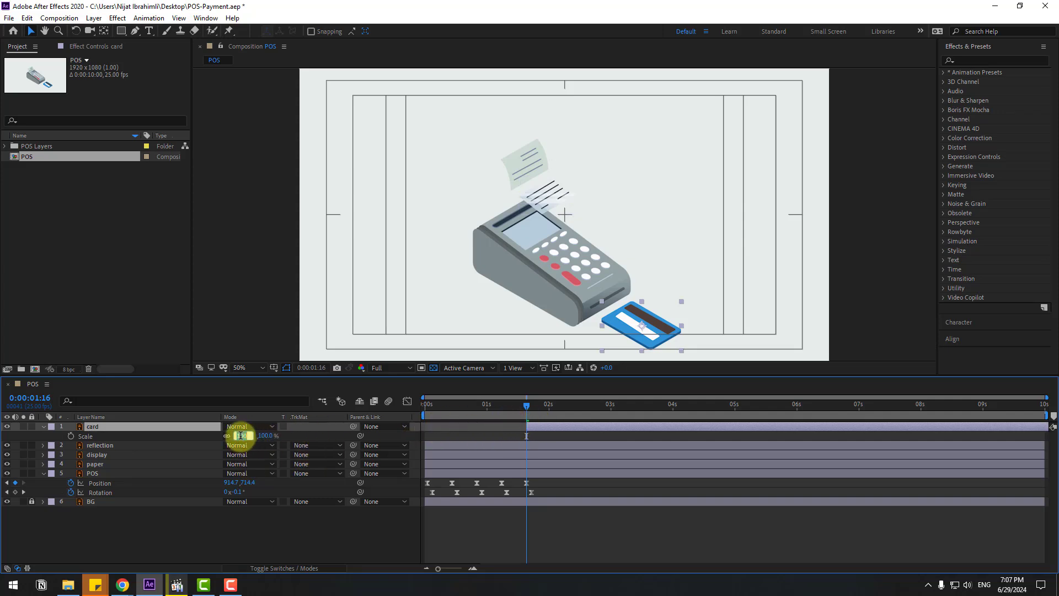
Animate the card's Scale from 0% at 0:00:01:16 to 100% ten frames later at 0:00:02:01.
key(Return)
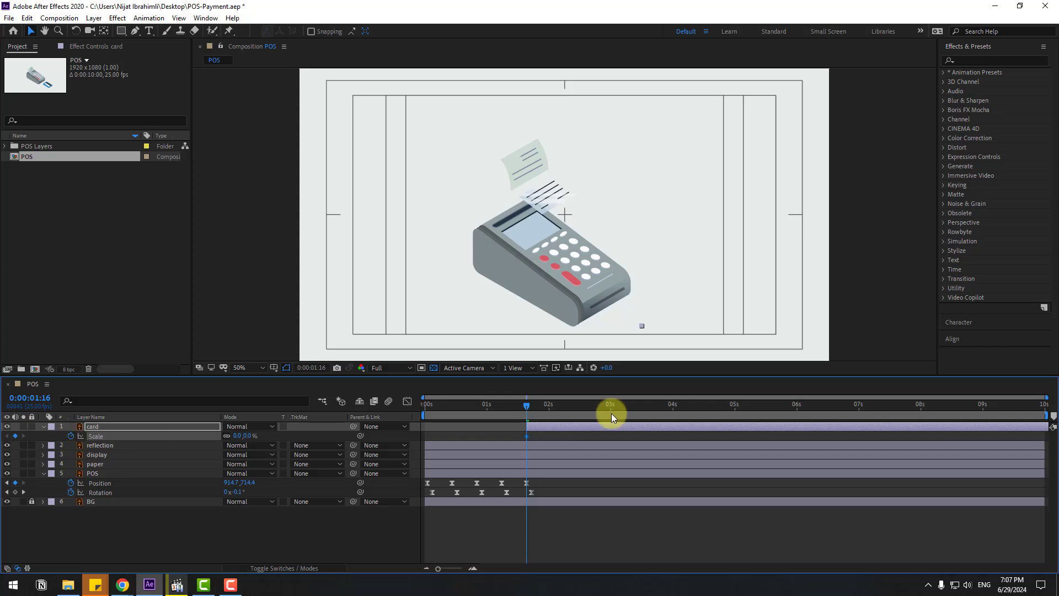
key(shift+Page_Down)
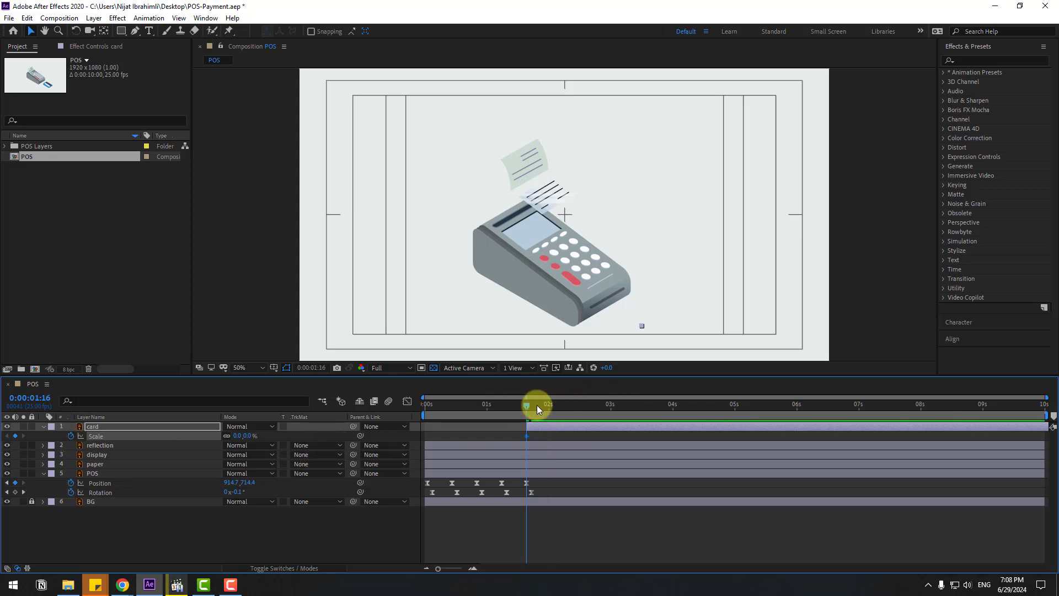
click(310, 366)
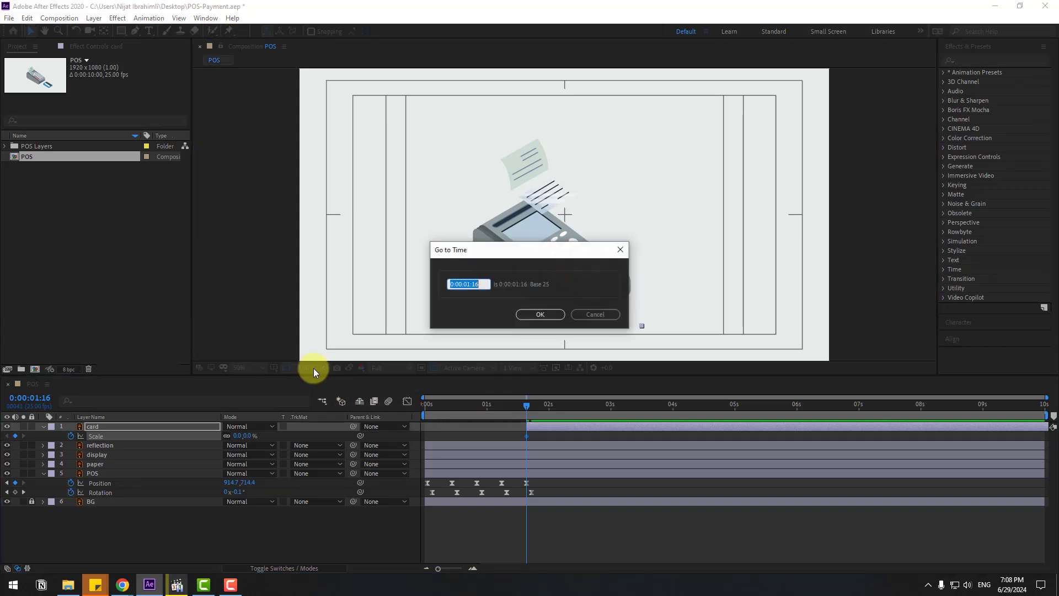
text(+10)
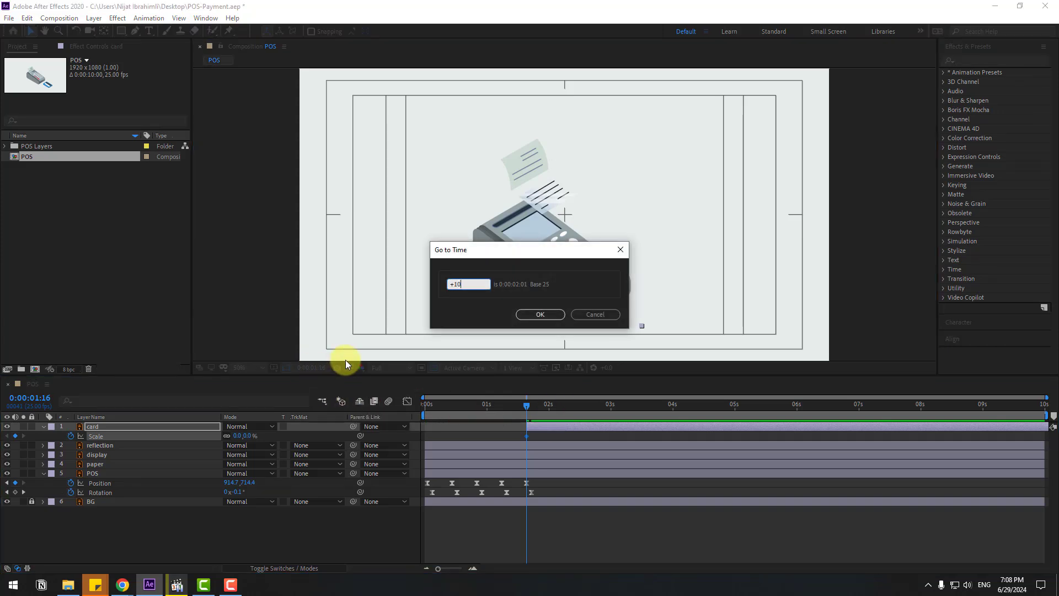
click(541, 314)
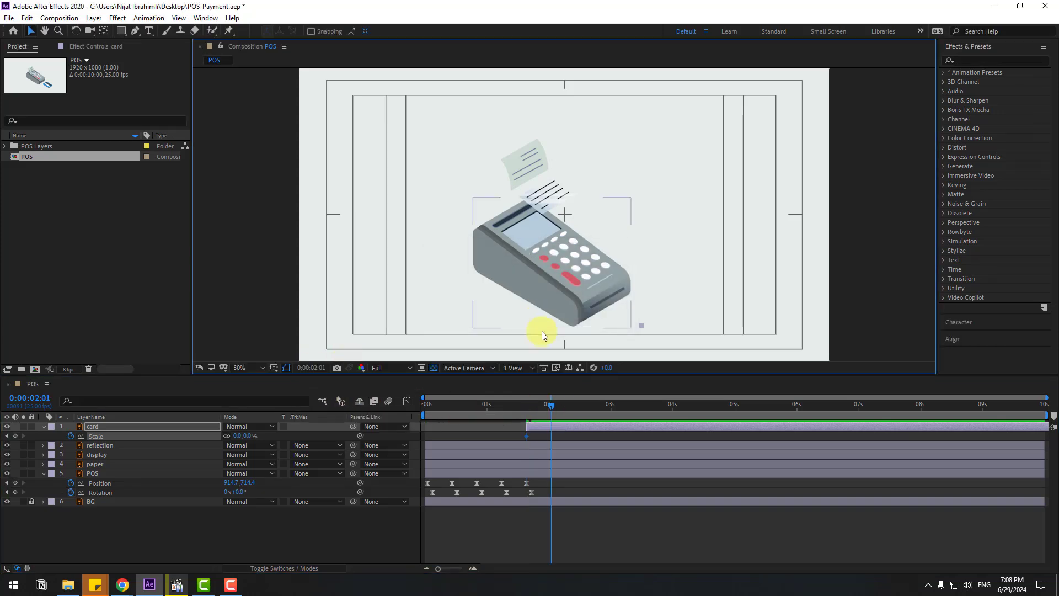
click(235, 435)
text(100)
Apply Easy Ease to both of the card's Scale keyframes.
drag(561, 440, 527, 405)
right_click(527, 436)
mouse_move(590, 428)
click(673, 462)
Animate the card's Rotation from 180° at 0:00:01:16 to -20° at 0:00:02:01.
key(shift+r)
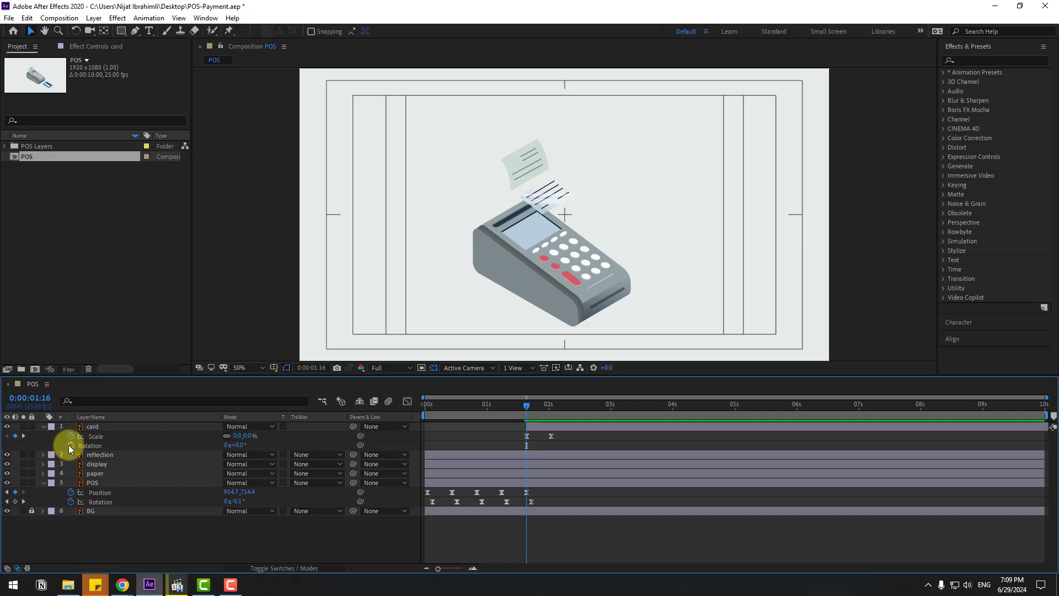
click(71, 445)
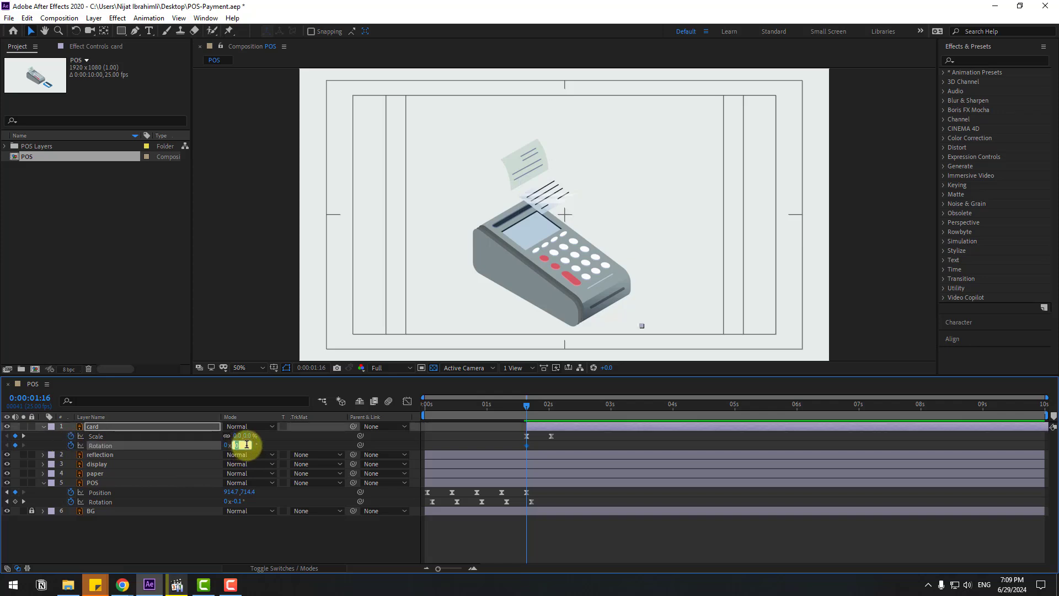
text(180)
key(Return)
mouse_move(539, 403)
mouse_down()
mouse_move(551, 406)
mouse_move(525, 405)
mouse_move(551, 407)
mouse_up()
click(241, 446)
text(0)
key(Return)
click(240, 446)
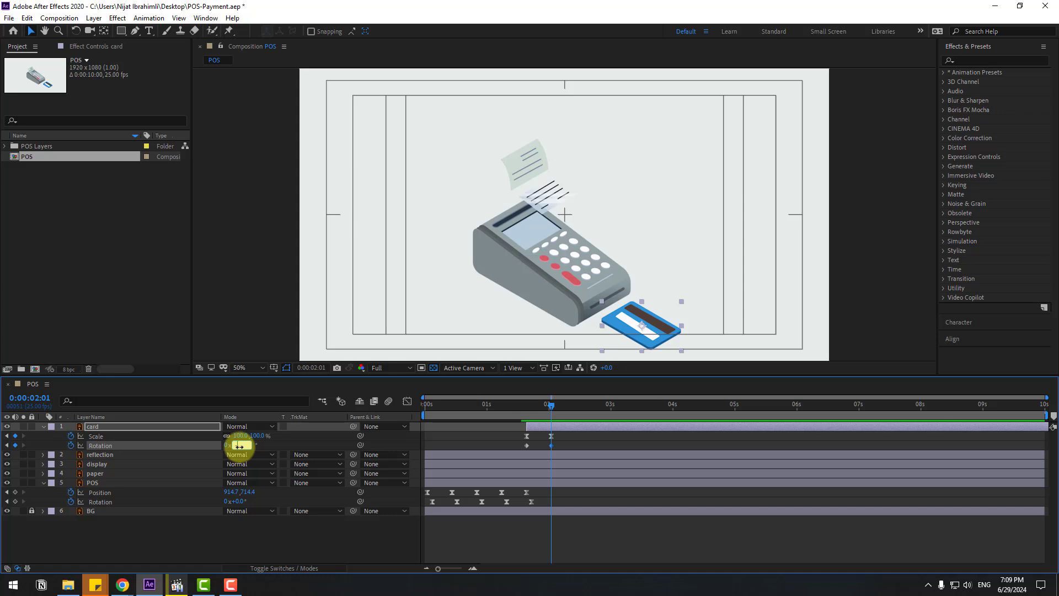
key(Return)
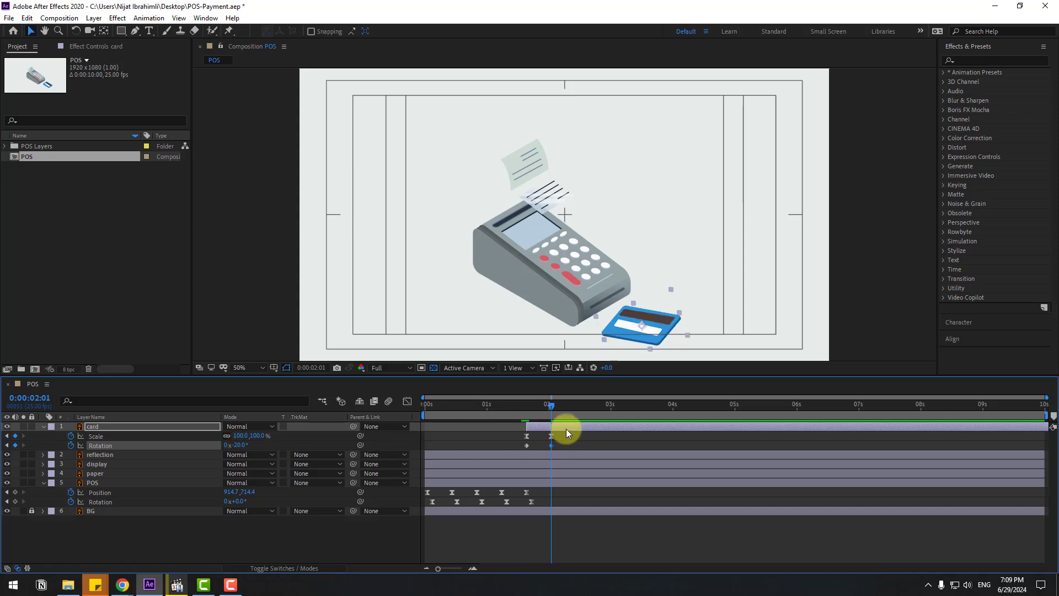
Add card Rotation keyframes every ten frames: 5° at 0:00:02:11, -2° at 0:00:02:21 and 0° at 0:00:03:06.
key(shift+Page_Down)
text(5)
key(Return)
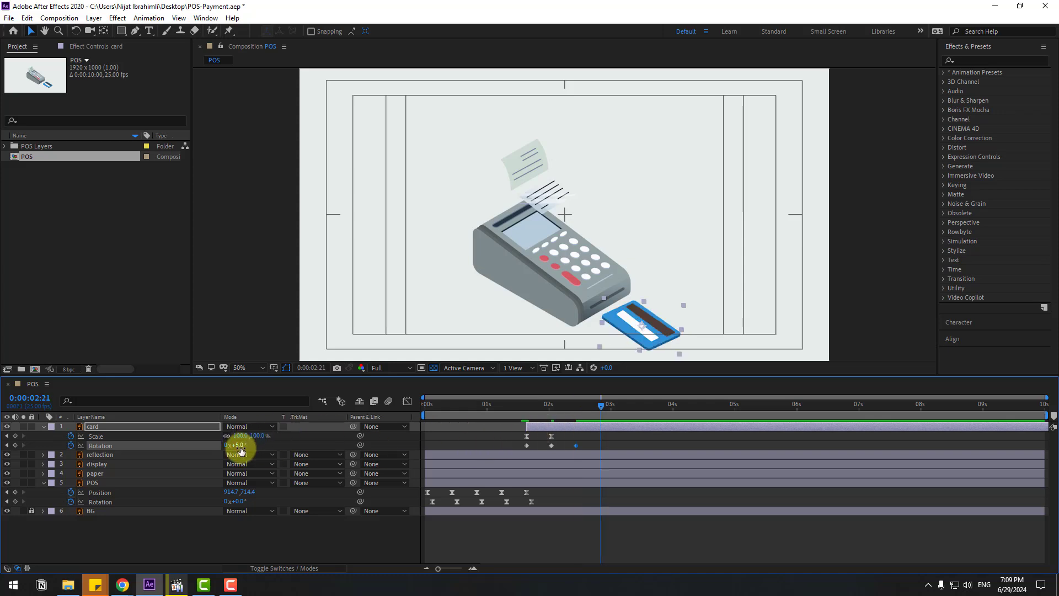
click(246, 443)
text(-2)
key(Return)
key(shift+Page_Down)
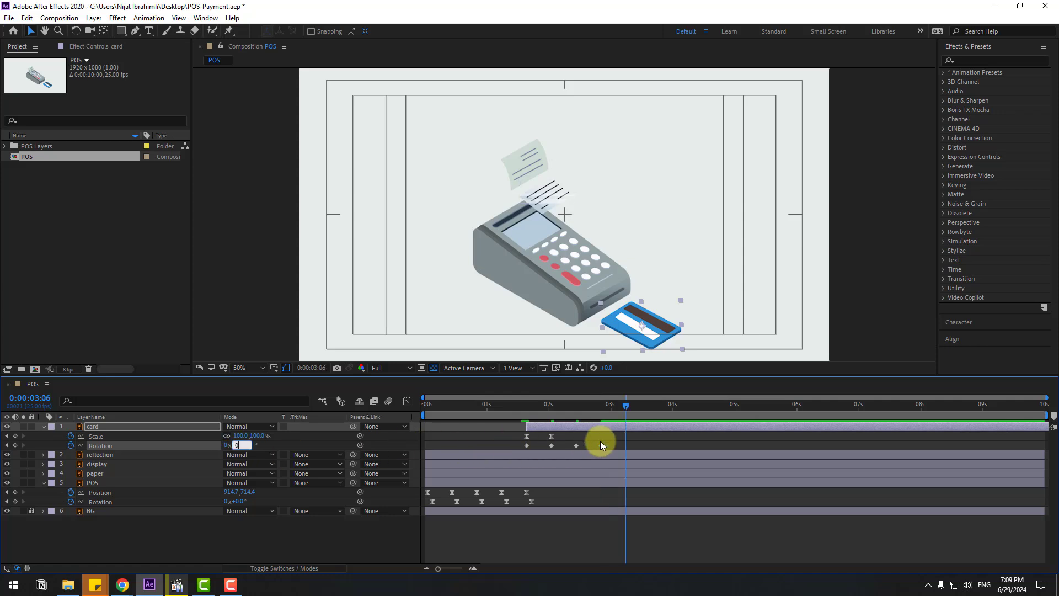
text(0)
key(Return)
Apply Easy Ease to all the card's Rotation keyframes and preview the spin from a work area starting just before the card layer.
drag(630, 445, 529, 444)
right_click(529, 444)
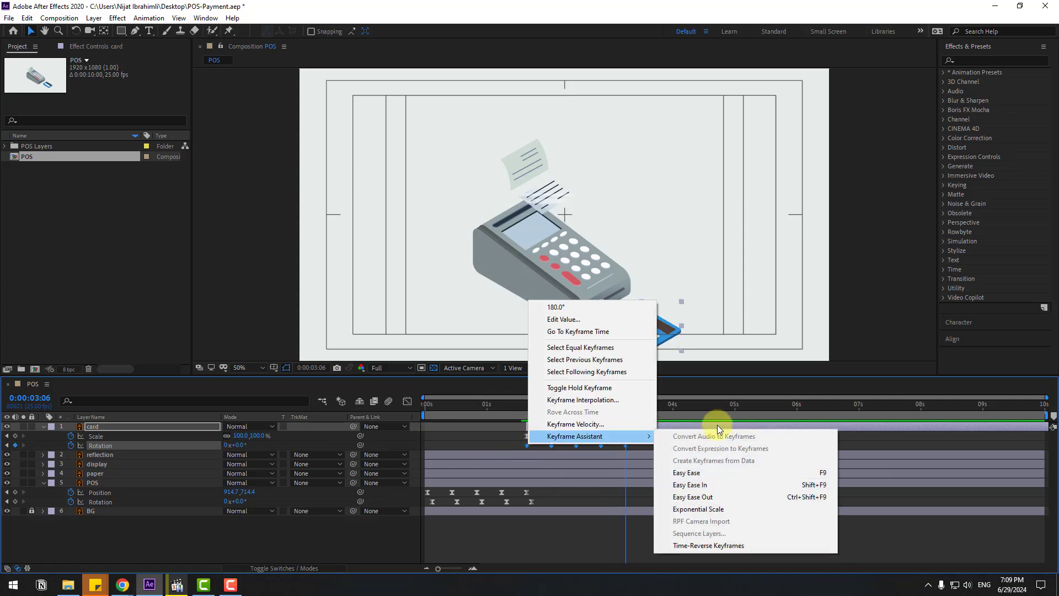
click(686, 473)
drag(421, 417, 518, 415)
key(space)
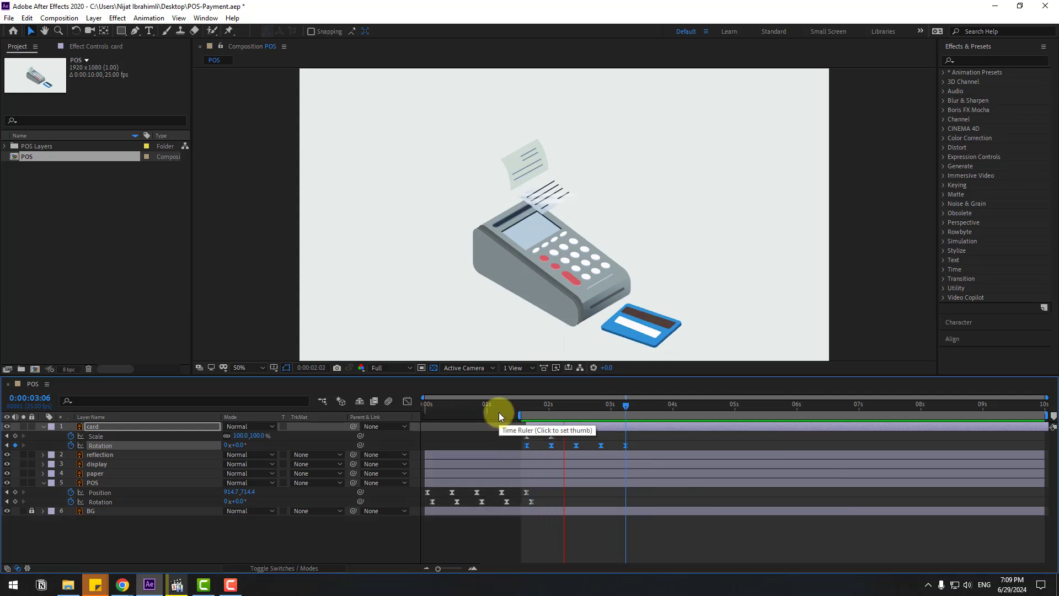
key(space)
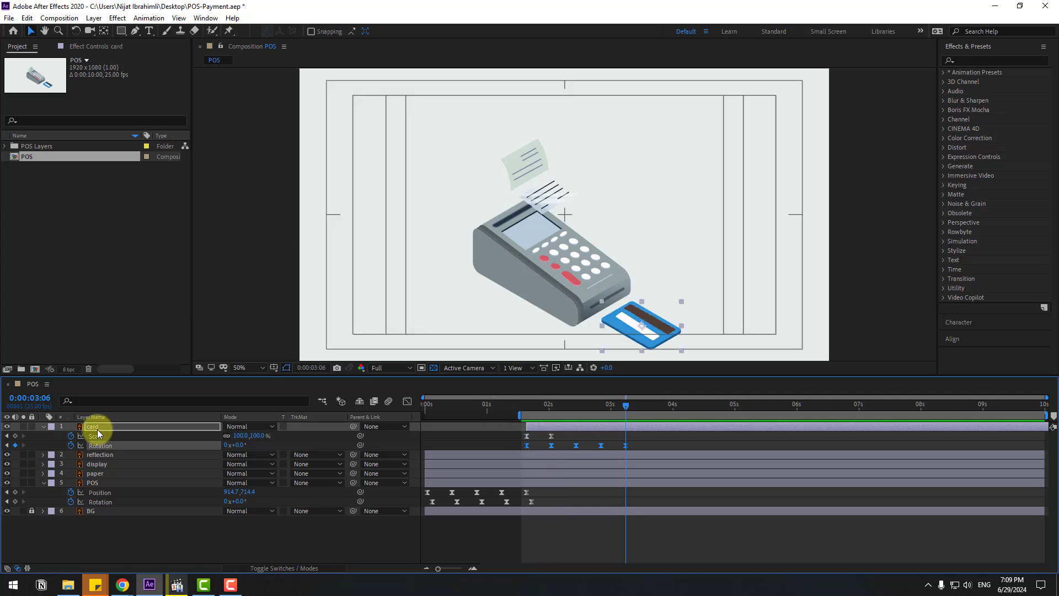
Keyframe the card's Position at 0:00:03:06, pull it slightly away from the terminal at 0:00:03:16, and push it into the slot area at 0:00:04:01.
click(96, 426)
key(shift+p)
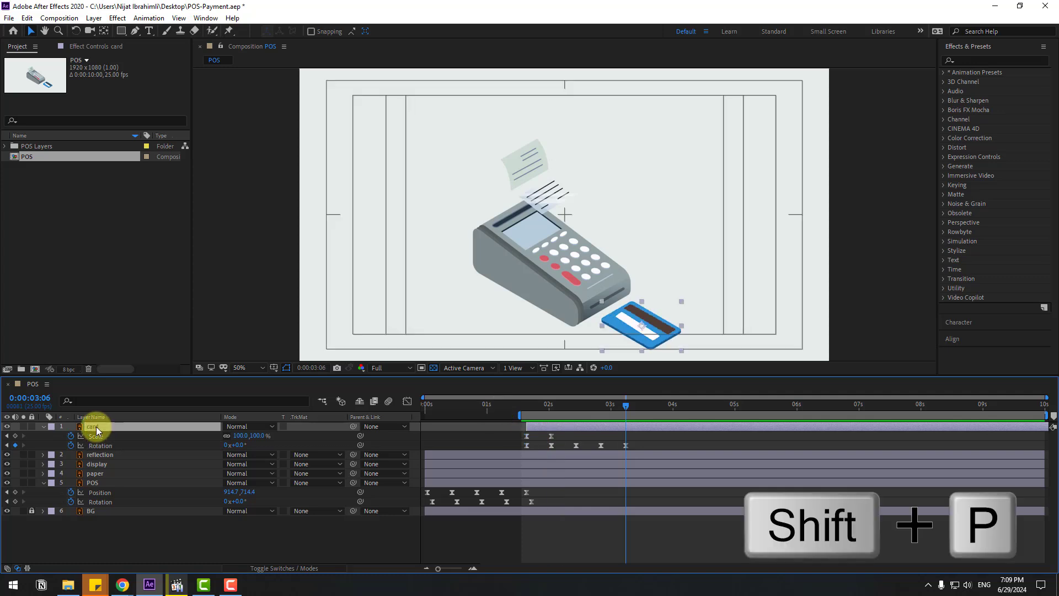
click(71, 436)
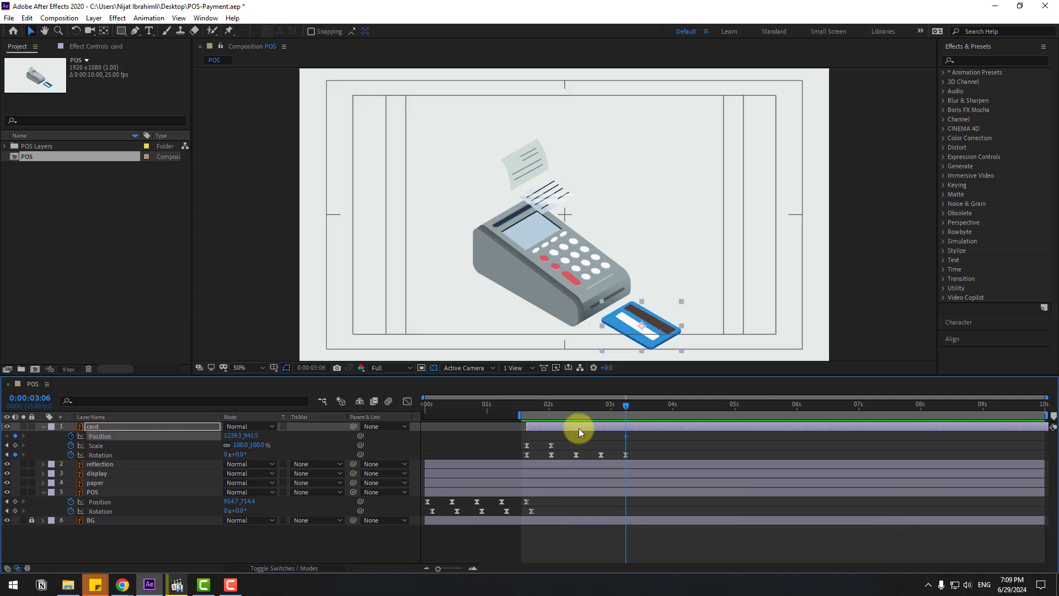
drag(627, 406, 646, 405)
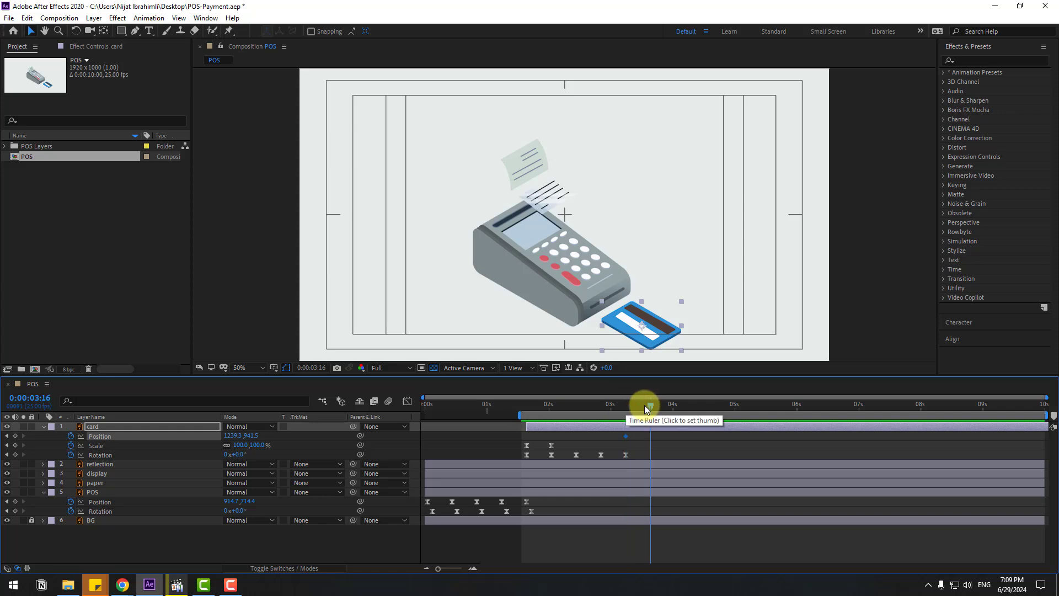
drag(633, 329, 642, 334)
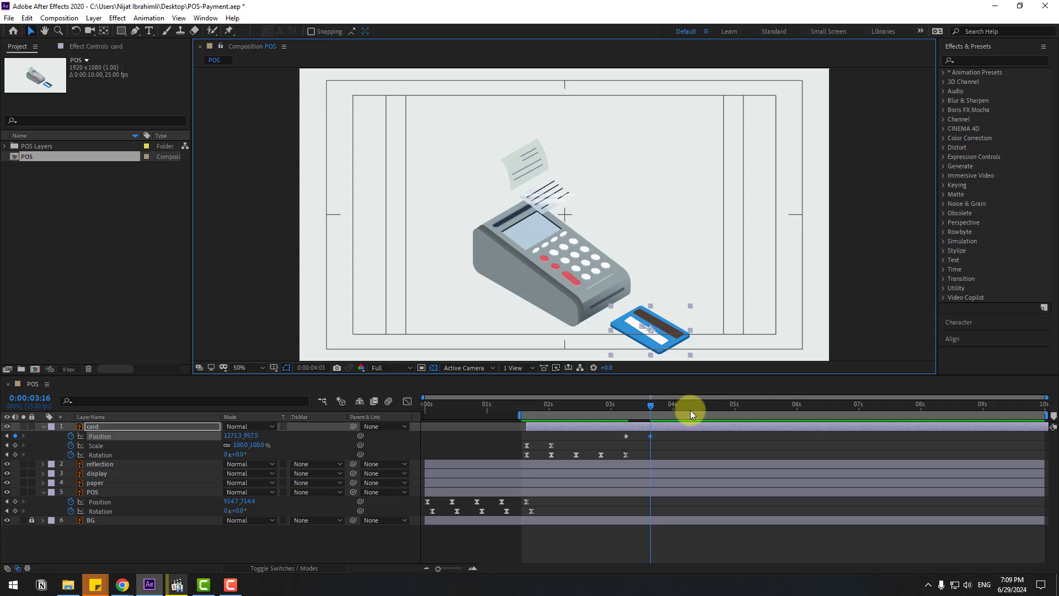
click(675, 407)
drag(641, 340, 602, 308)
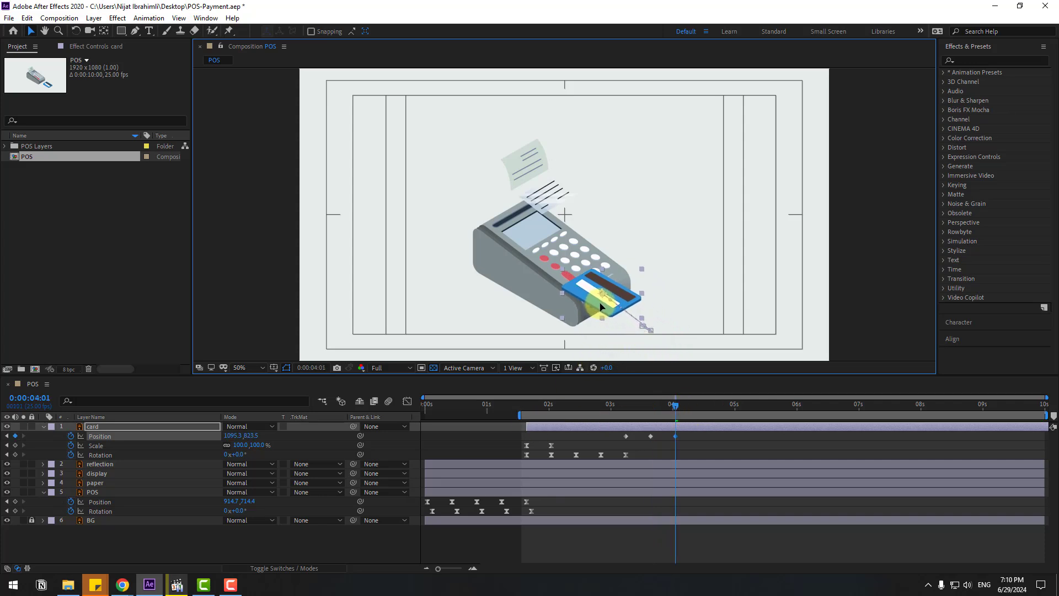
Apply Easy Ease to the three card Position keyframes and preview the insertion from a work area starting at about 0:00:03:05.
drag(675, 436, 626, 436)
right_click(625, 437)
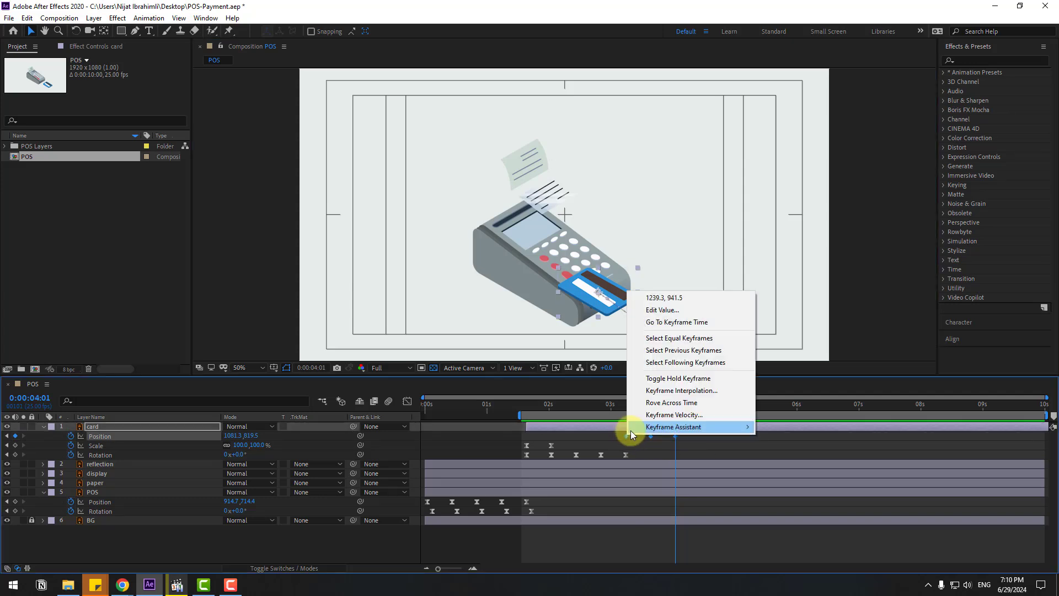
mouse_move(633, 428)
click(721, 461)
drag(524, 416, 619, 416)
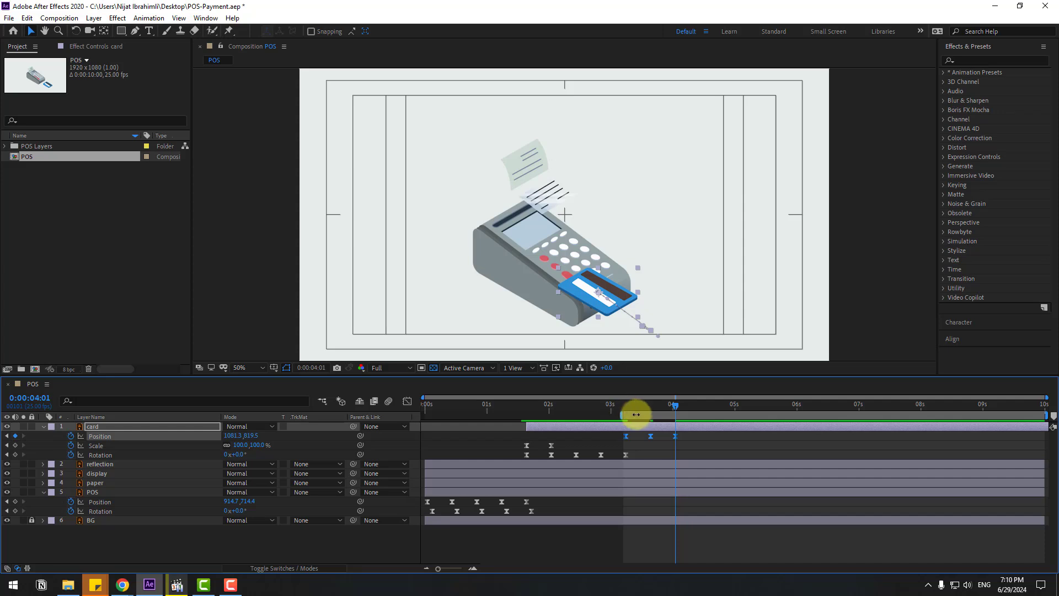
key(space)
key(space)
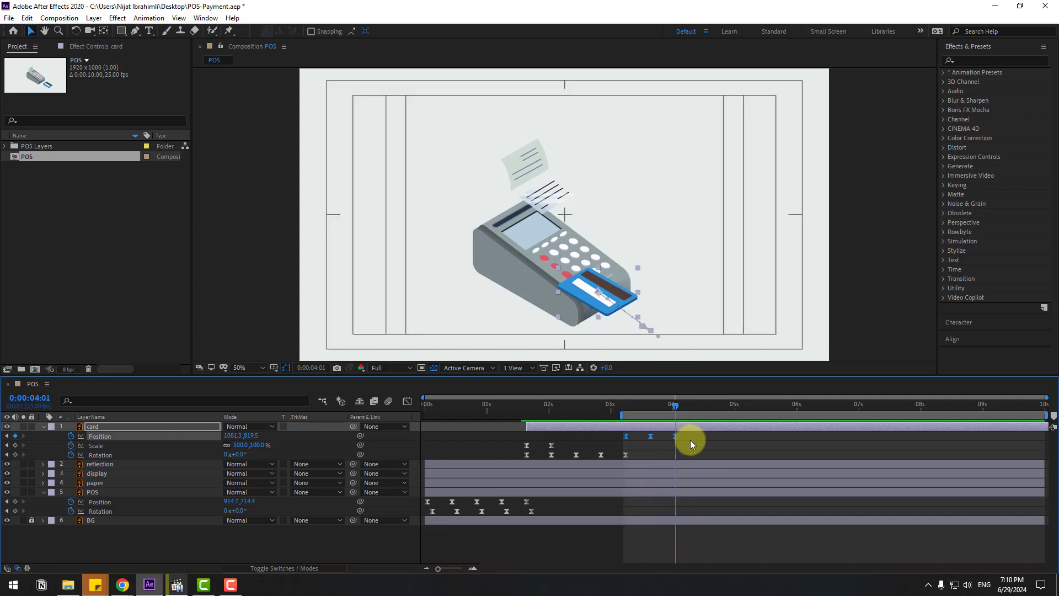
Set the Spatial Interpolation of the card's Position keyframes to Linear and preview the straightened path.
right_click(649, 438)
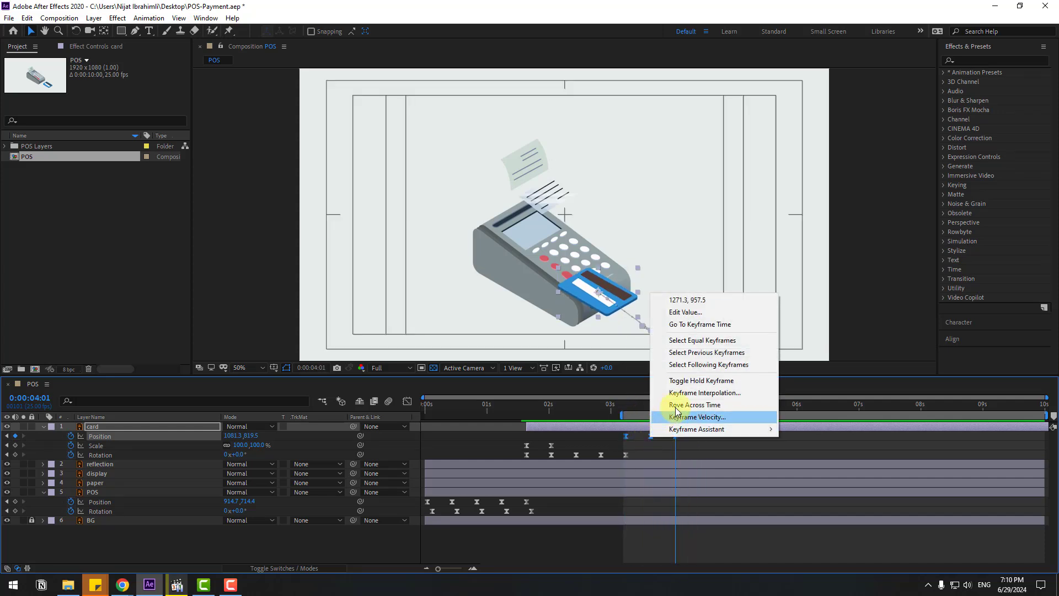
click(696, 392)
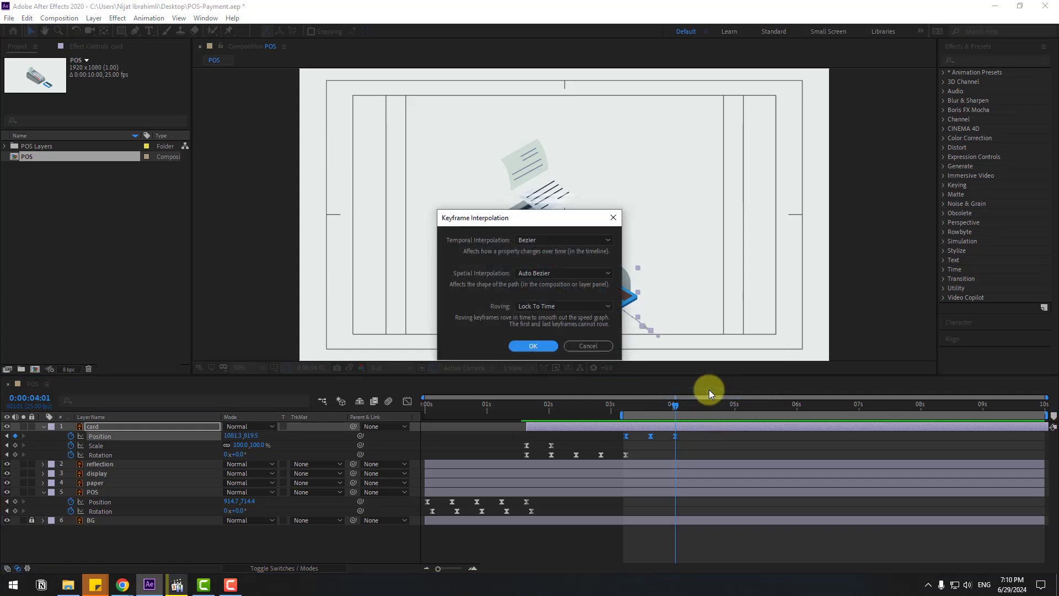
click(553, 274)
click(546, 296)
click(533, 345)
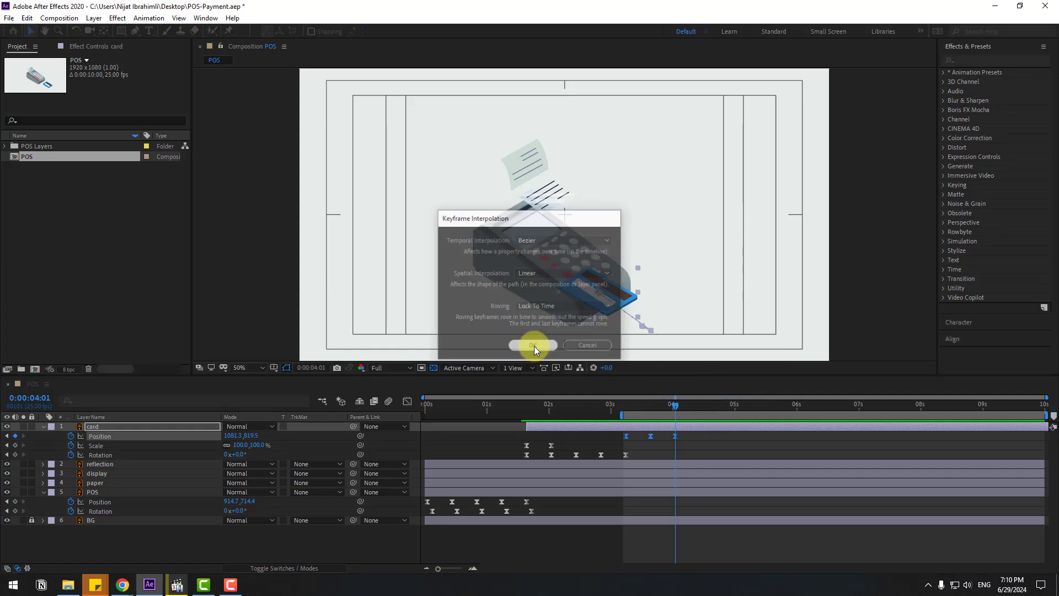
key(space)
key(space)
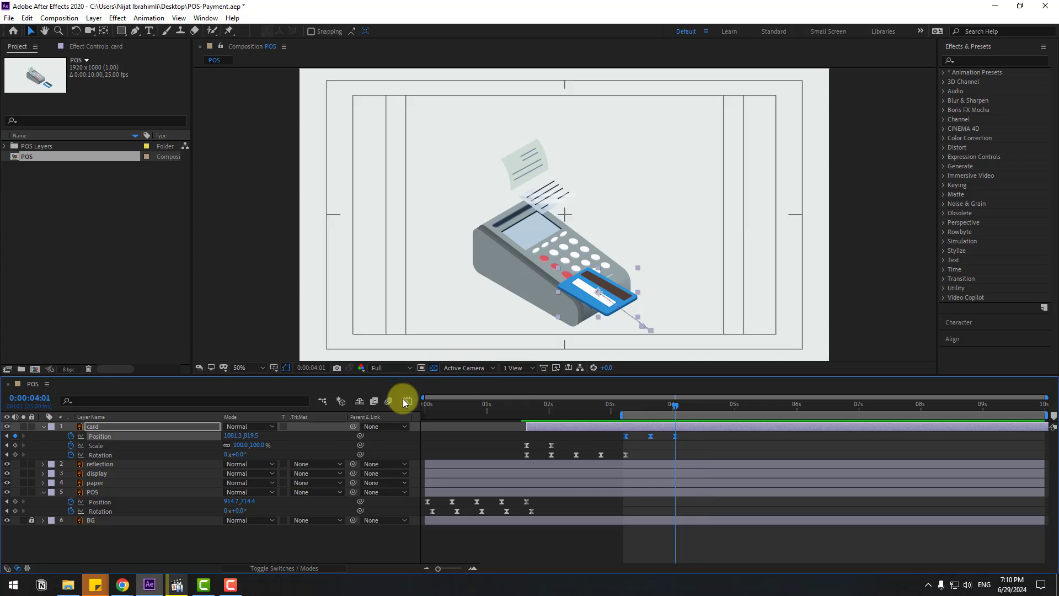
Reshape the first segment of the card's Position speed graph to start slowly and peak close to the second keyframe, and preview it.
click(407, 401)
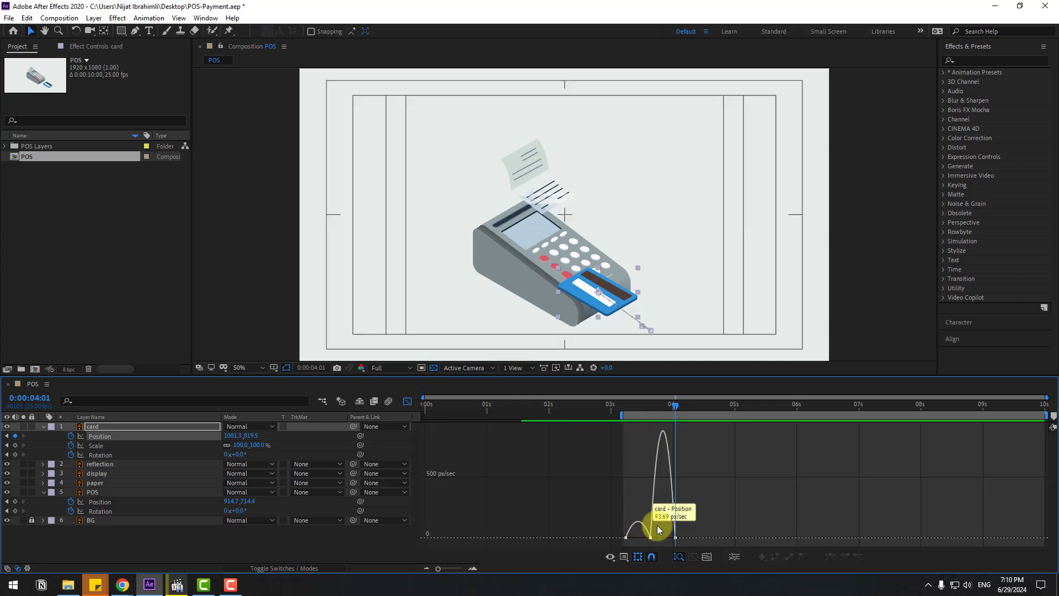
scroll(657, 525, up, 5)
drag(646, 528, 675, 528)
drag(570, 404, 608, 408)
drag(545, 516, 599, 542)
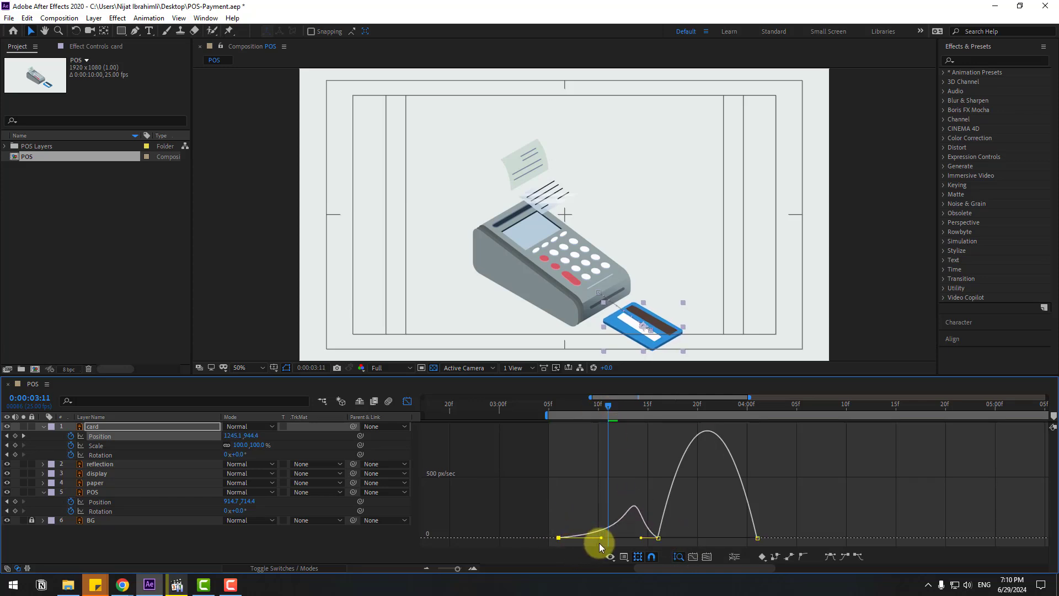
key(space)
key(space)
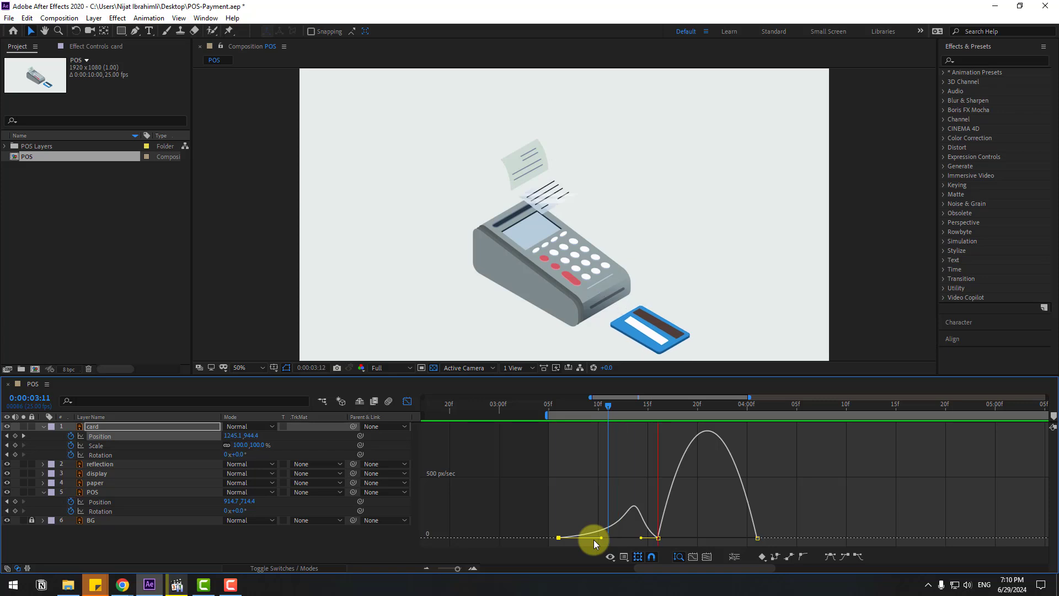
key(space)
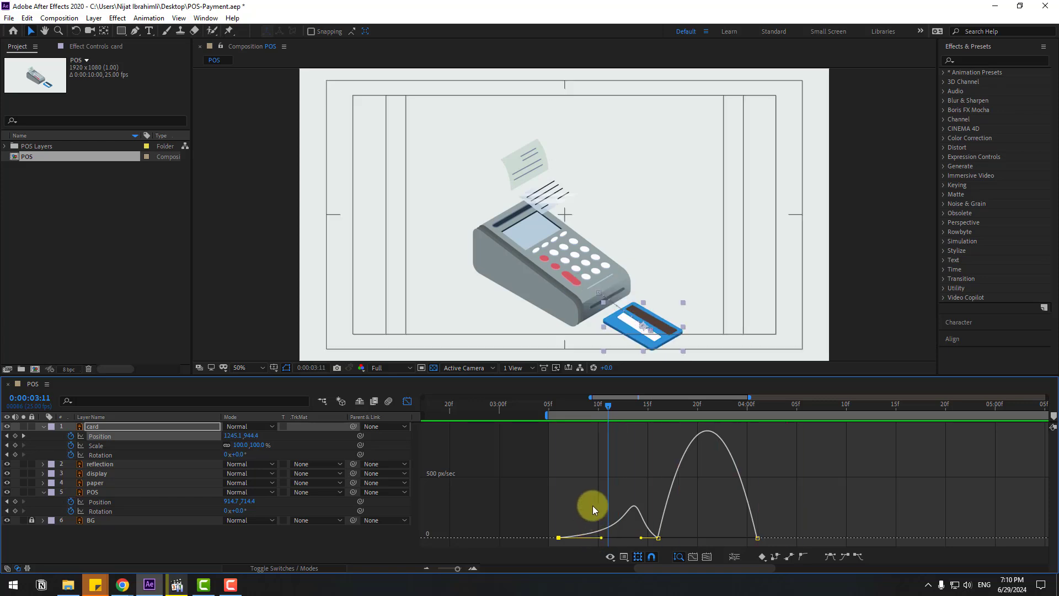
Return to the layer view, slide the card layer to start at about 0:00:00:24, and preview with the work area extended back to the beginning.
click(407, 403)
key(minus)
key(minus)
key(minus)
key(minus)
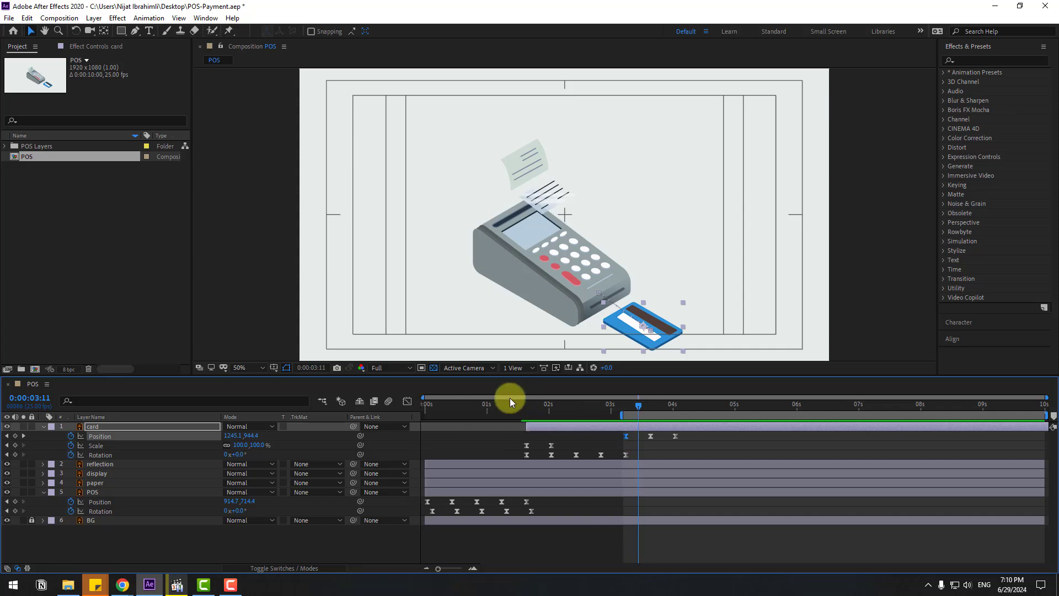
drag(468, 410, 508, 407)
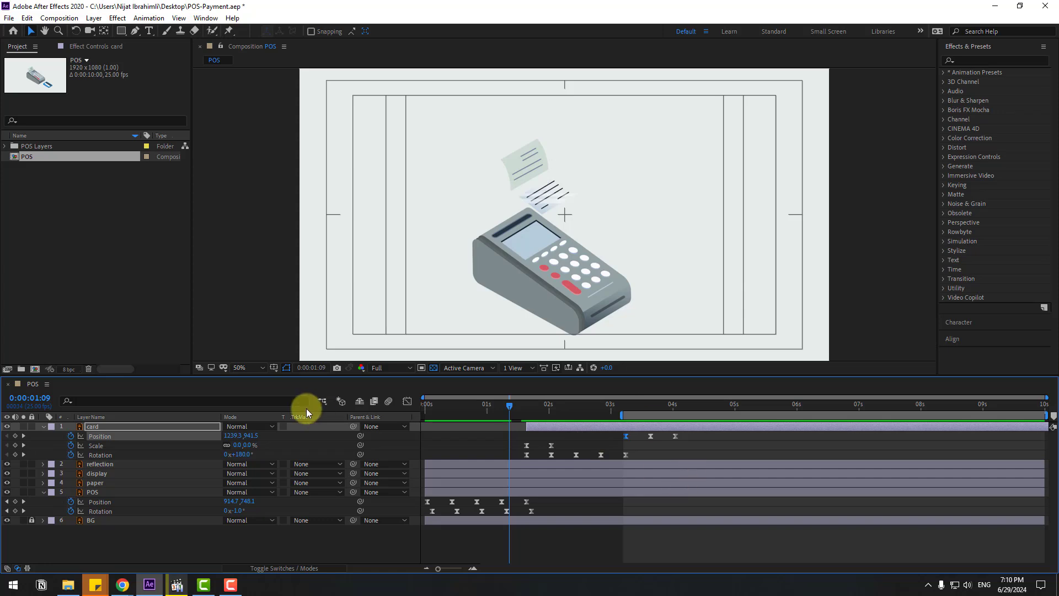
click(543, 427)
drag(547, 425, 637, 394)
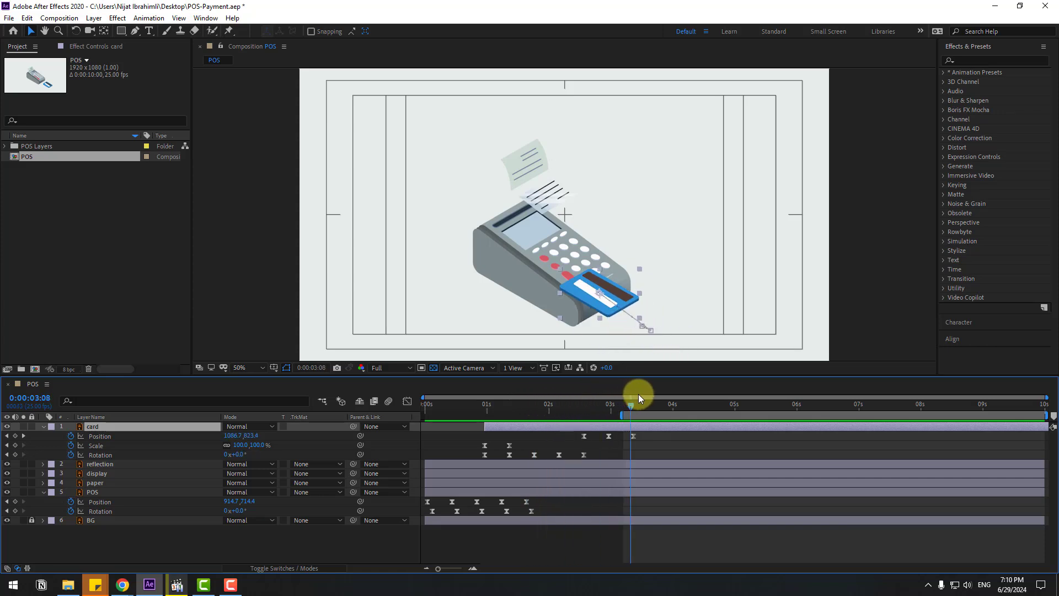
click(138, 549)
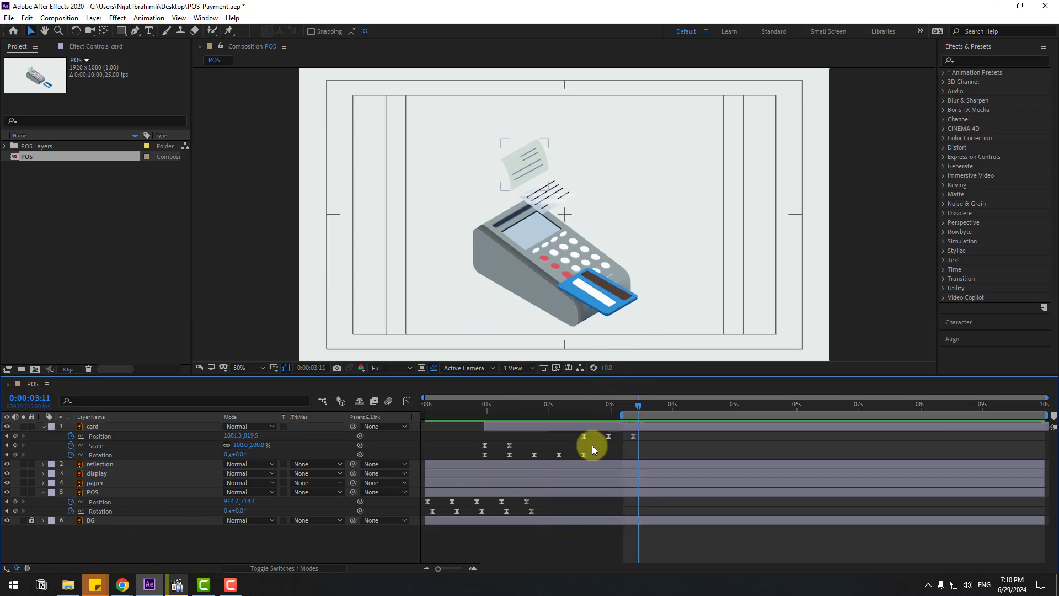
drag(621, 415, 350, 408)
key(space)
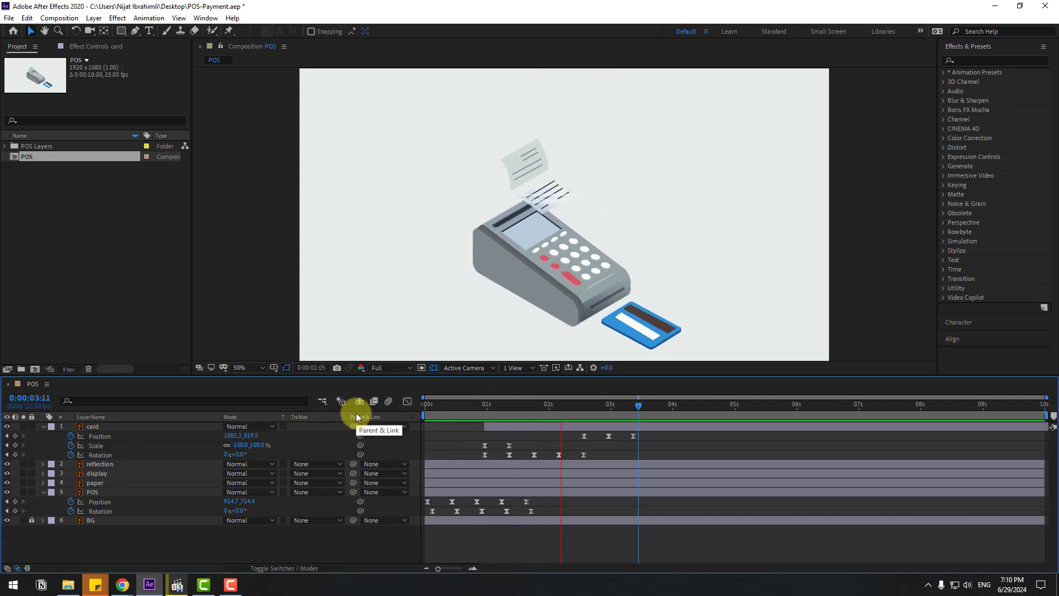
Shift the card's three Position keyframes earlier to begin at about 0:00:02:05 and preview the timing.
drag(650, 441, 557, 436)
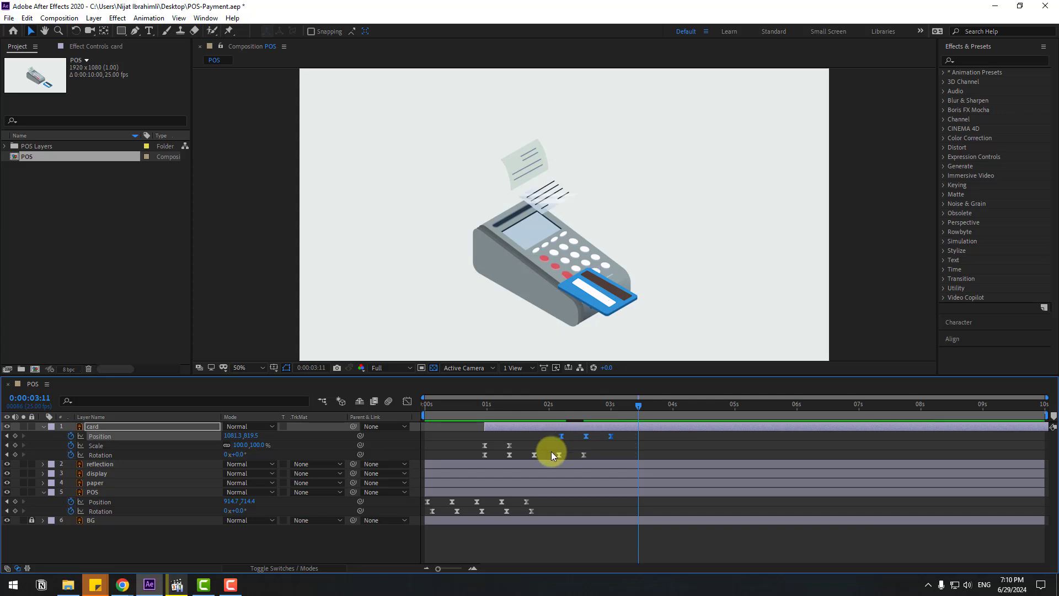
key(space)
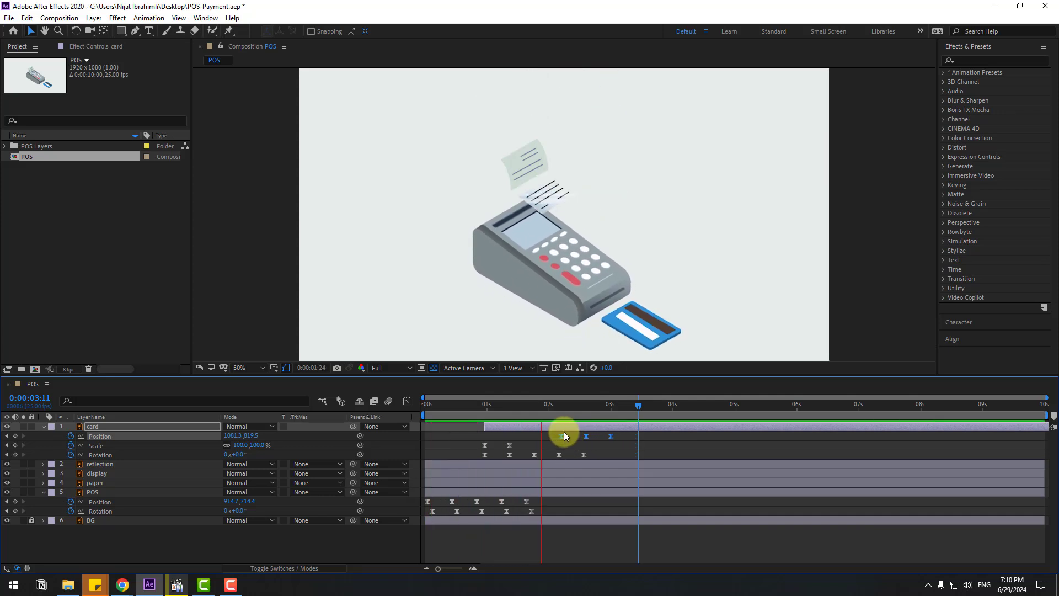
key(space)
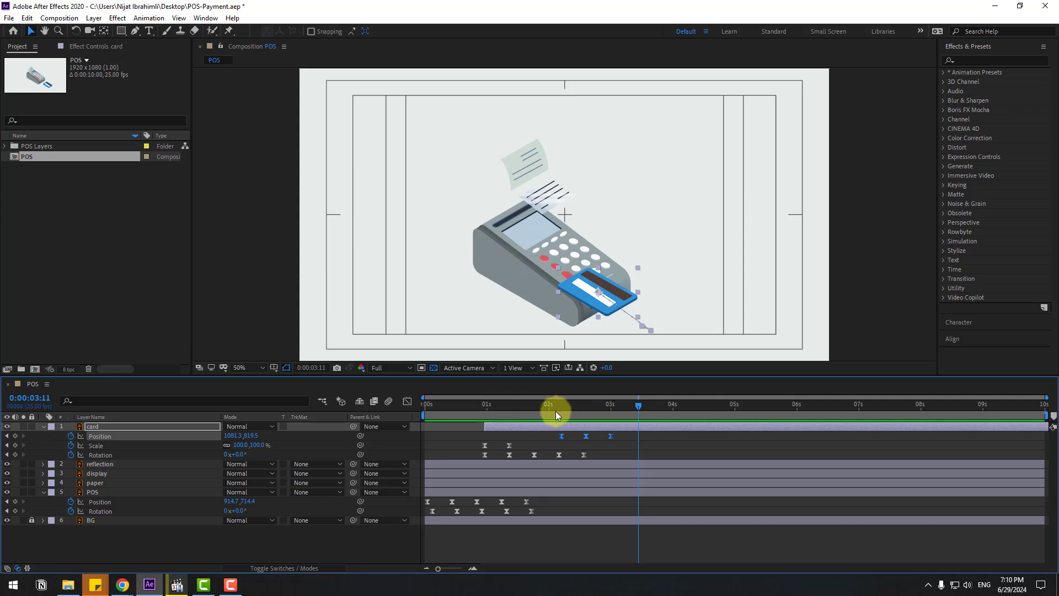
Move to 0:00:02:13, where the card is pulled back from the slot, and add a null object to the composition.
drag(555, 411, 581, 411)
click(99, 20)
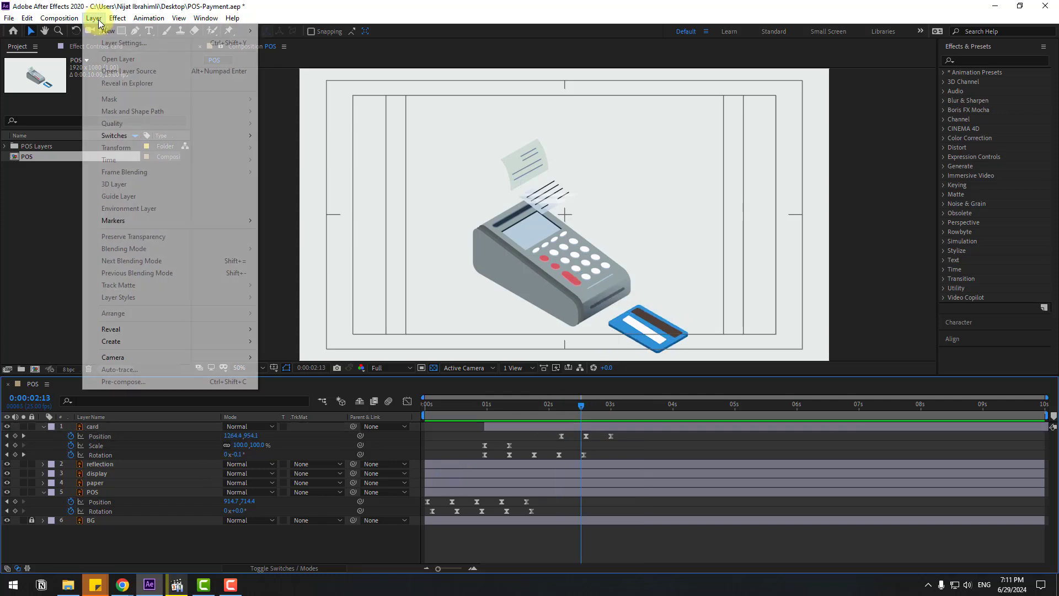
mouse_move(109, 31)
click(333, 77)
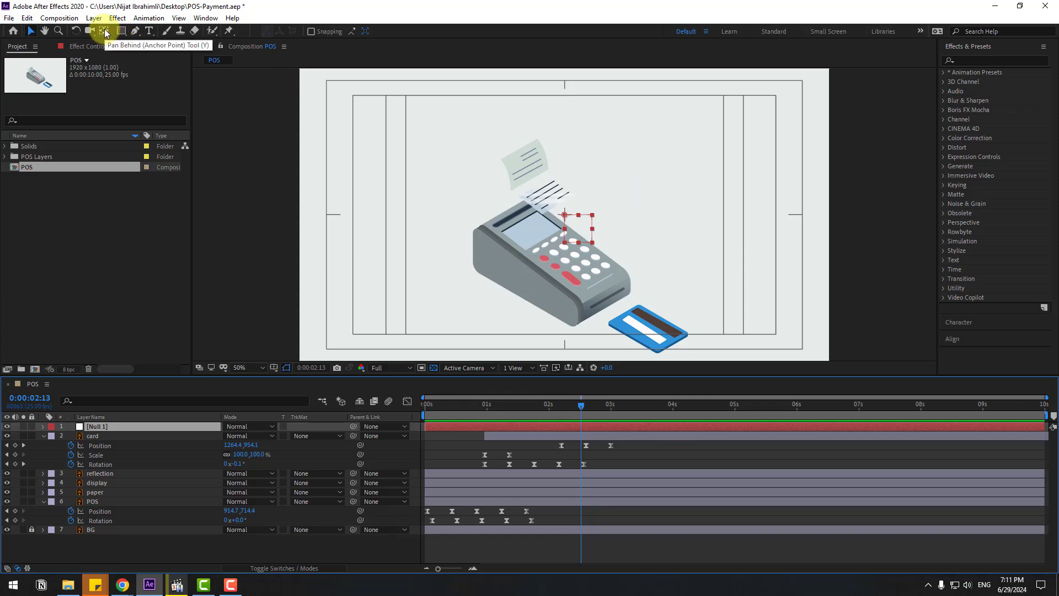
Place the null, with its anchor point centered, over the terminal's keypad and parent the POS and card layers to it.
key(ctrl+alt+Home)
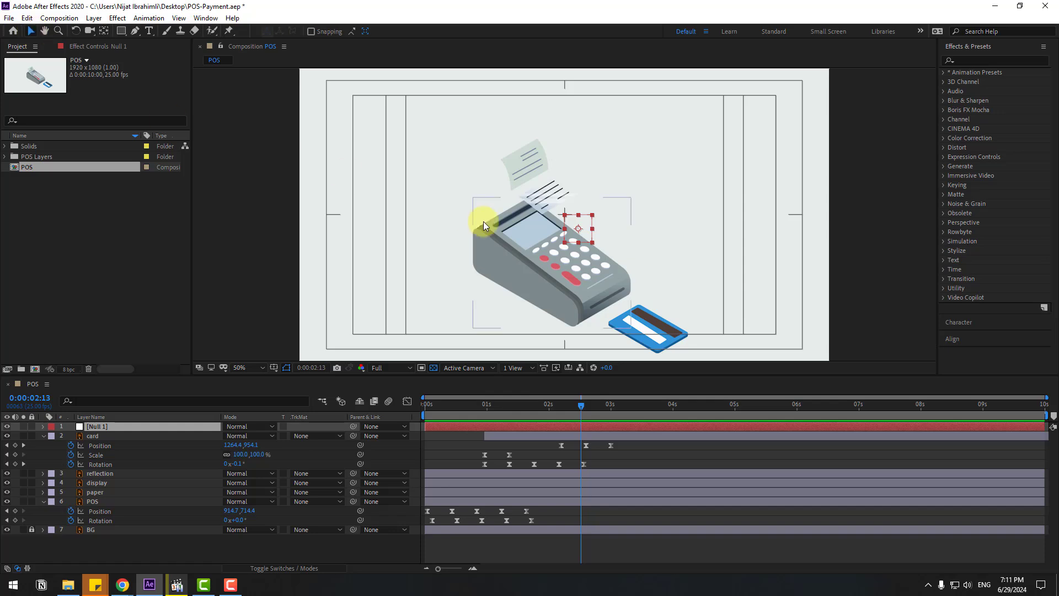
drag(588, 223, 568, 256)
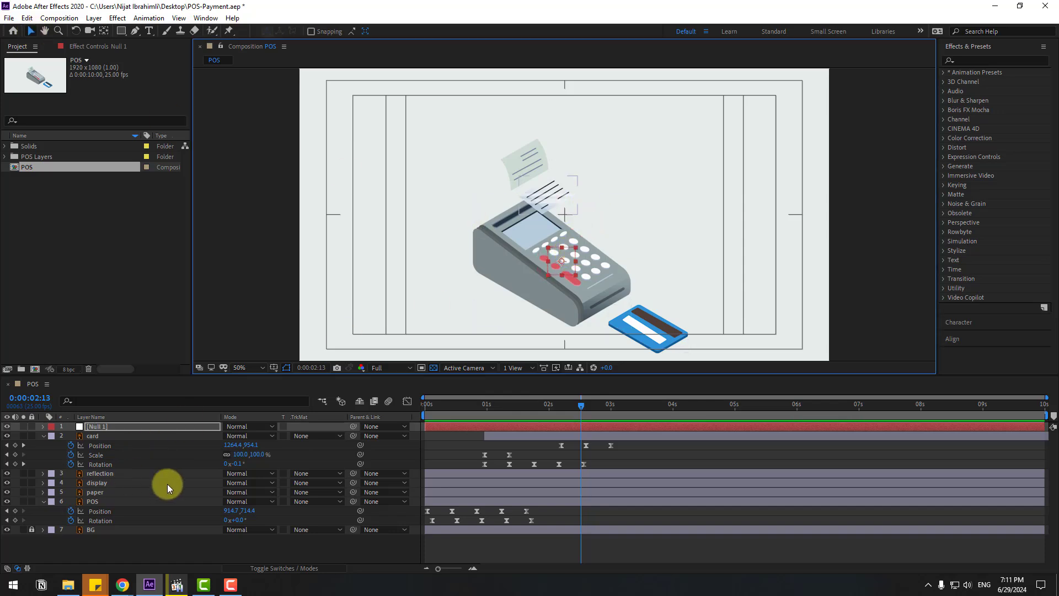
click(90, 500)
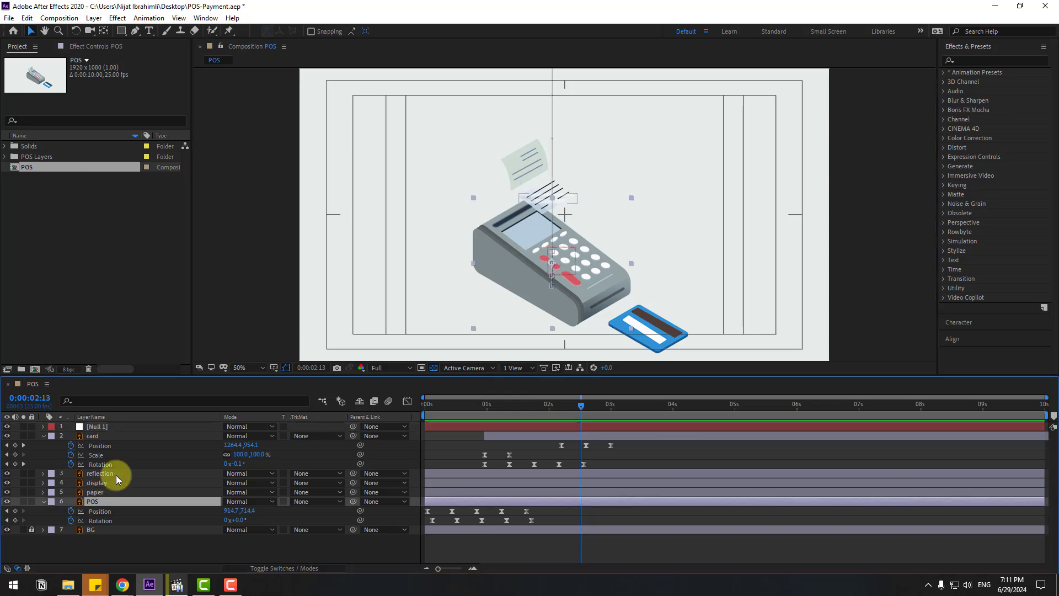
ctrl+click(94, 437)
drag(352, 436, 86, 426)
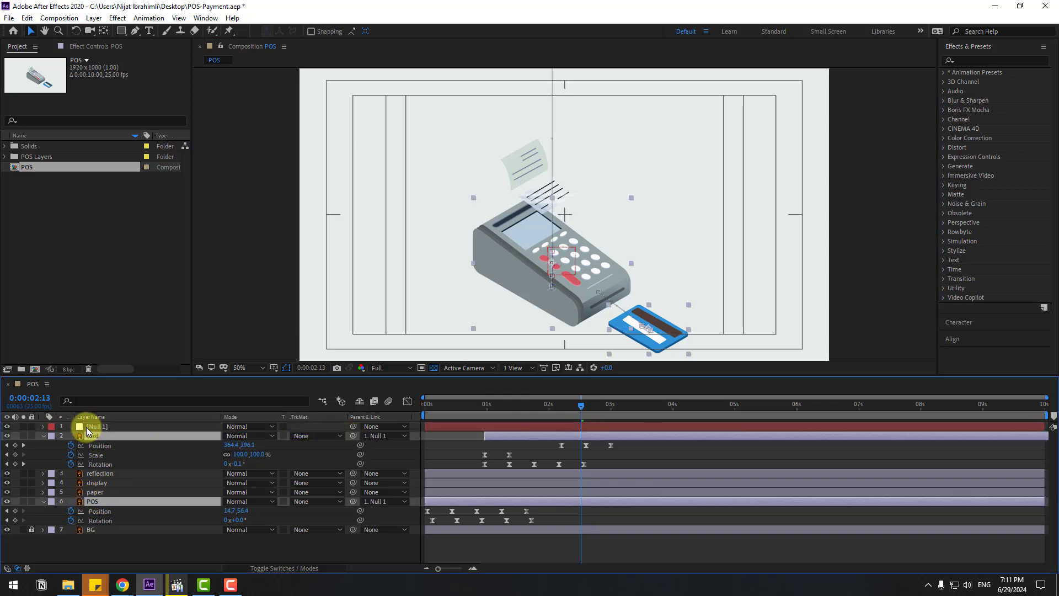
Parent the paper and display layers to POS and reflection to display, and shift all three into place on the terminal.
click(96, 494)
drag(353, 492, 112, 502)
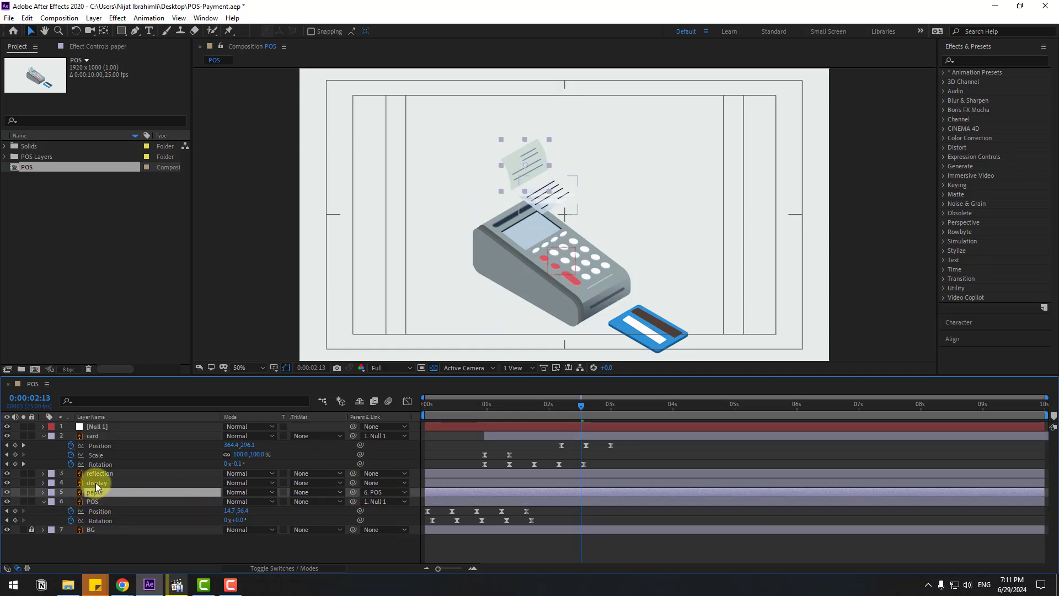
click(95, 484)
drag(359, 483, 100, 501)
click(103, 476)
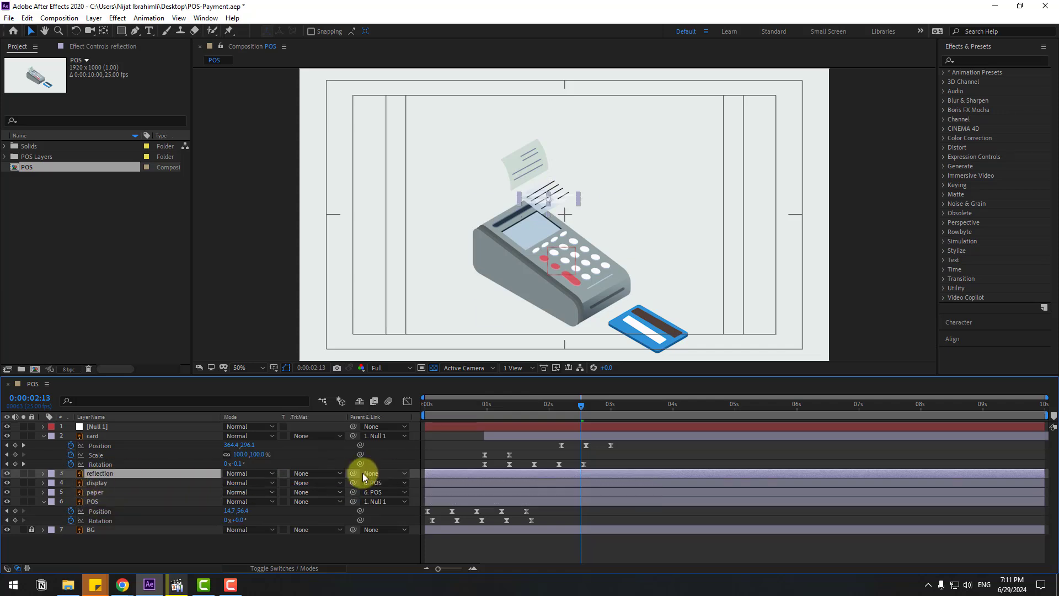
drag(356, 472, 100, 482)
shift+click(95, 491)
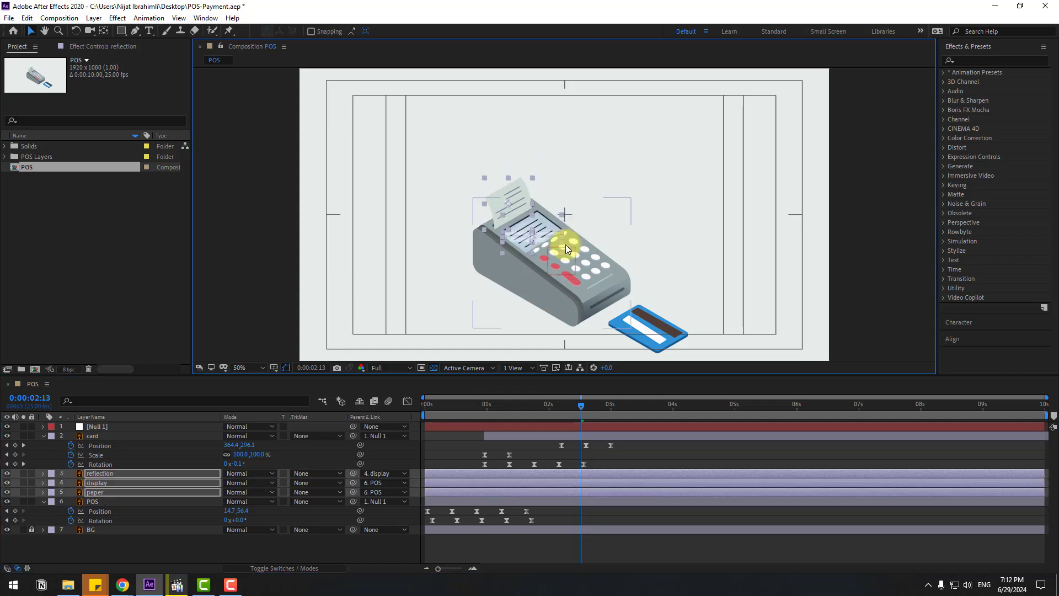
Set the null's first Position keyframe at 0:00:02:19, where the card reaches the terminal.
click(95, 425)
drag(564, 404, 596, 405)
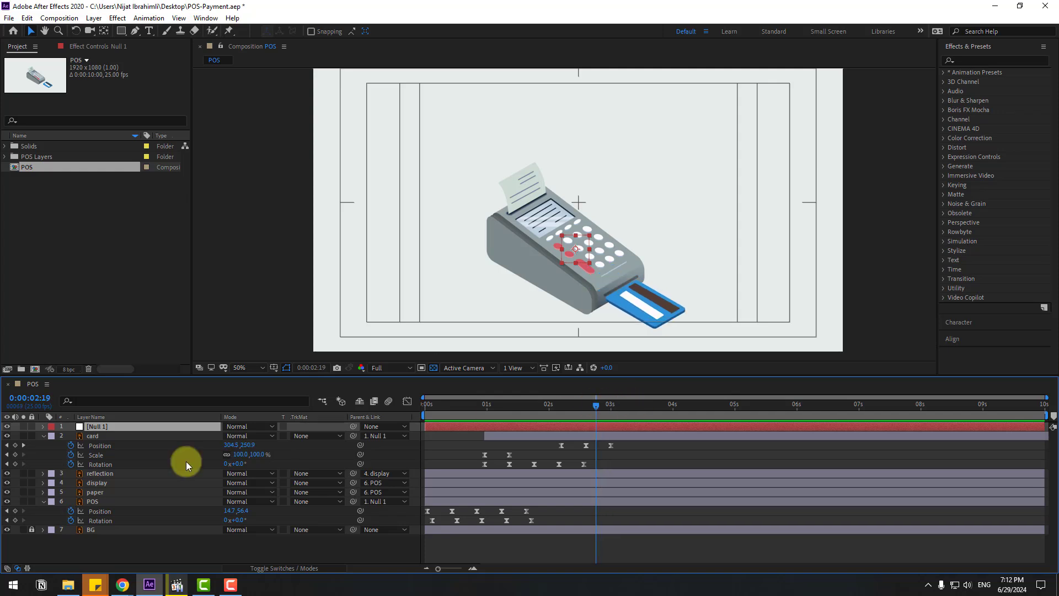
key(p)
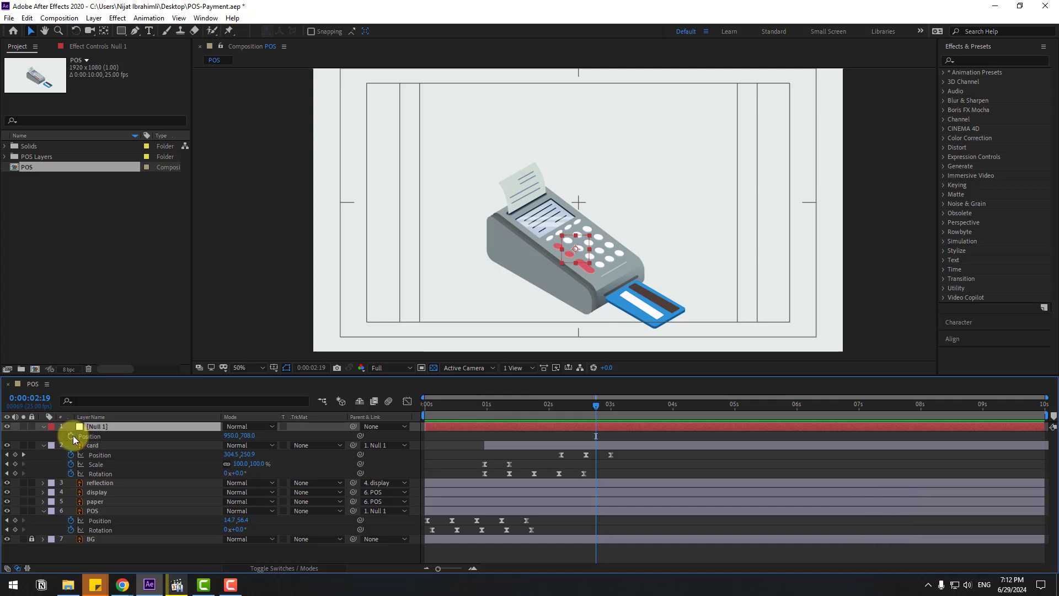
click(73, 435)
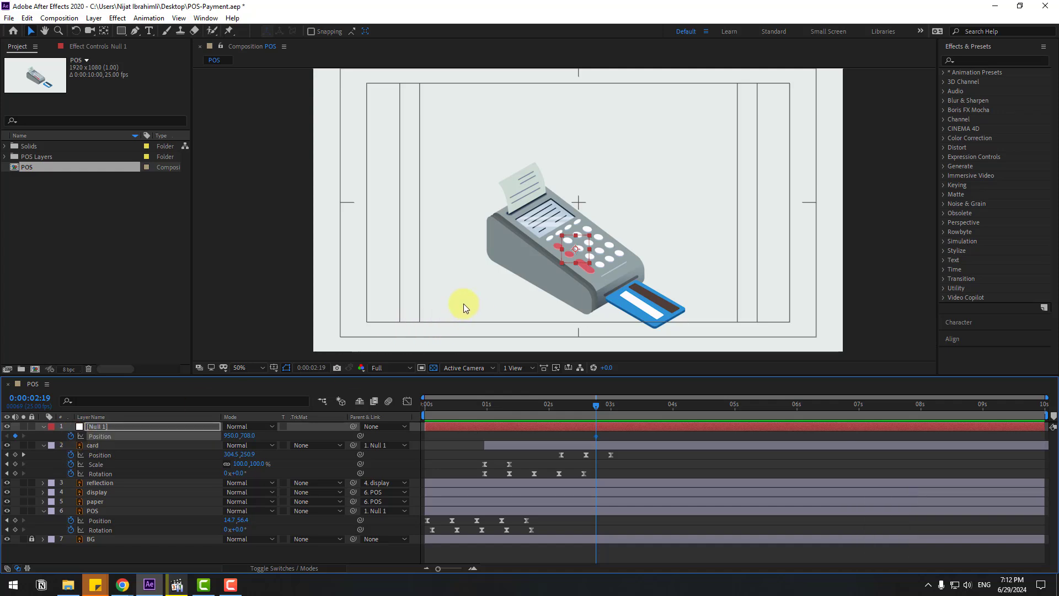
Move two frames ahead to 0:00:02:21 and nudge the null left and up to 942, 704.
key(Page_Down)
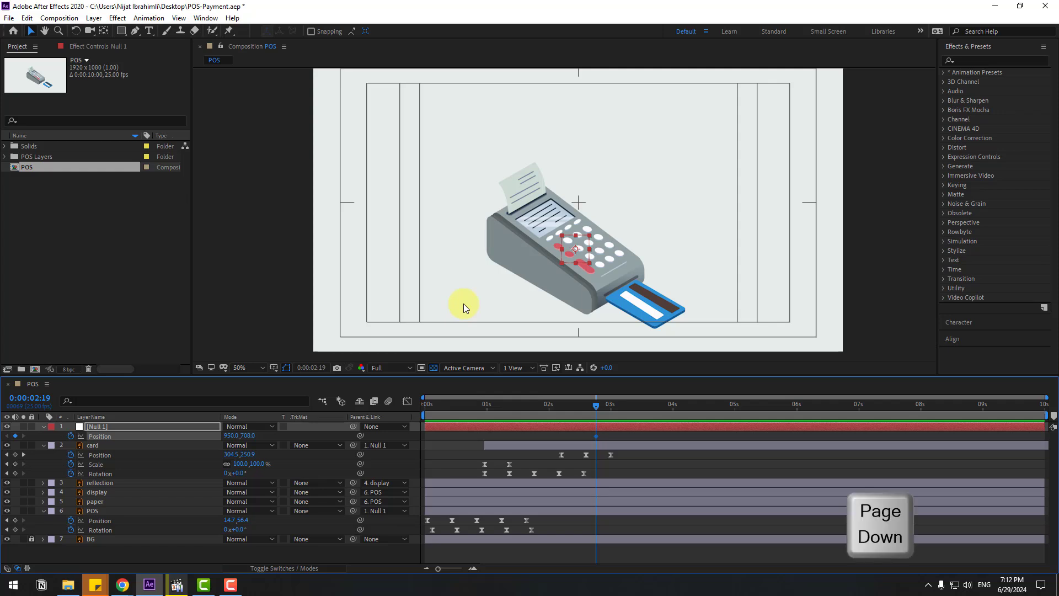
key(Page_Down)
key(Page_Down)
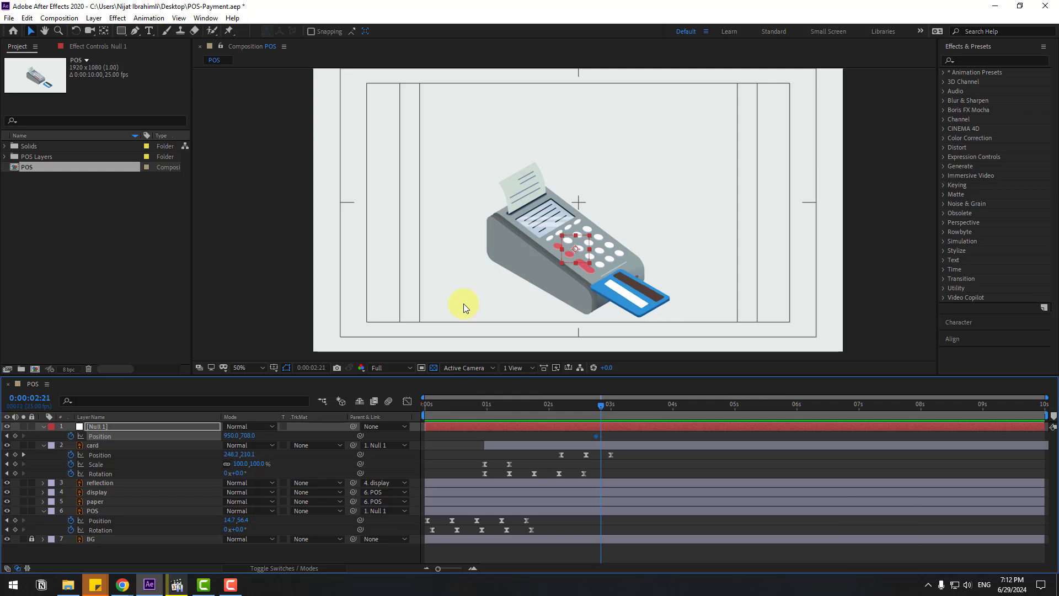
key(Left)
key(Left)
key(Left)
key(Left)
key(Up)
key(Up)
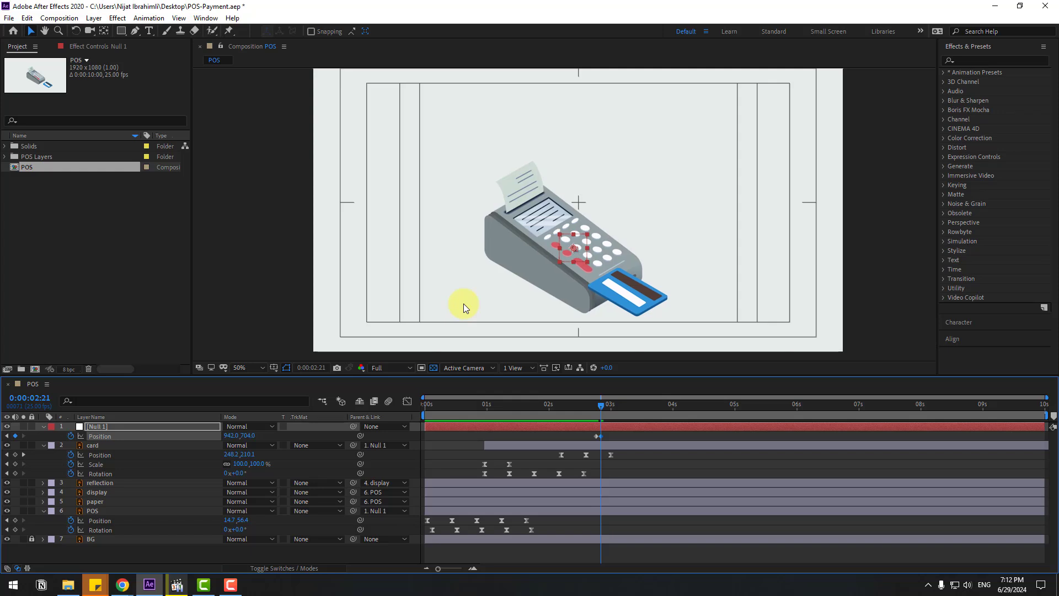
At 0:00:02:23, nudge the null right and down to 950, 708.
key(Page_Down)
key(Page_Down)
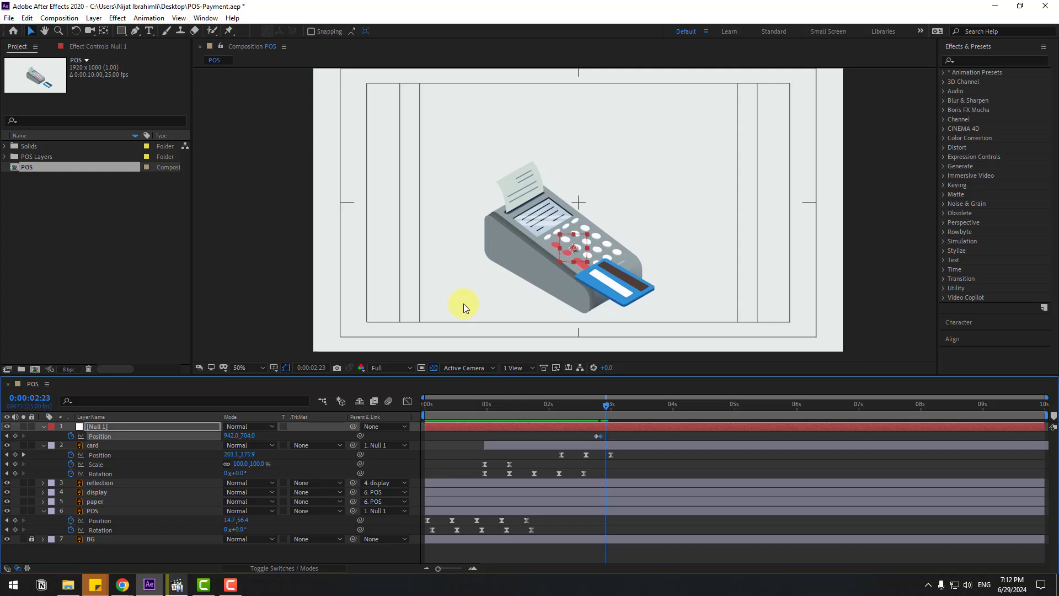
key(Right)
key(Right)
key(Right)
key(Right)
key(Down)
key(Down)
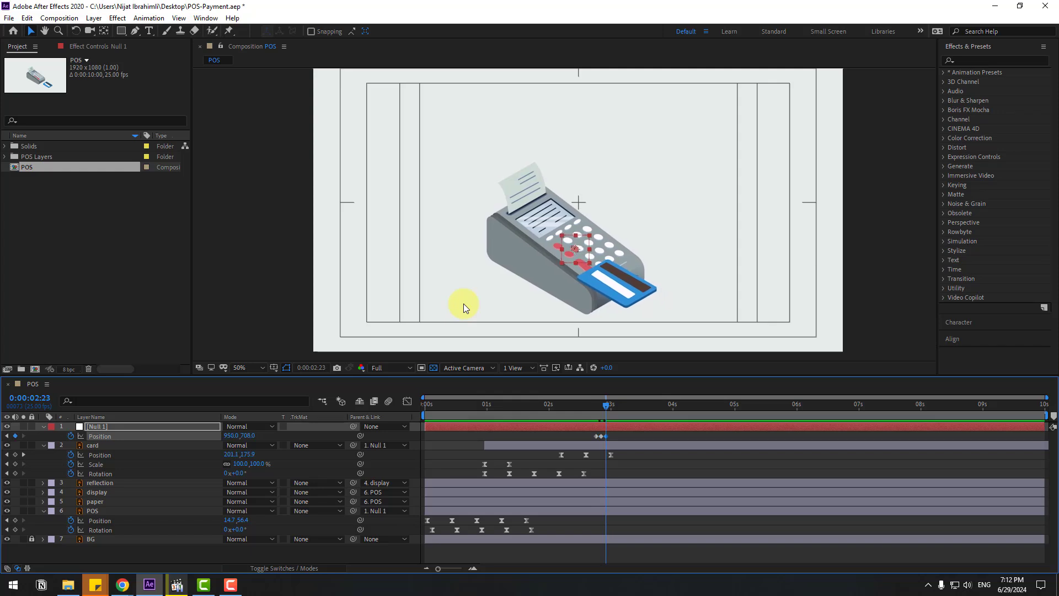
At 0:00:03:00, nudge the null left and up to 942, 702.
key(Page_Down)
key(Page_Down)
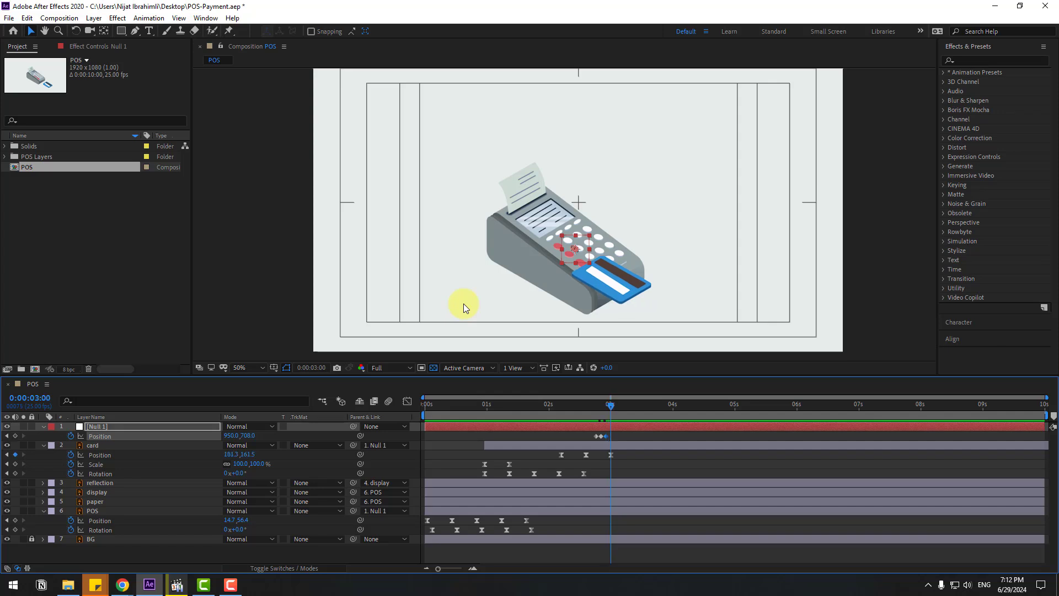
key(Left)
key(Left)
key(Left)
key(Left)
key(Up)
key(Up)
key(Up)
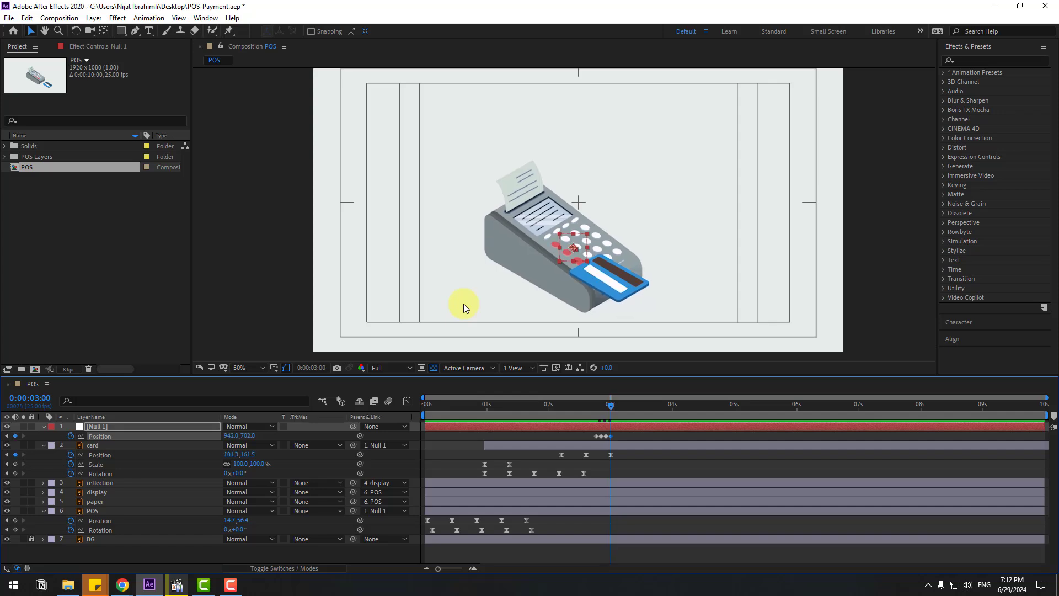
At 0:00:03:02, nudge the null right and down to 946, 708 for the last keyframe of the shake.
key(Right)
key(Right)
key(Down)
key(Down)
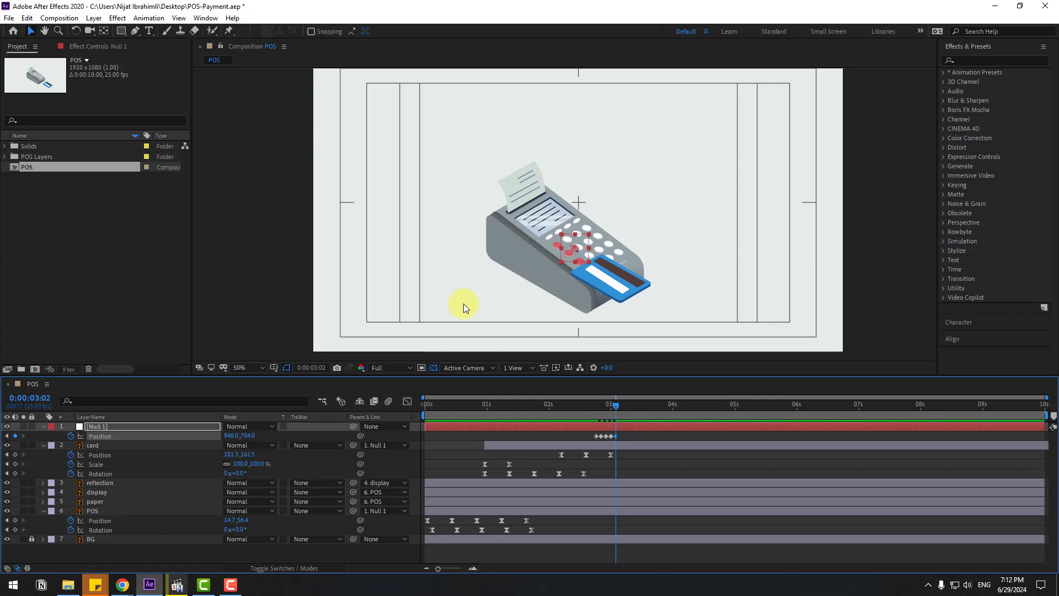
key(Down)
key(Down)
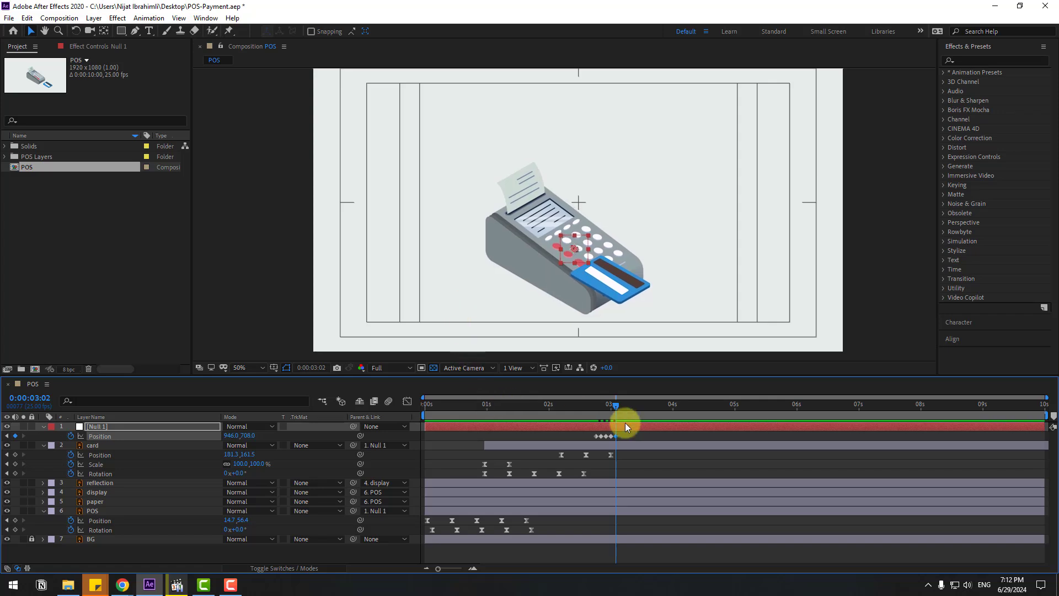
Apply Easy Ease to the null's Position keyframes and preview the shake with the work area starting just before it.
right_click(597, 436)
mouse_move(638, 428)
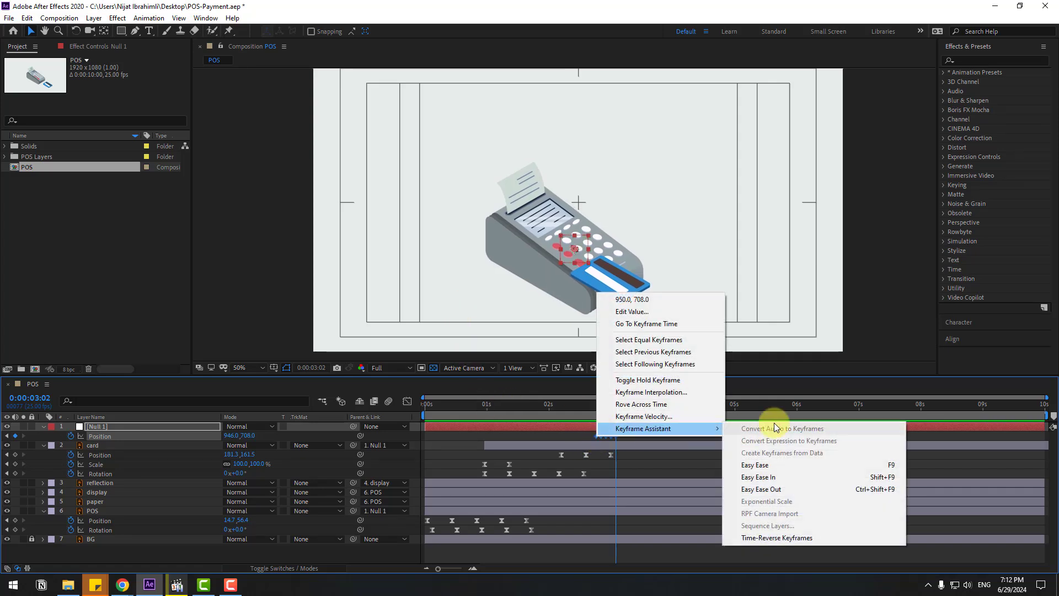
click(752, 465)
drag(423, 417, 582, 416)
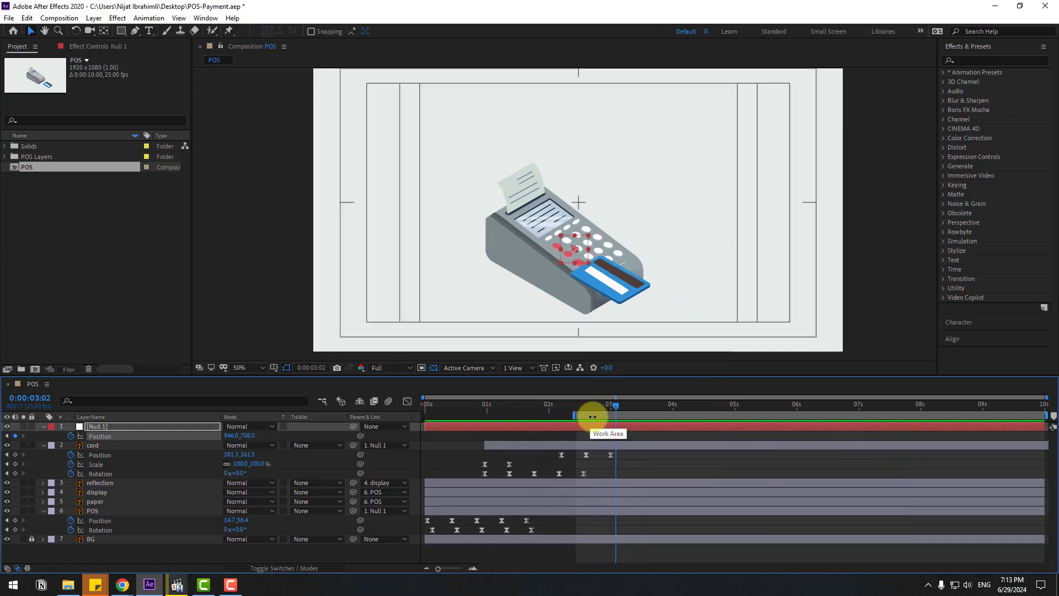
key(space)
key(space)
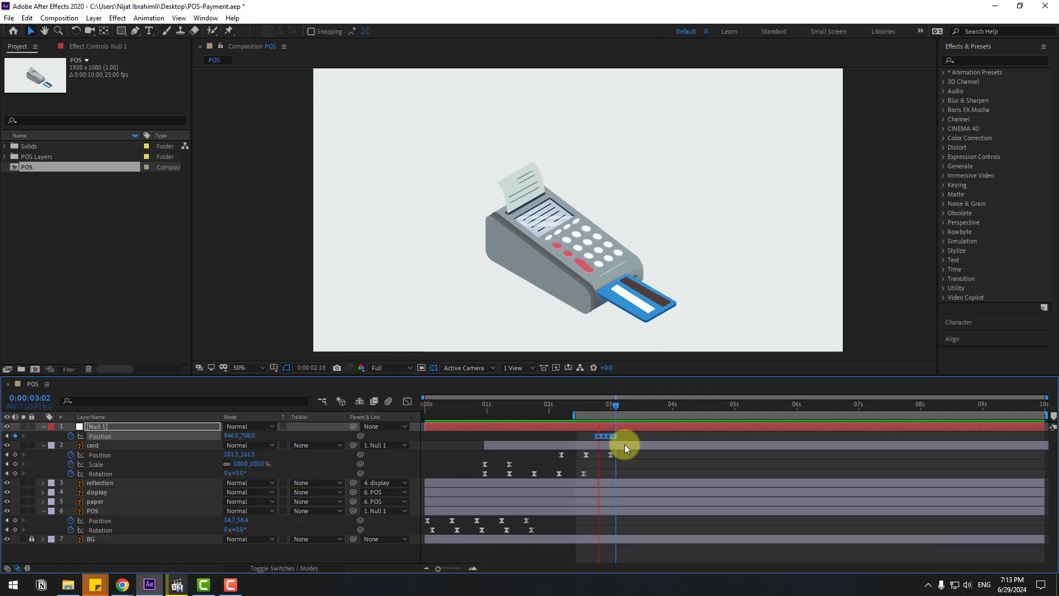
key(space)
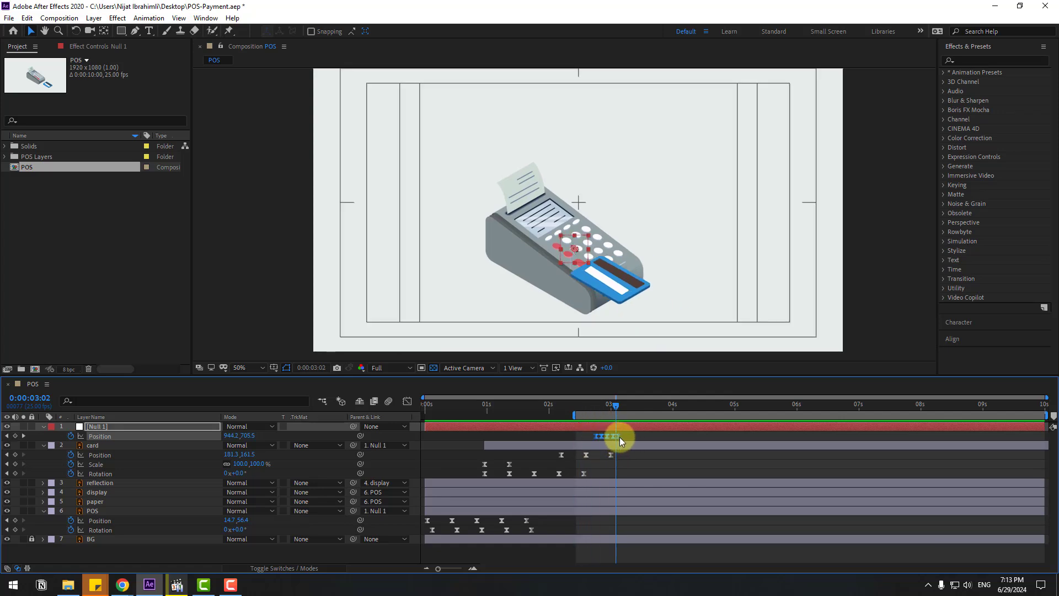
Stretch the null's five Position keyframes to about twice their spacing, preview the slower shake, and return to 0:00:02:15.
drag(620, 440, 634, 438)
key(space)
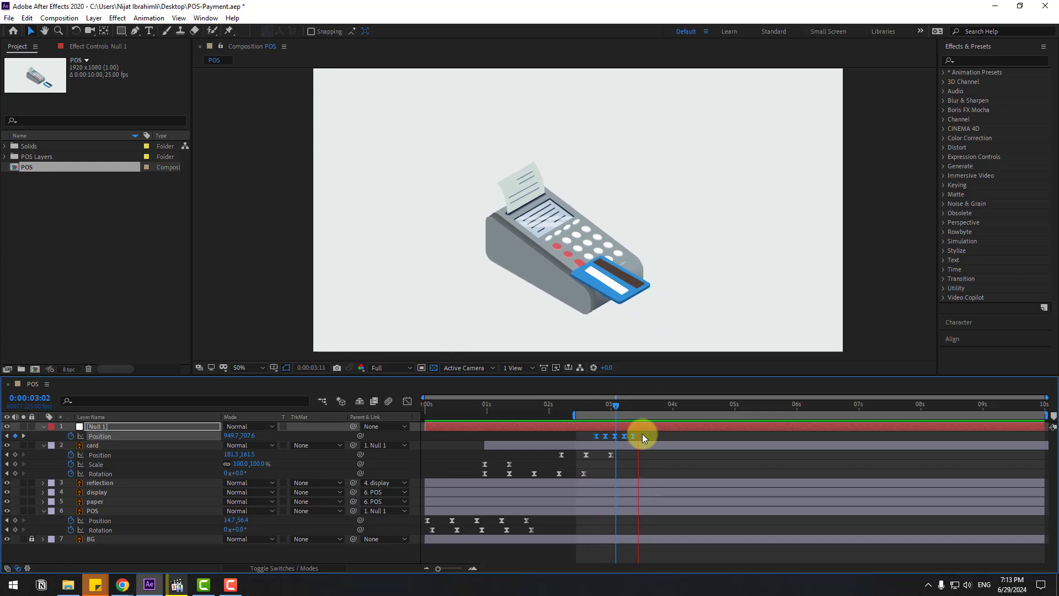
click(585, 406)
Delete the null's last Position keyframe and preview the shortened shake.
click(637, 443)
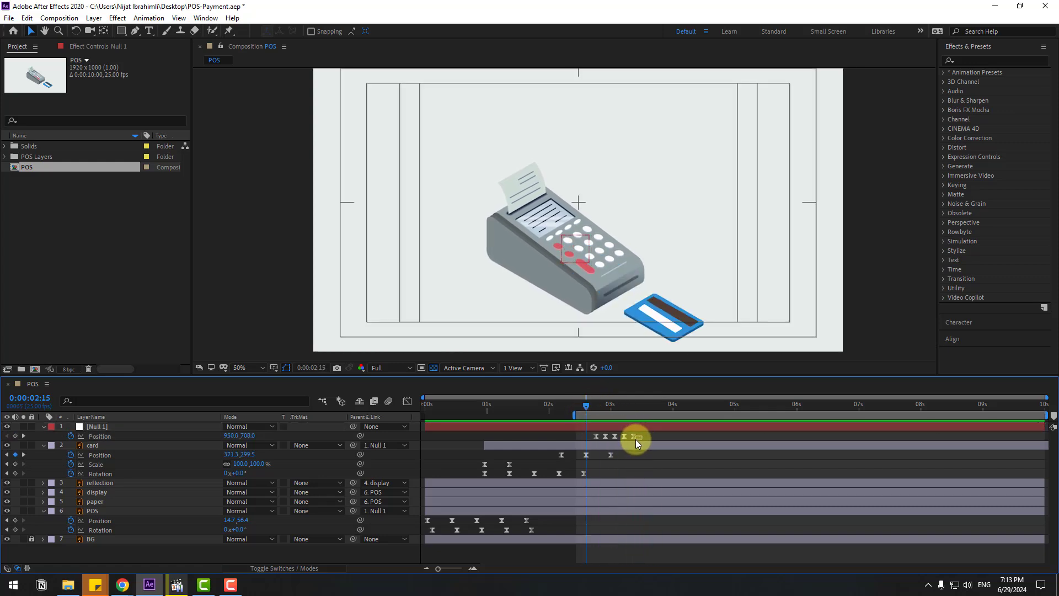
click(634, 436)
key(Delete)
key(space)
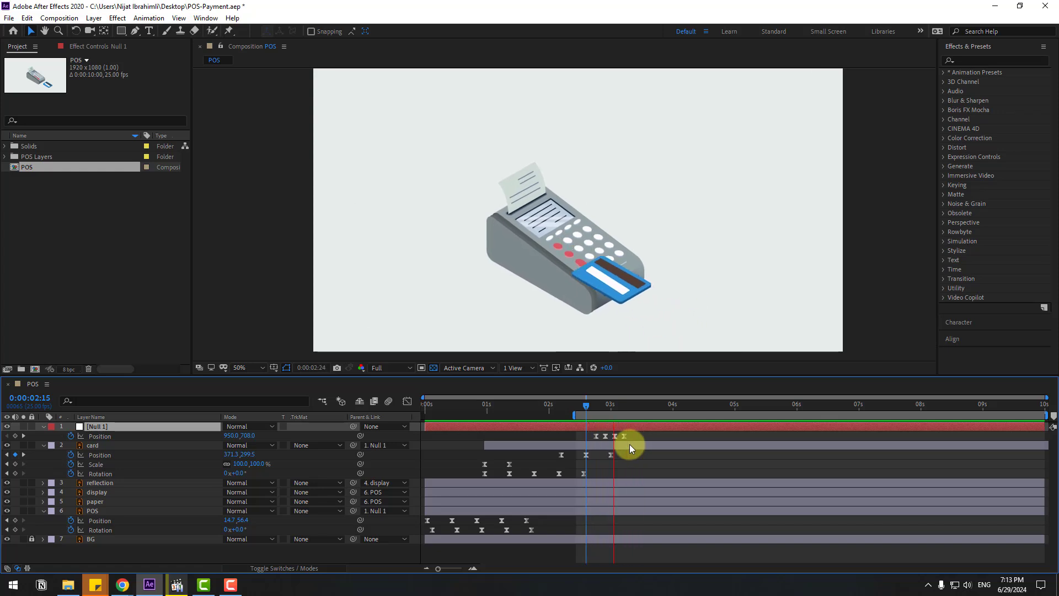
key(space)
Duplicate the POS layer, name the copy MASK, and place it directly above the card layer.
click(95, 511)
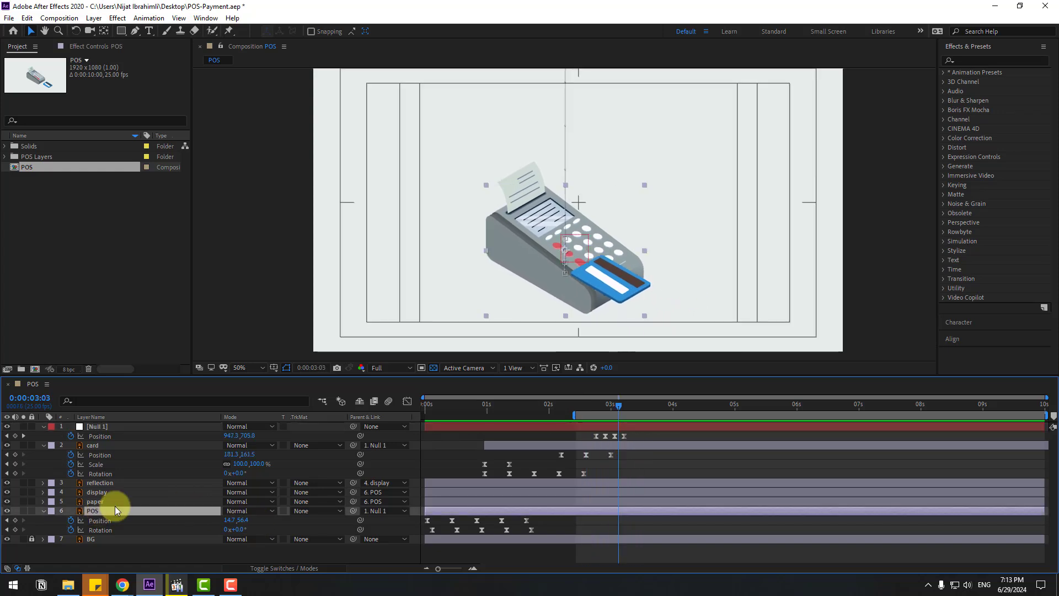
key(ctrl+d)
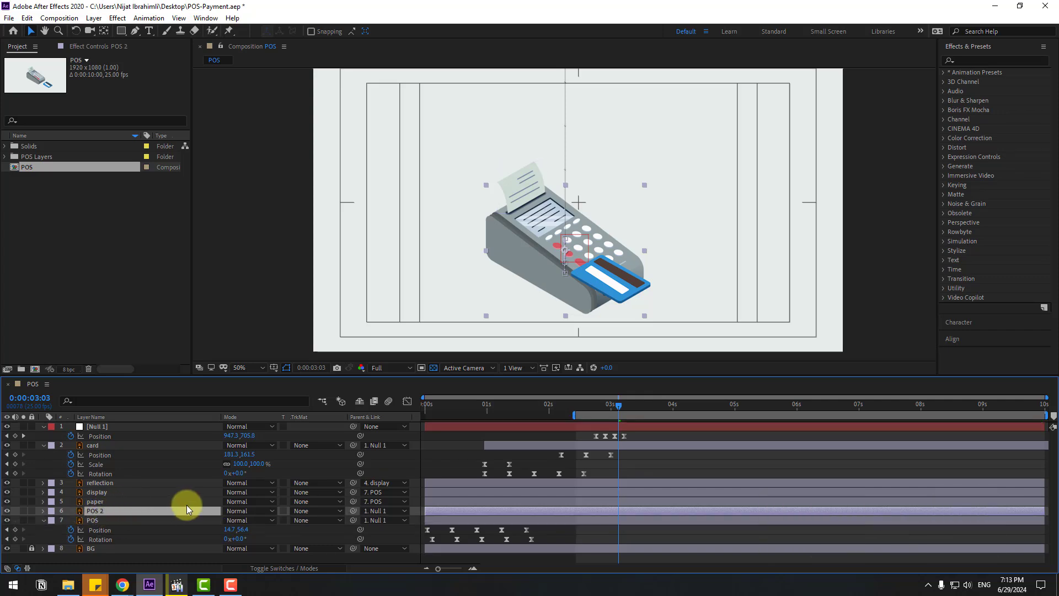
key(Return)
text(MASK)
key(Return)
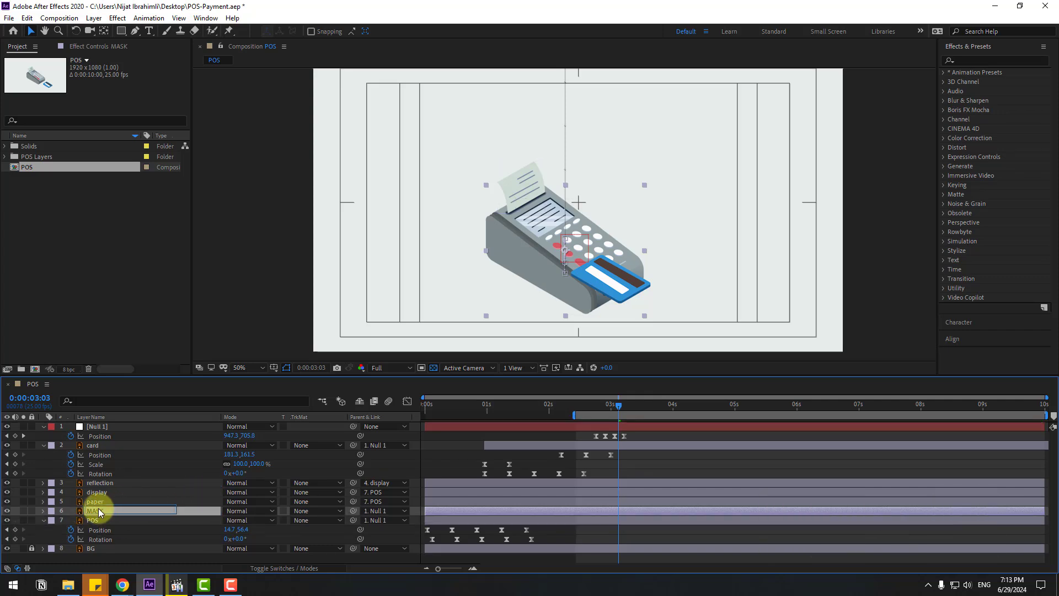
drag(99, 509, 114, 434)
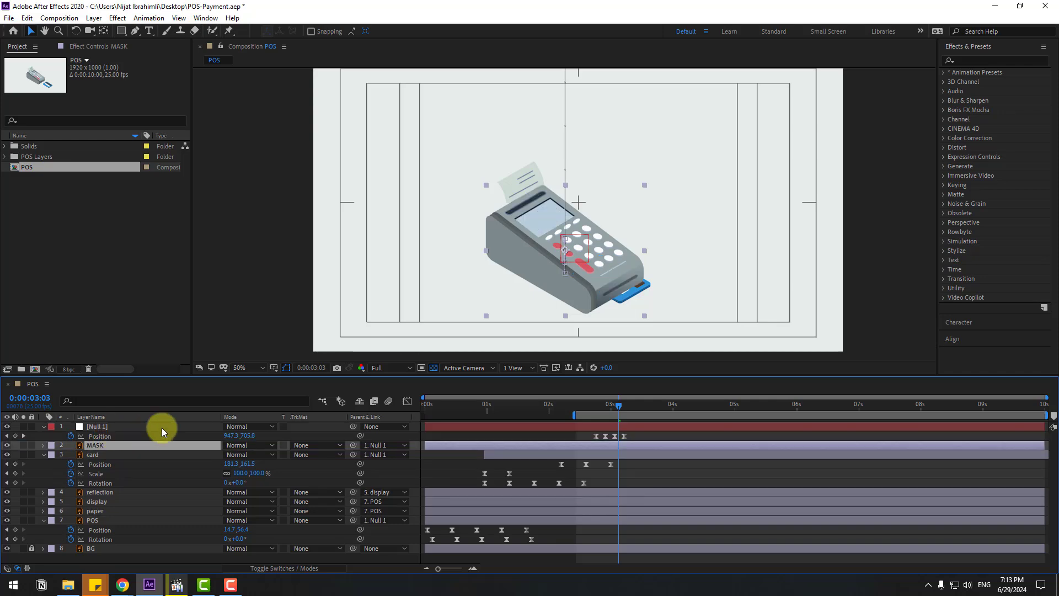
Solo the MASK layer and draw a closed Pen mask over the terminal body with its lower front edge curving along the card slot.
click(23, 445)
scroll(567, 303, up, 2)
drag(567, 303, 501, 226)
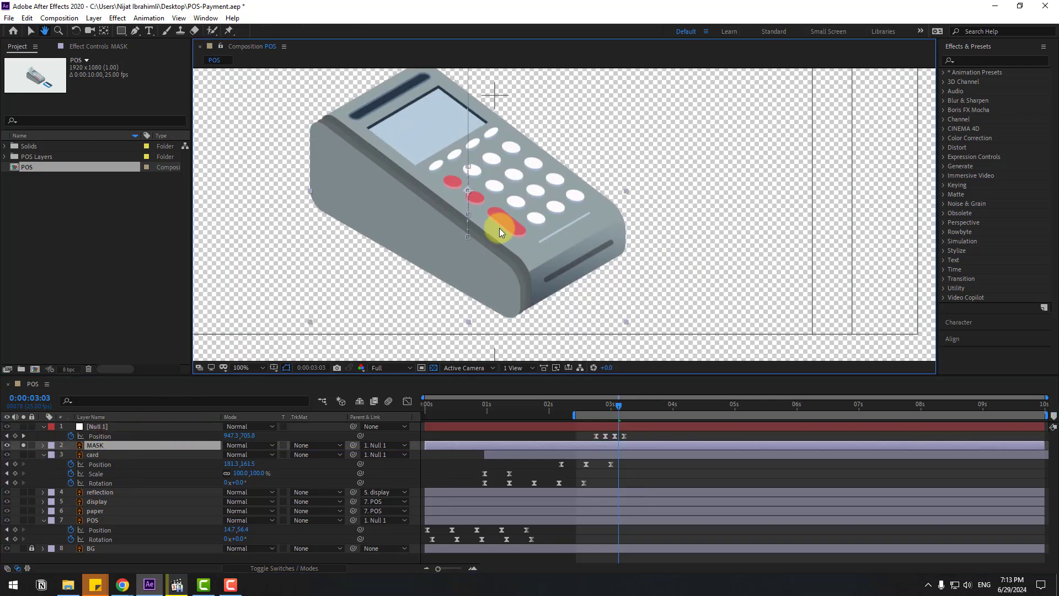
click(134, 32)
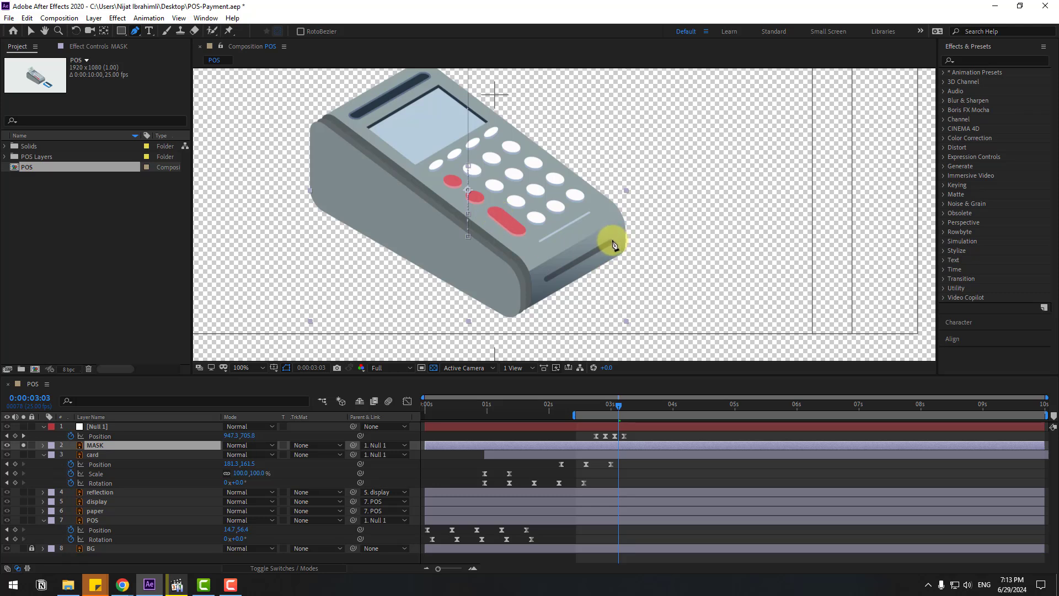
drag(622, 231, 612, 241)
drag(510, 298, 497, 286)
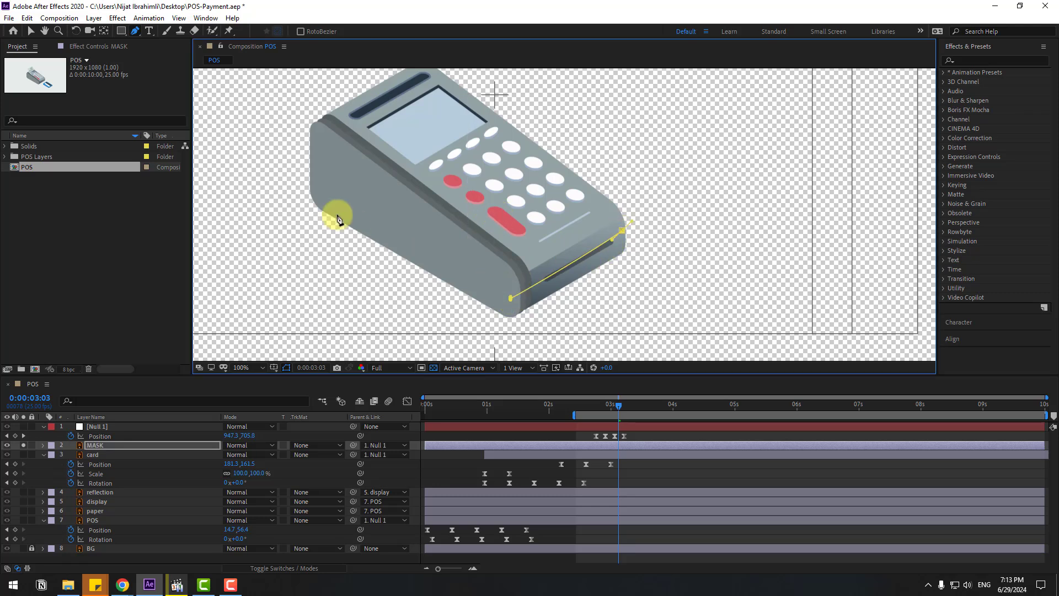
click(330, 192)
click(463, 94)
click(621, 231)
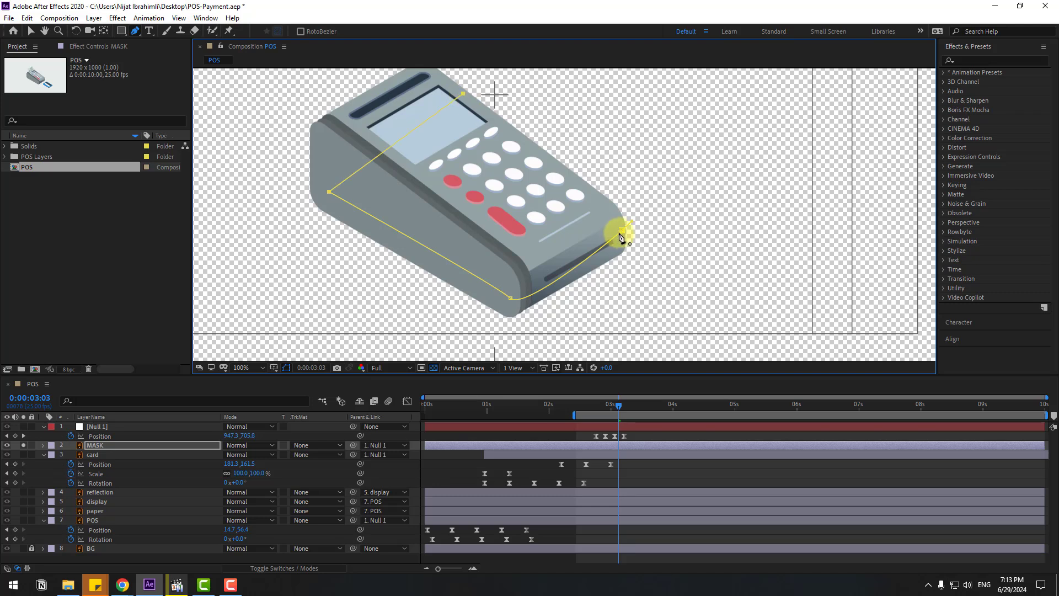
click(31, 31)
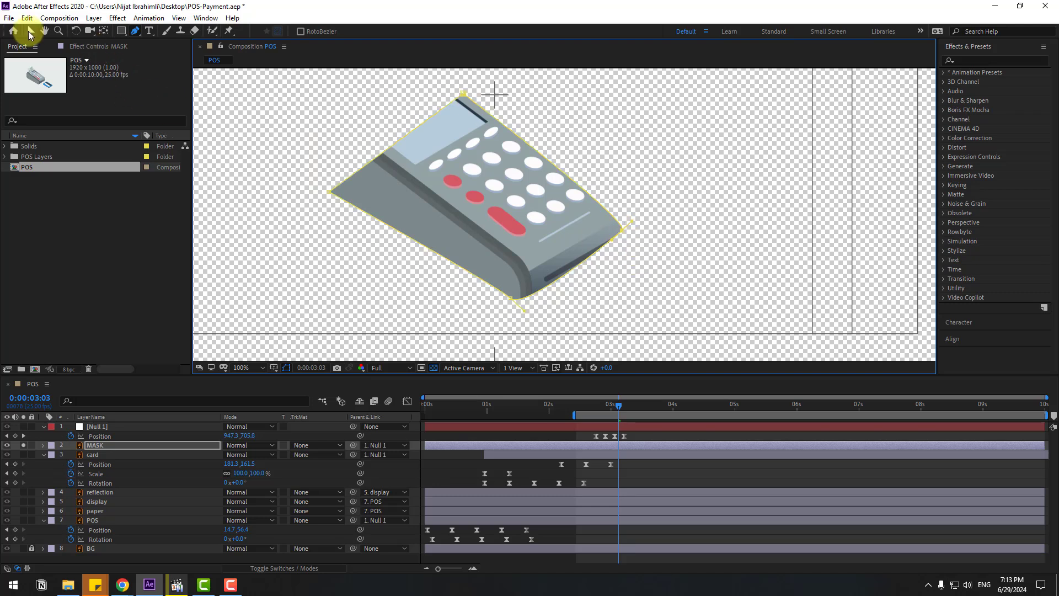
Turn off solo on the MASK layer, parent it to the POS layer, and scrub through the null's shake to check it.
click(25, 442)
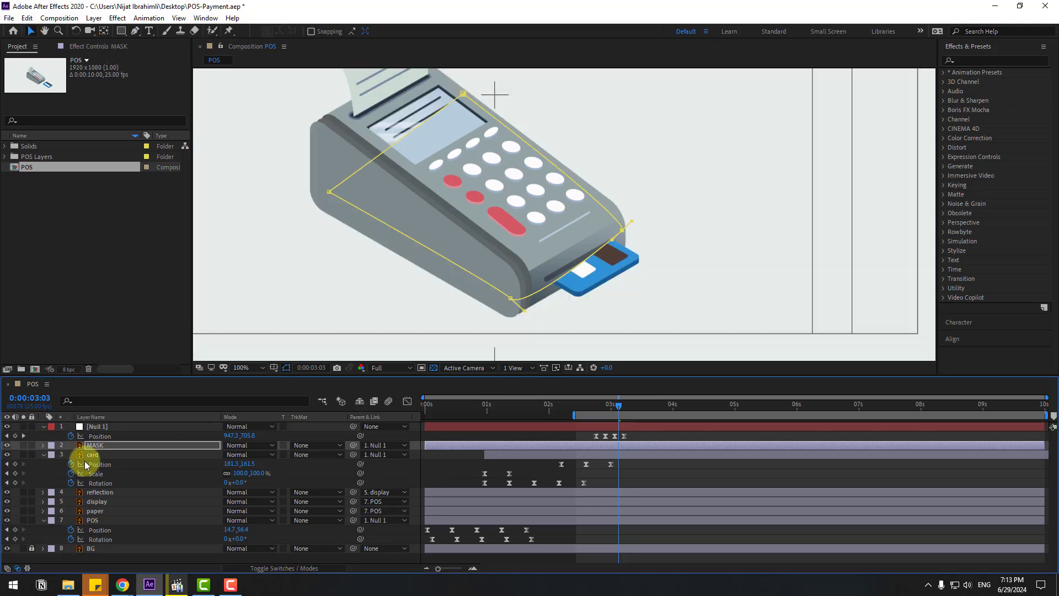
click(97, 446)
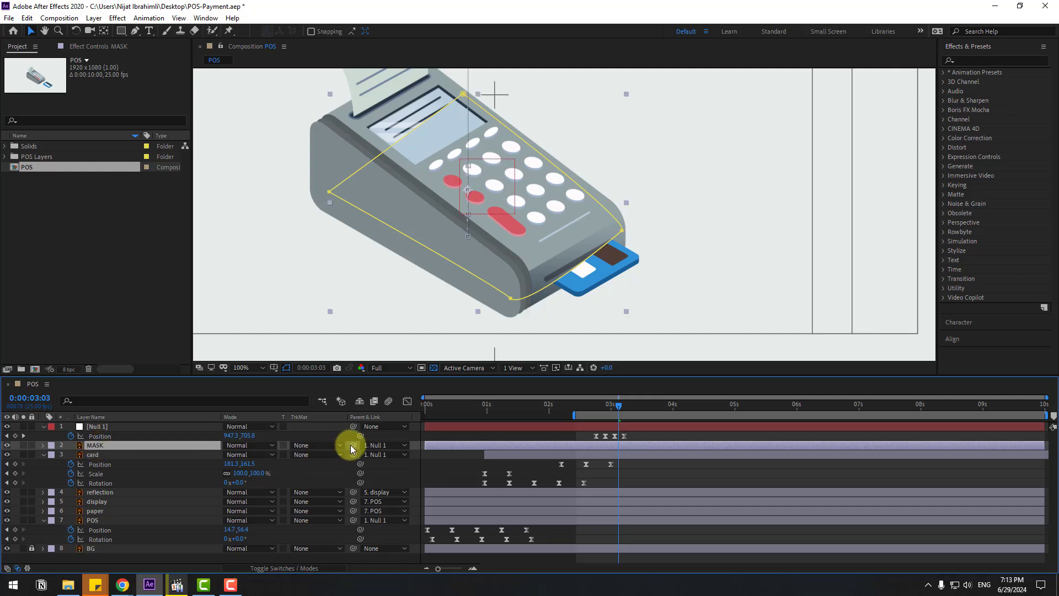
drag(353, 445, 89, 522)
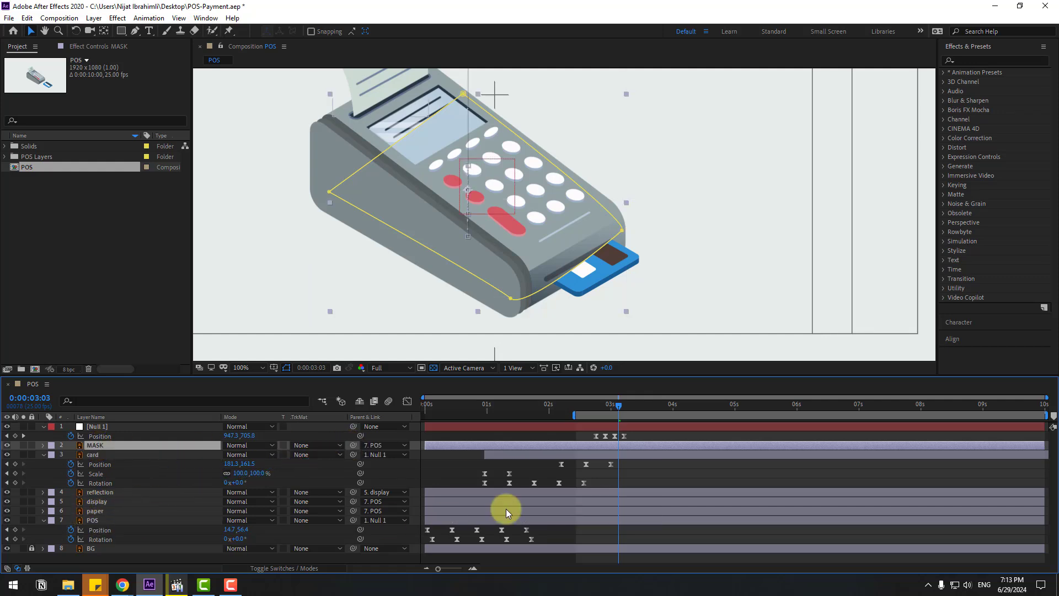
click(661, 469)
drag(574, 407, 626, 409)
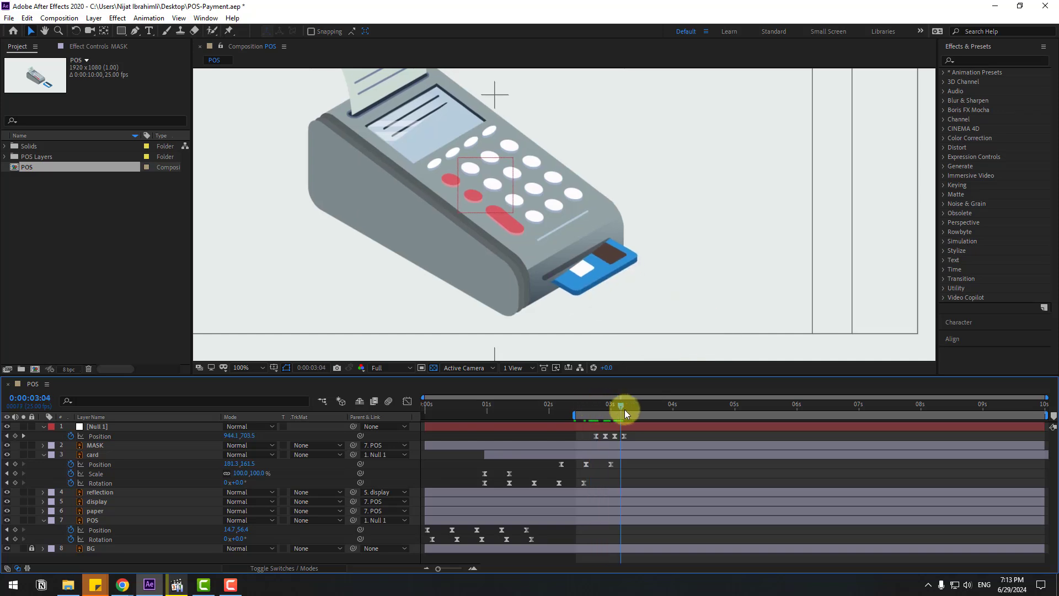
Move the lower front corner vertex of the MASK layer's mask inward along the terminal body, checking the card at 0:00:02:21.
click(105, 447)
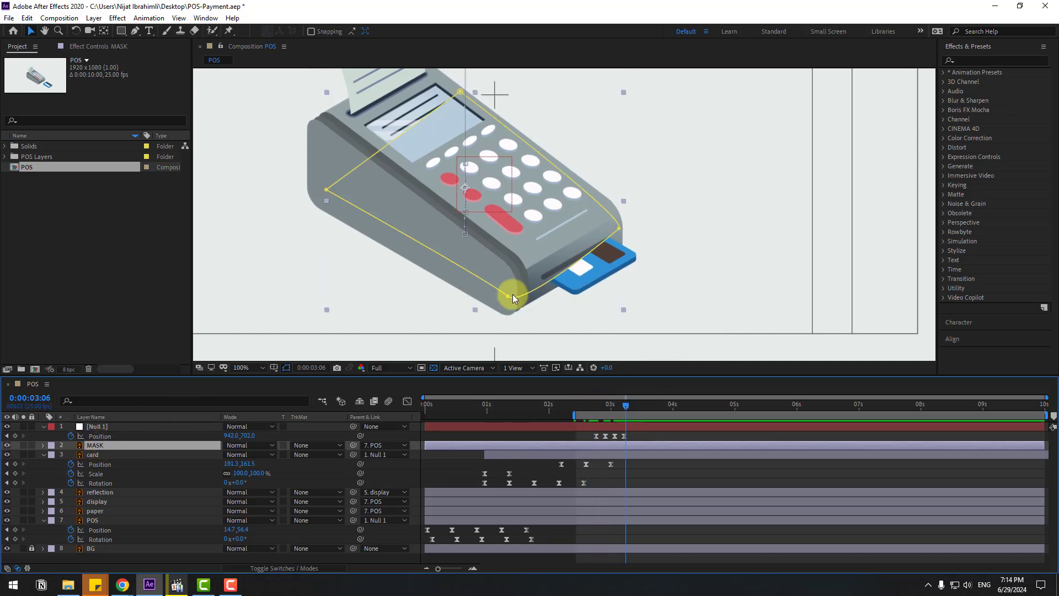
drag(512, 295, 500, 285)
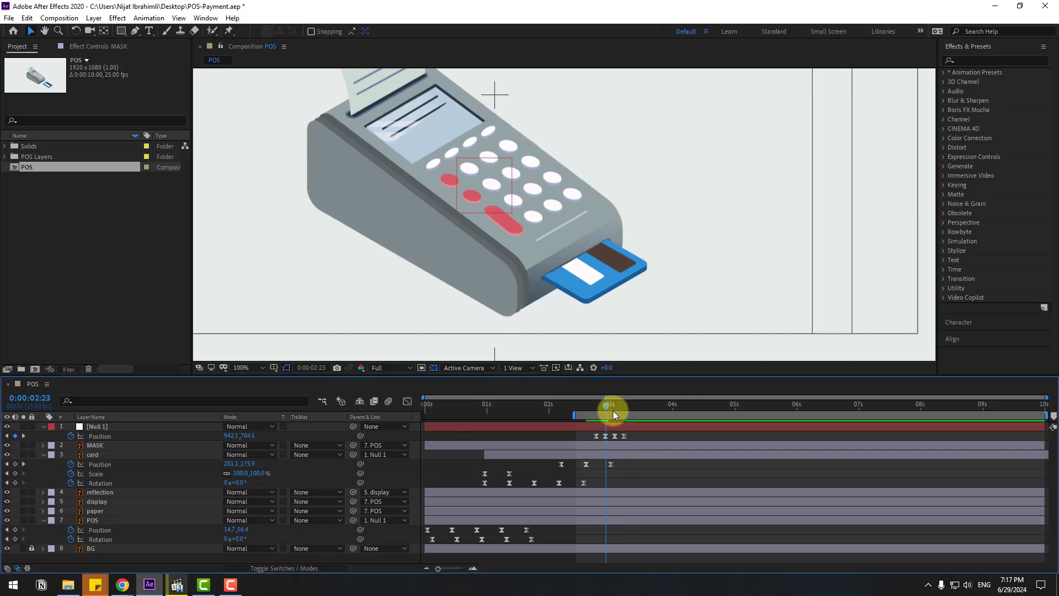
drag(613, 411, 600, 409)
click(109, 447)
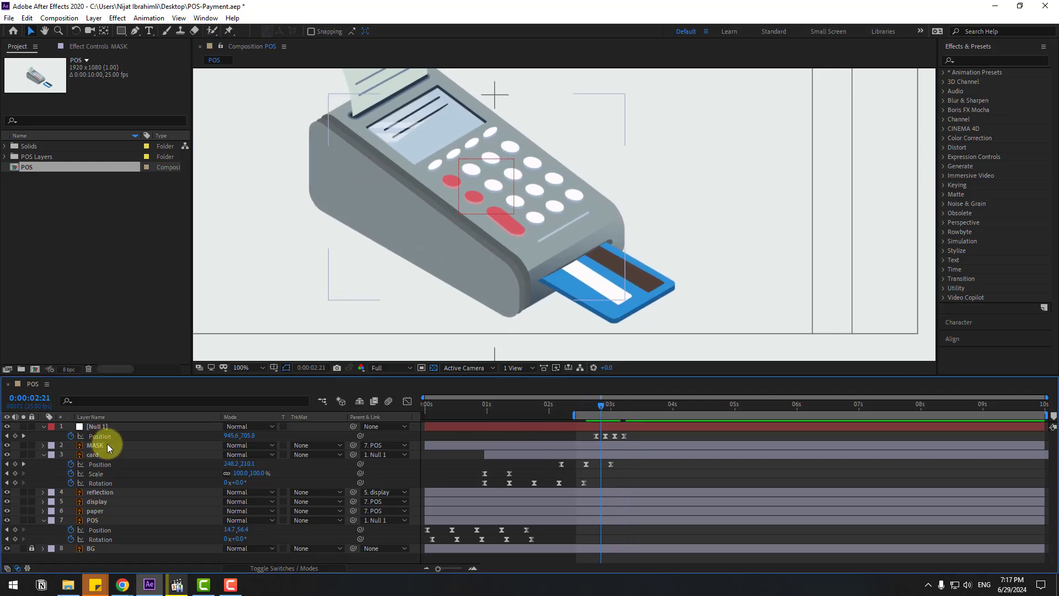
scroll(452, 220, up, 2)
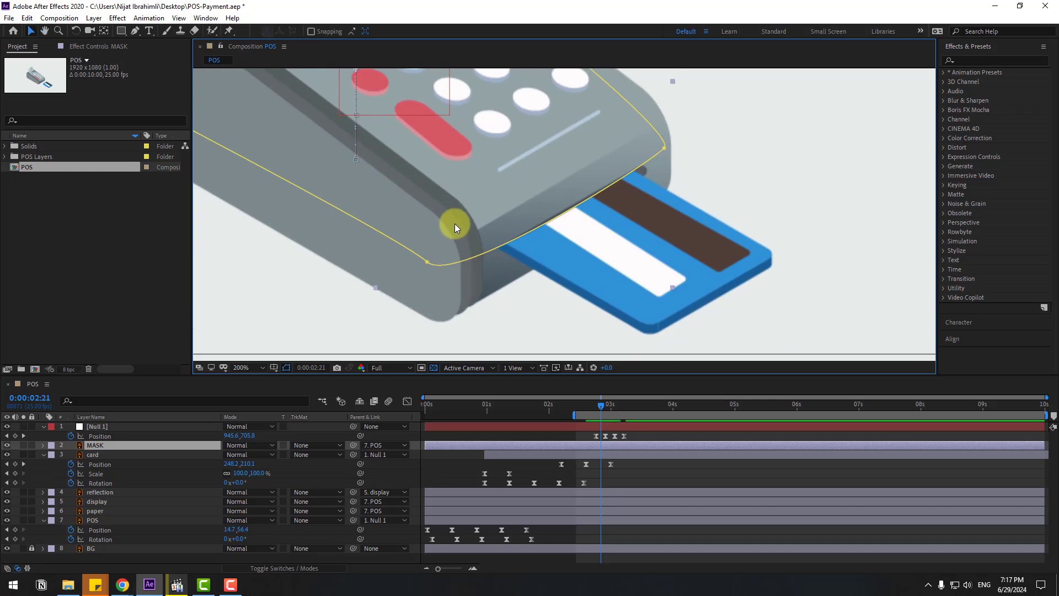
Add vertices along the mask's lower front edge with the Add Vertex Tool, reshape it to follow the card slot, and scrub the card insertion.
click(138, 36)
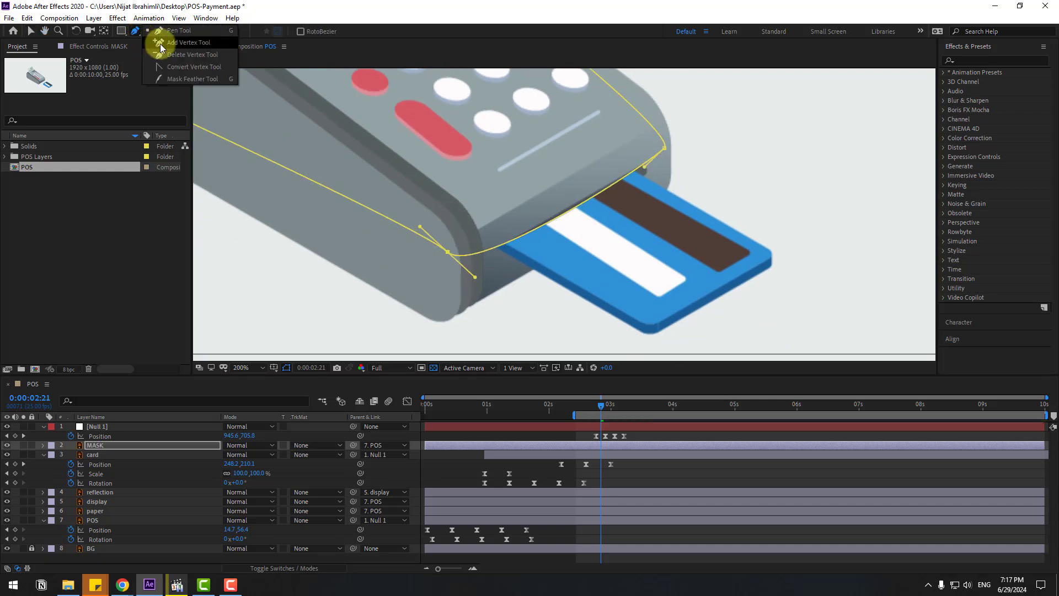
click(193, 44)
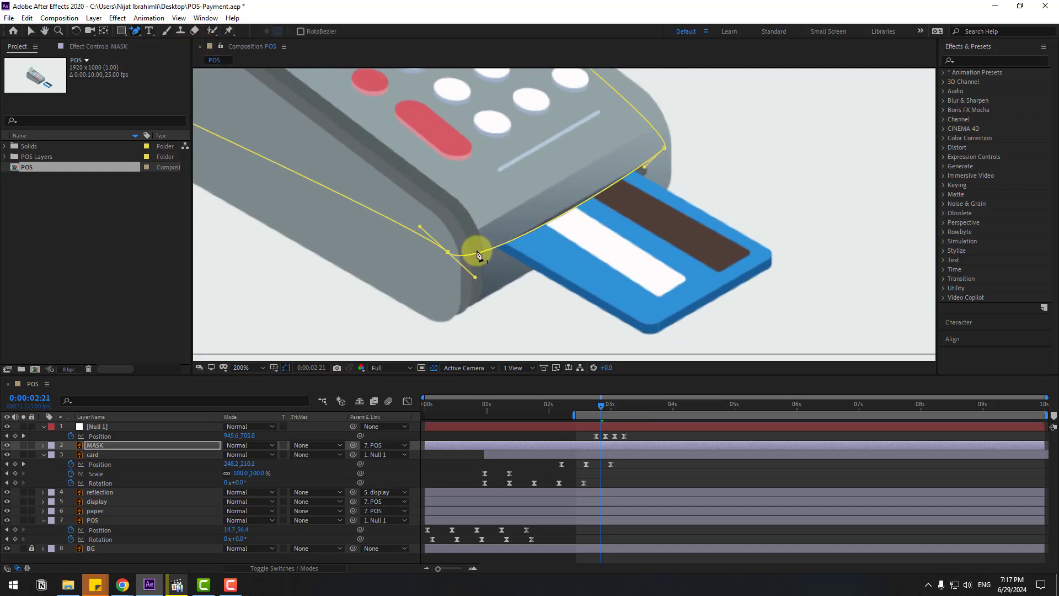
click(470, 255)
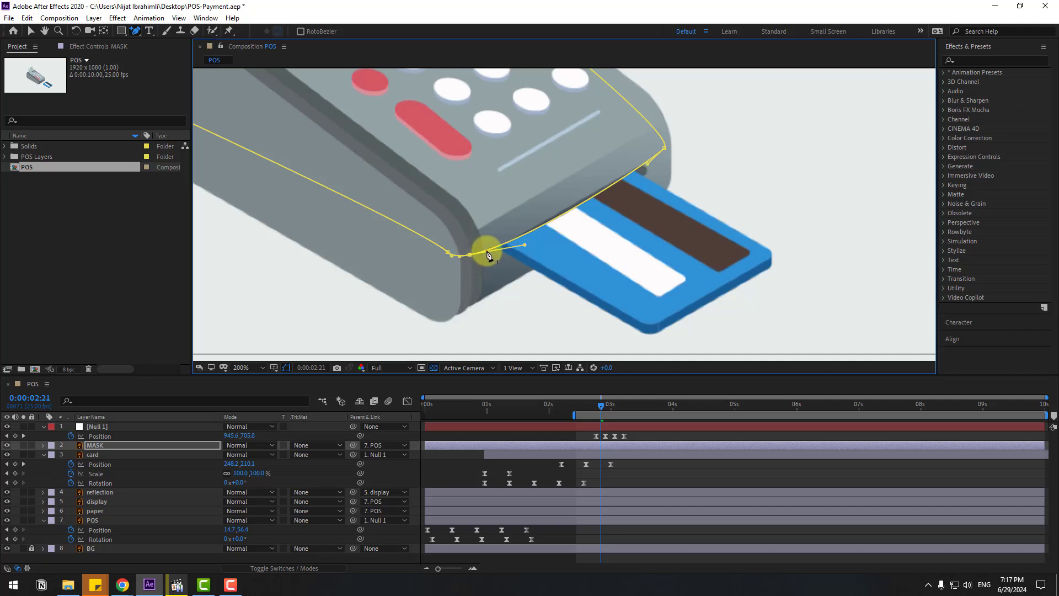
mouse_move(488, 254)
mouse_down()
mouse_move(474, 219)
mouse_move(508, 246)
mouse_move(502, 239)
mouse_up()
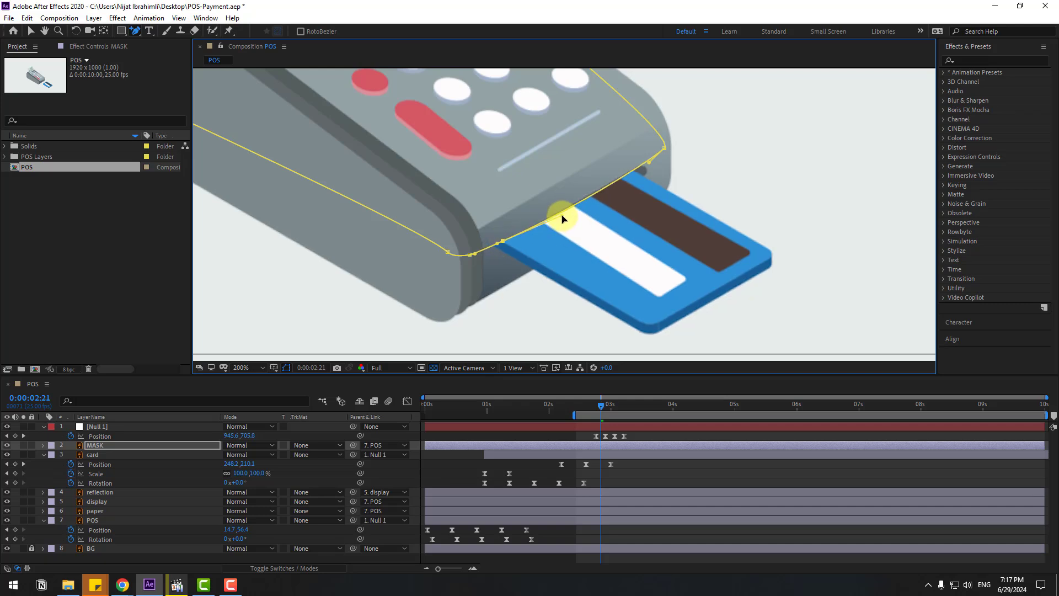
drag(474, 258, 524, 258)
key(v)
key(slash)
drag(594, 404, 605, 402)
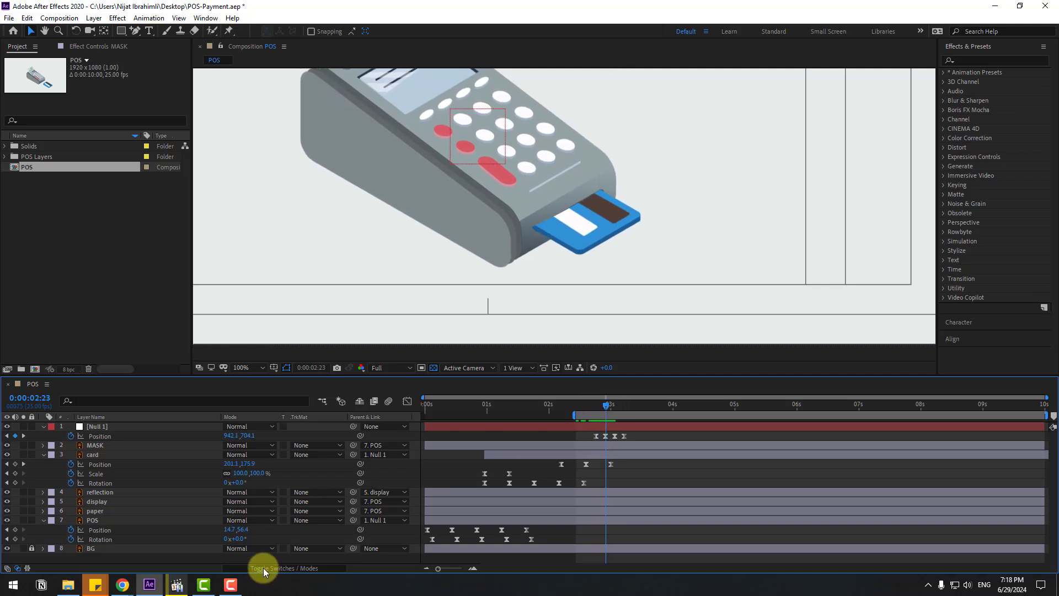
Enable motion blur for the POS and card layers and for the composition.
click(263, 568)
click(89, 521)
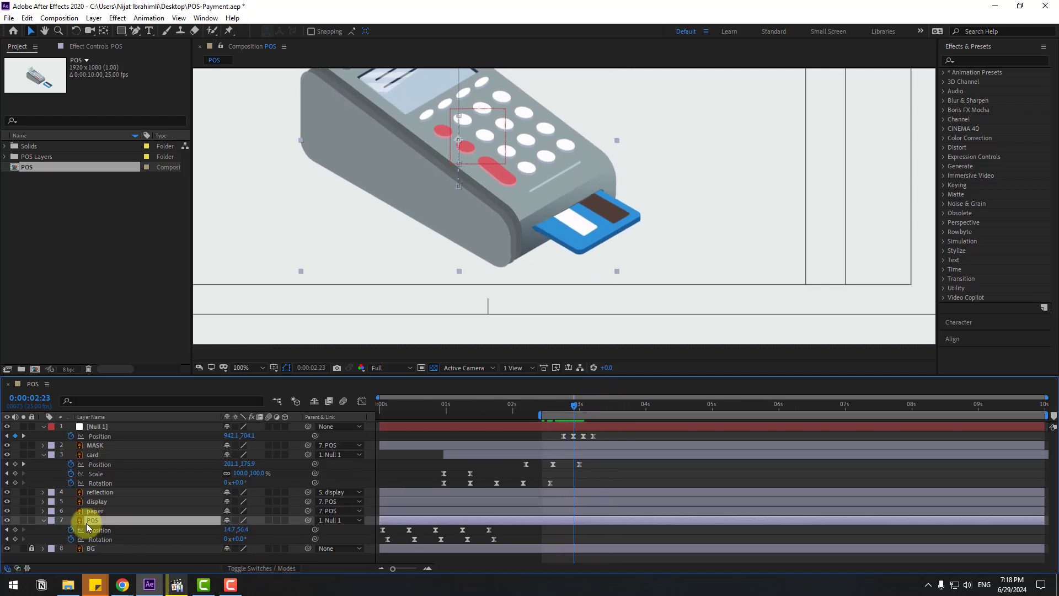
click(267, 520)
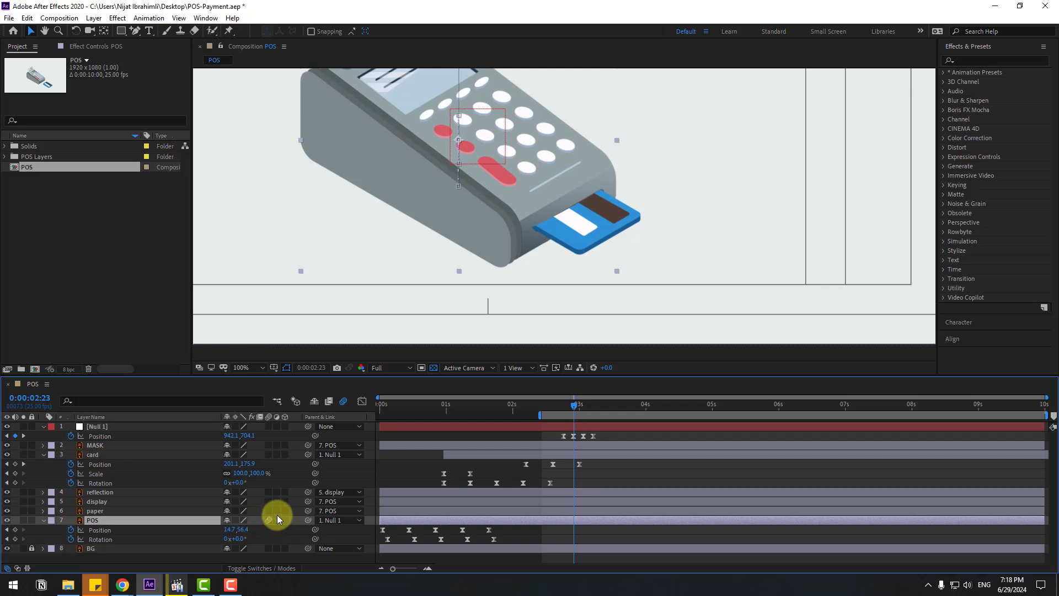
click(91, 455)
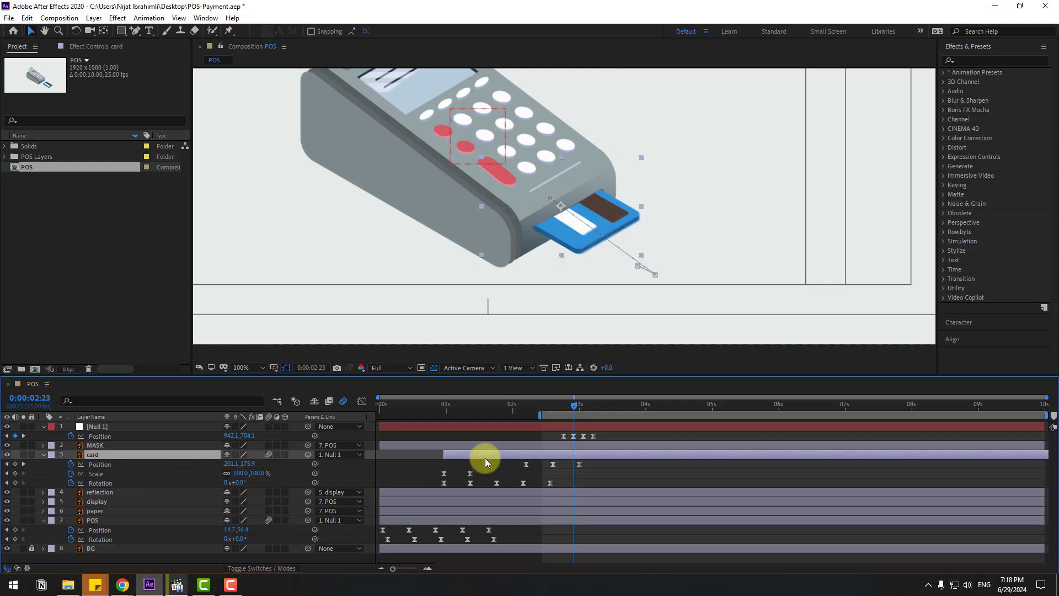
Set the work area from the start to about 0:00:03:12 and preview the whole animation in the full frame.
drag(558, 409, 611, 408)
click(248, 367)
click(257, 392)
key(space)
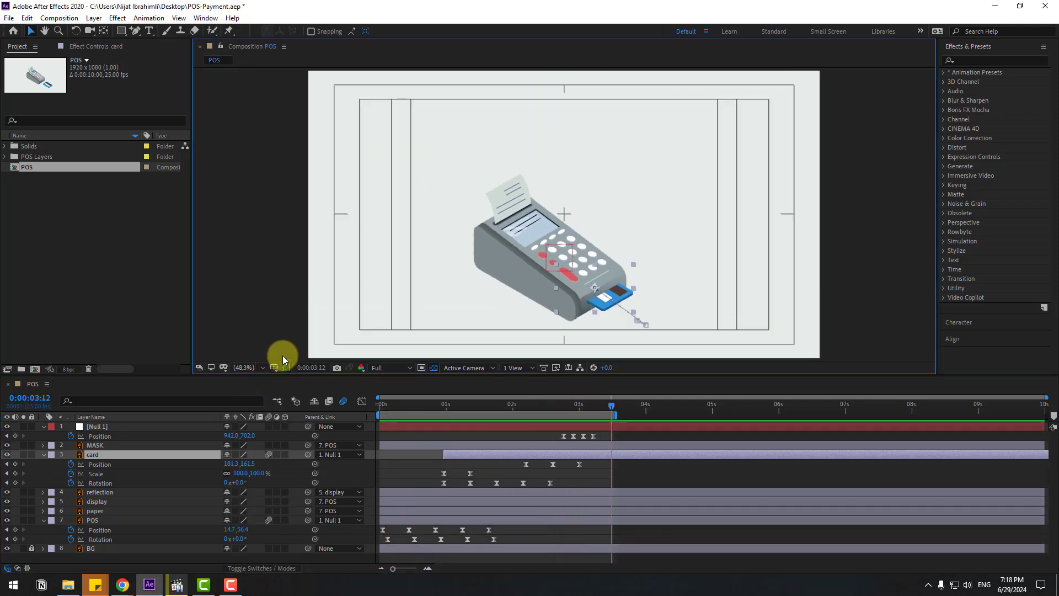
click(286, 367)
key(space)
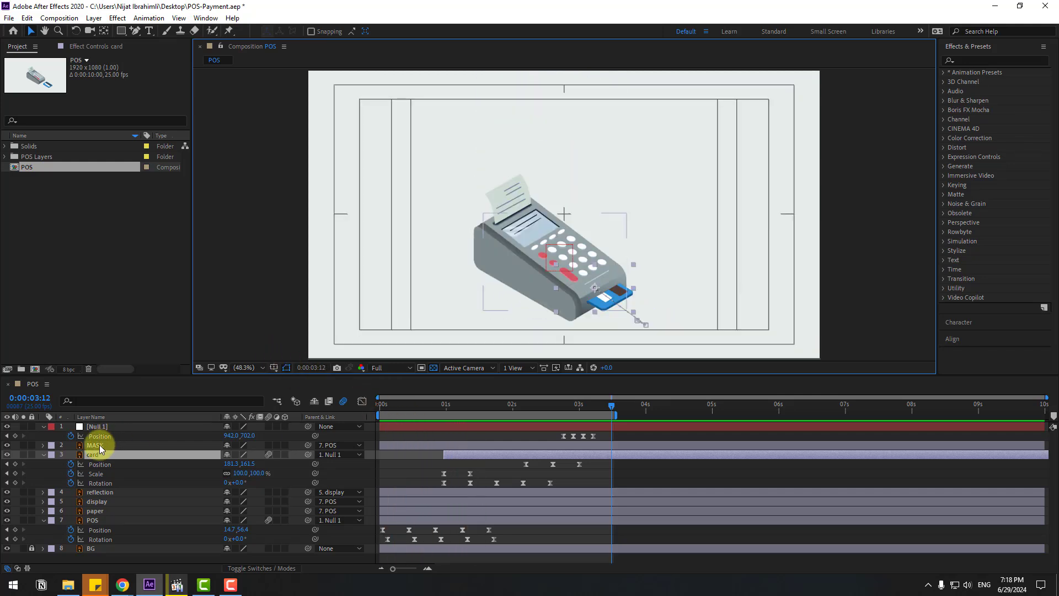
Parent the MASK layer to Null 1 and preview the animation.
click(99, 445)
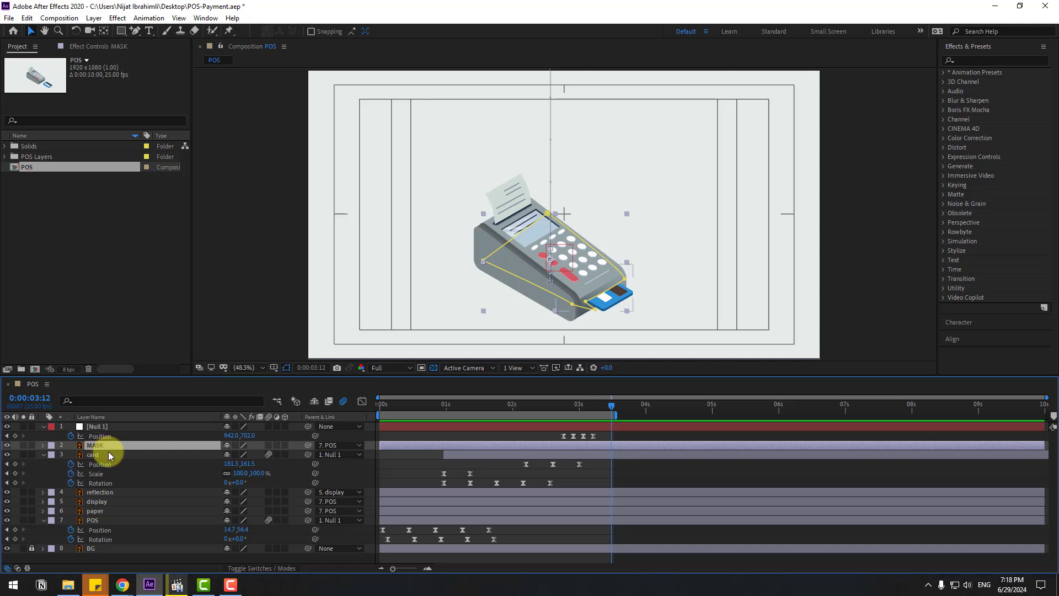
drag(308, 445, 98, 431)
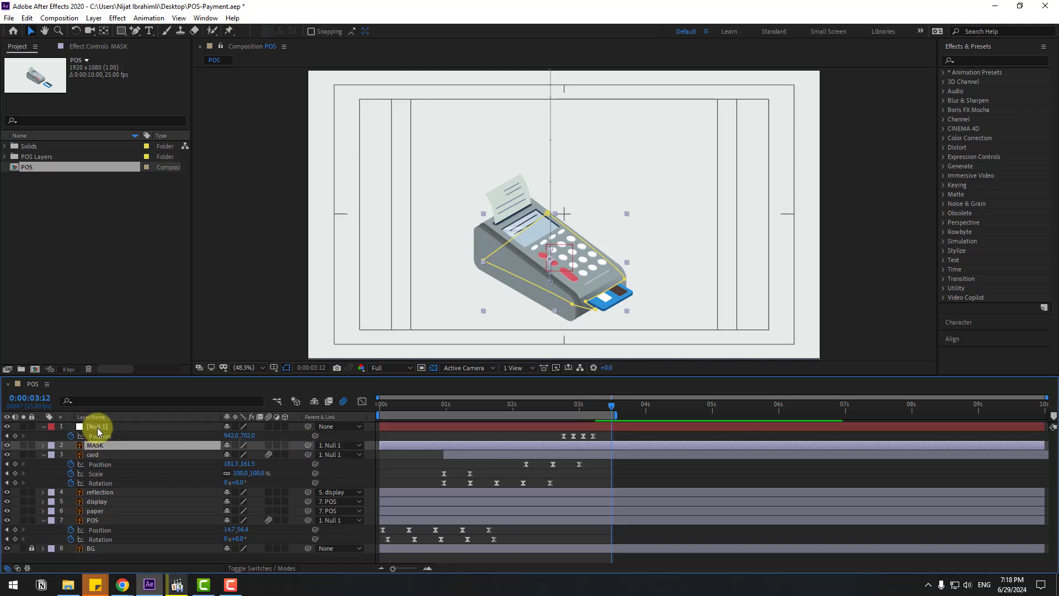
key(space)
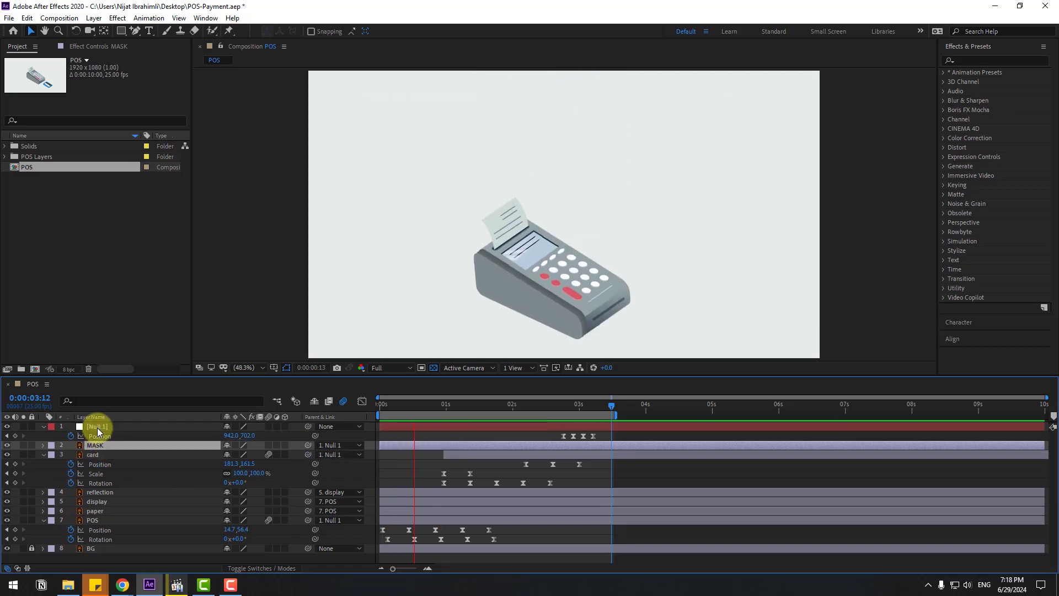
key(space)
key(space)
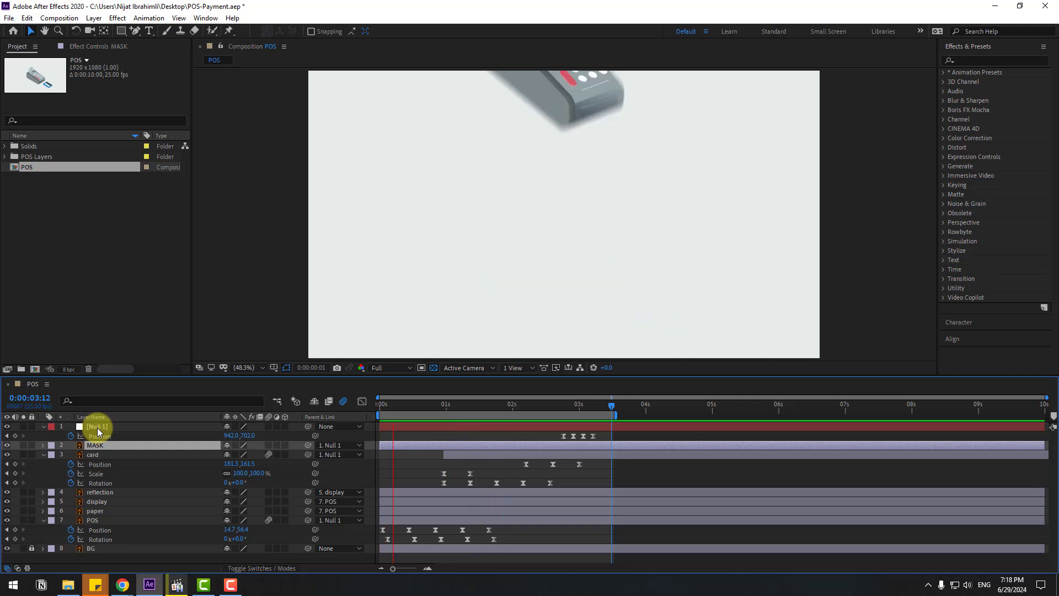
key(space)
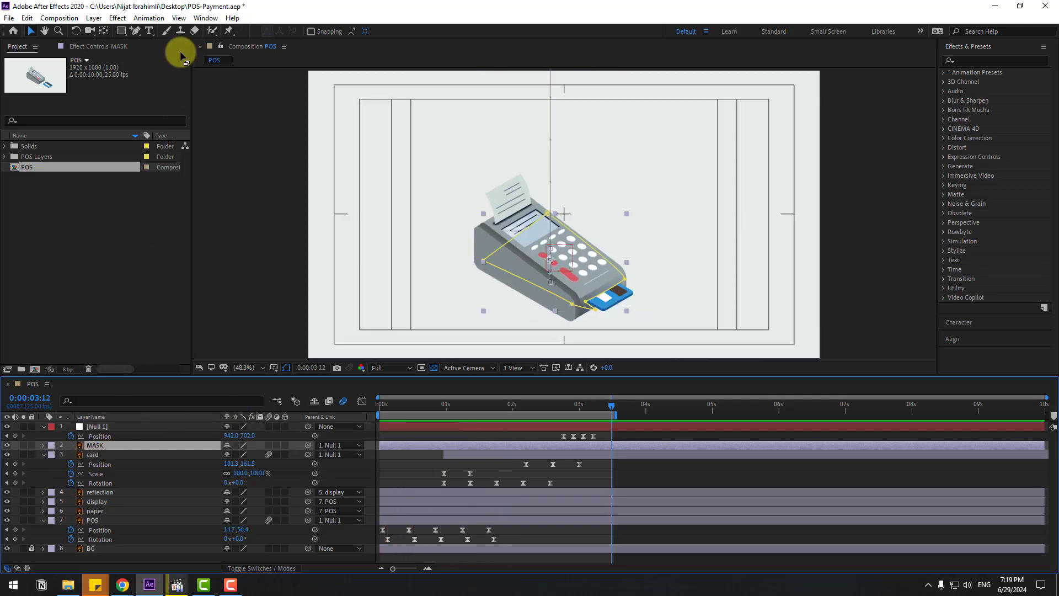
Add the Particle Fireworks precomp from Animation Composer 3's Starter Precomps, Shape Elements group, and close the Animation Composer window.
click(205, 18)
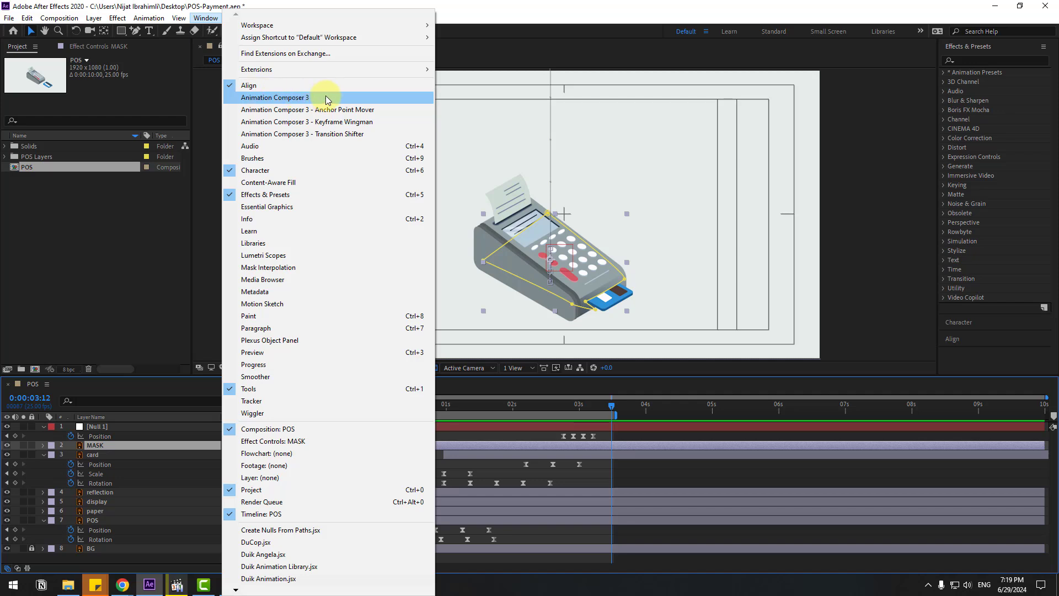
click(304, 99)
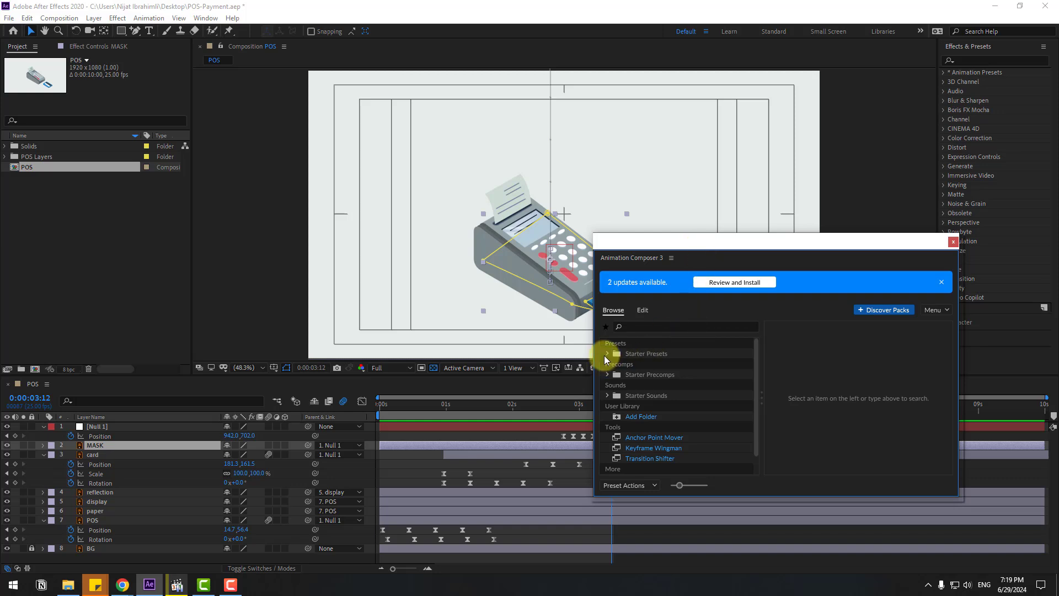
click(607, 373)
scroll(663, 413, down, 1)
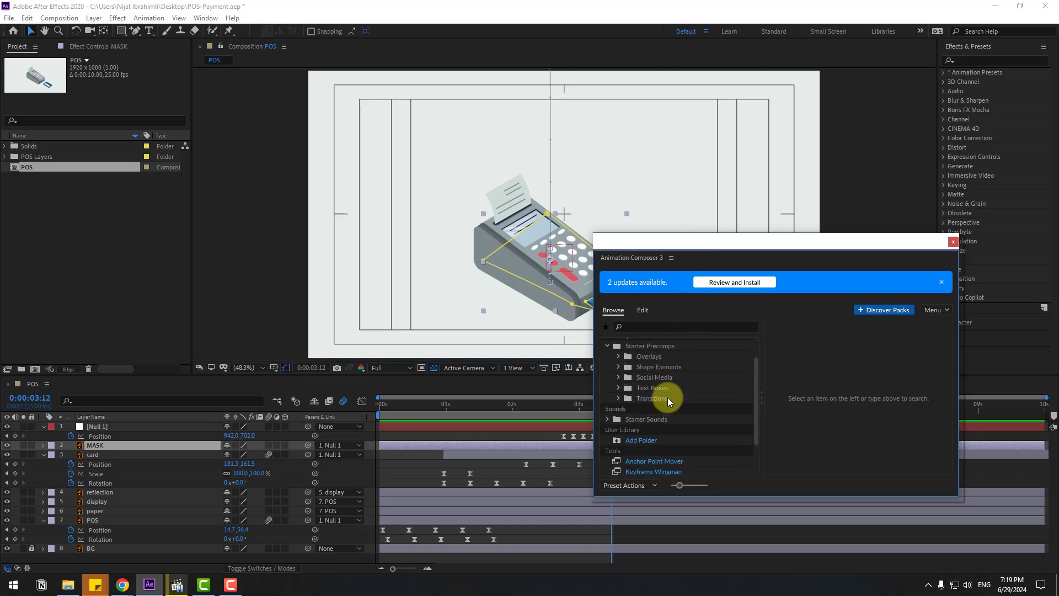
click(663, 368)
scroll(825, 366, down, 5)
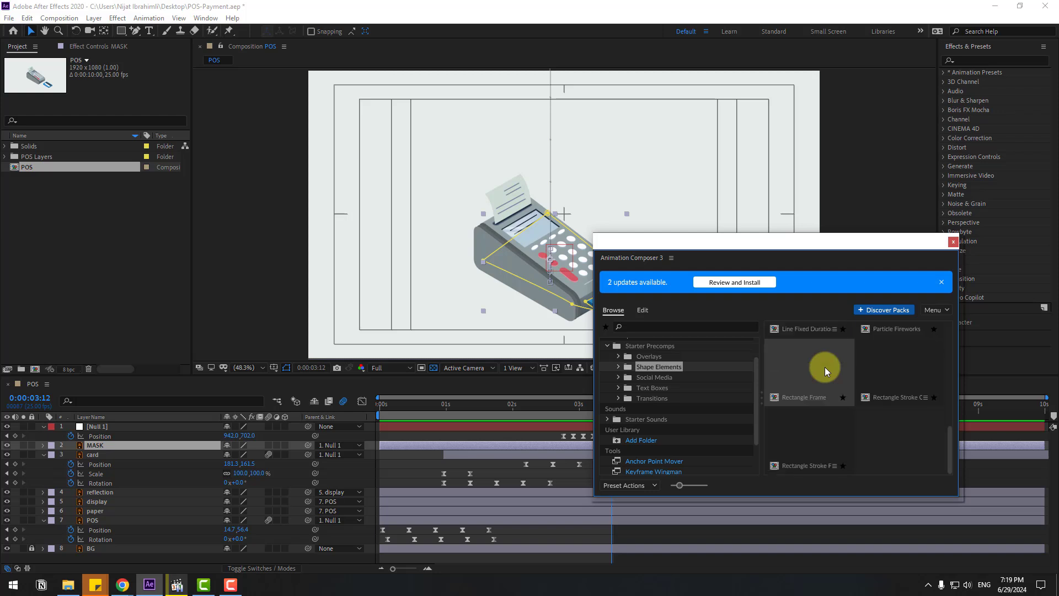
scroll(952, 441, up, 2)
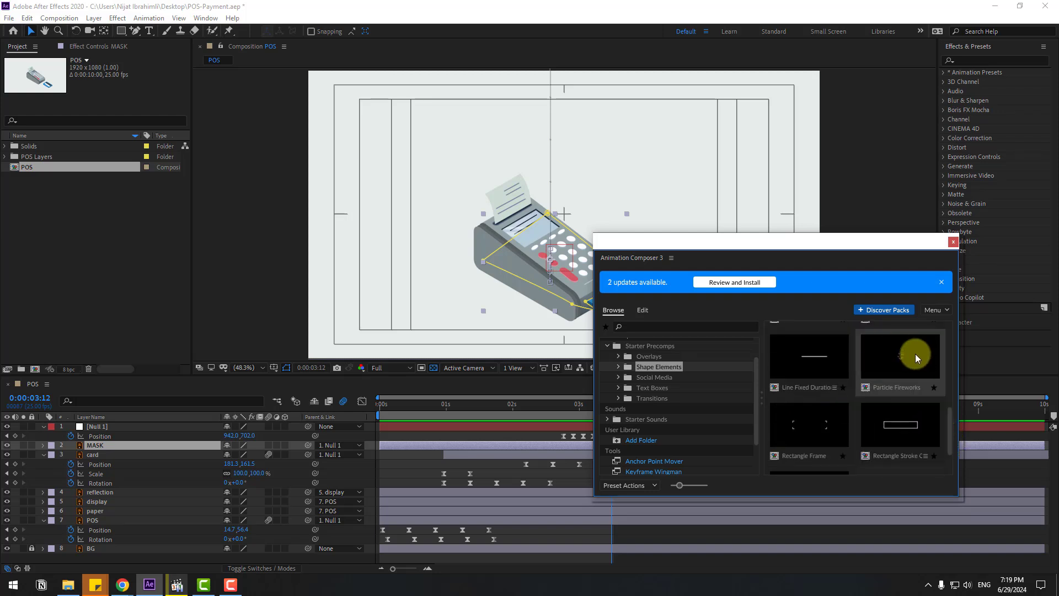
click(906, 356)
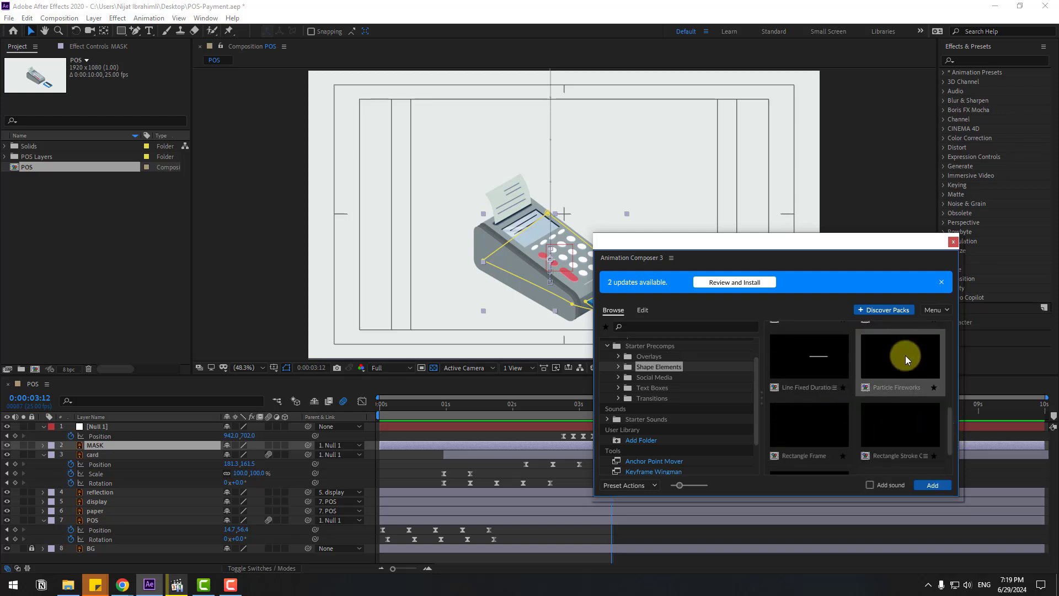
click(926, 484)
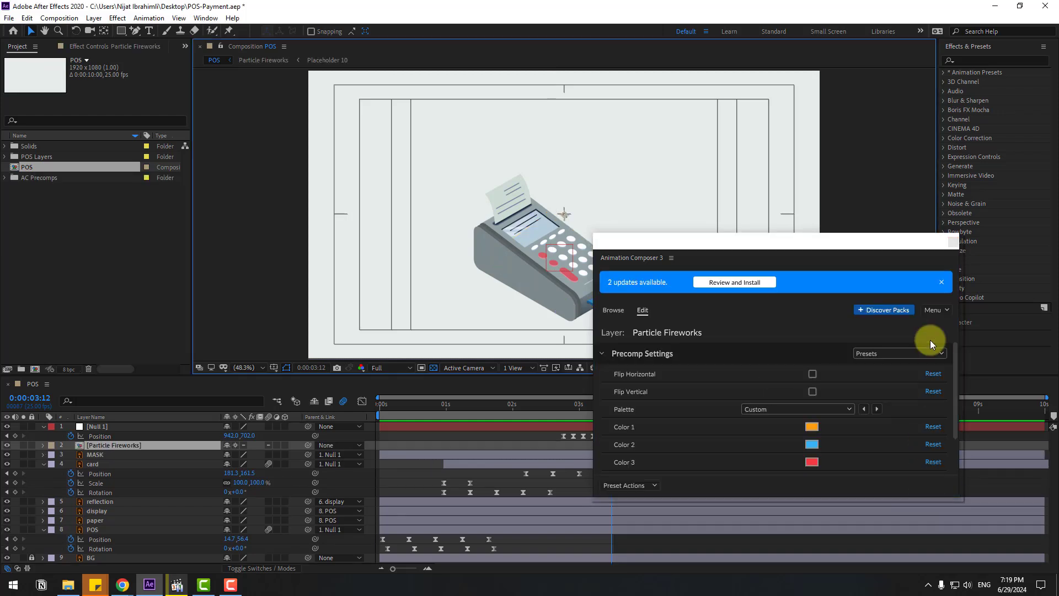
click(953, 242)
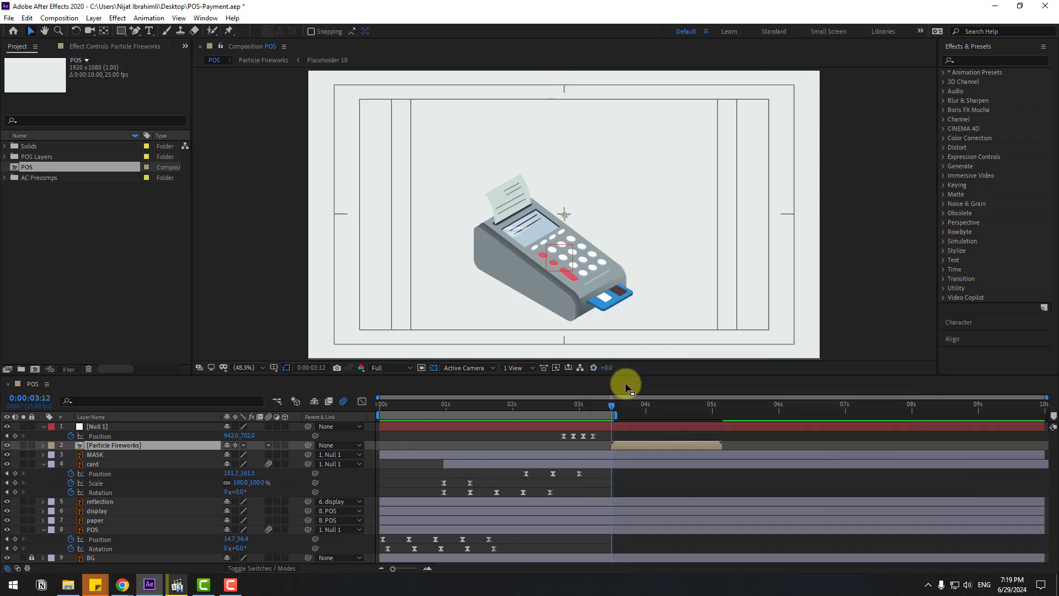
Shift the Particle Fireworks layer earlier to start at about 0:00:00:20, just before the card appears, and place the current time at 0:00:01:04.
drag(631, 444, 587, 445)
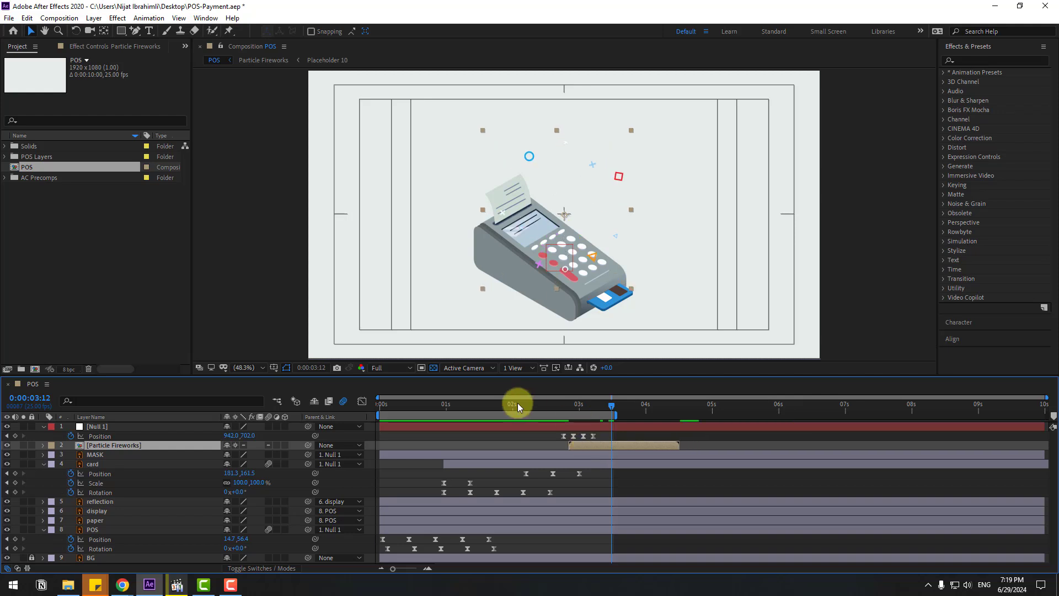
click(521, 406)
drag(544, 410, 457, 408)
drag(611, 446, 468, 445)
Move the Particle Fireworks layer onto the card beside the terminal and scale it down to a small burst centered on the card.
drag(554, 227, 648, 326)
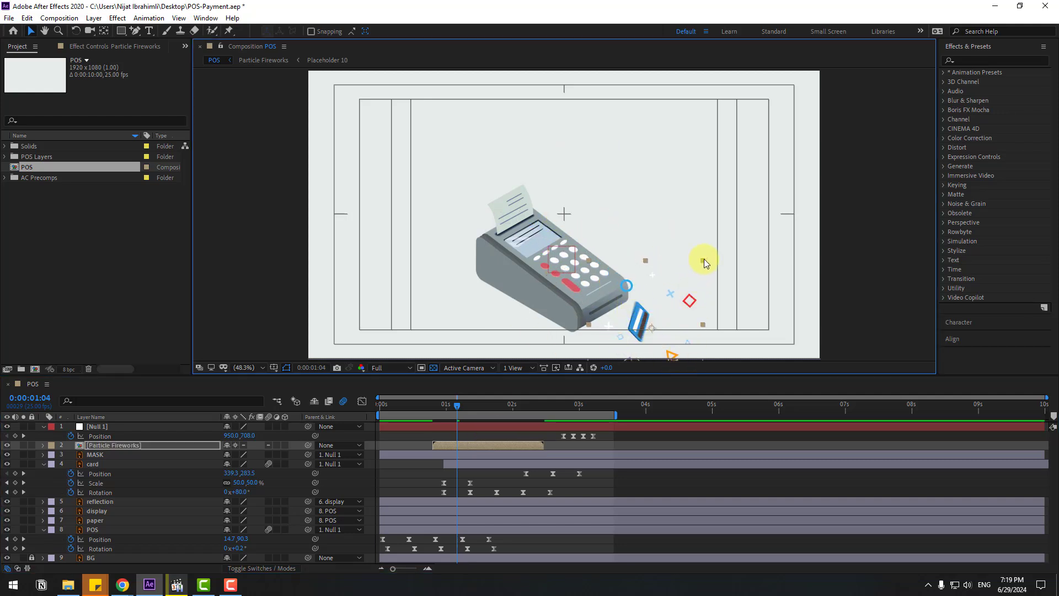
drag(704, 260, 677, 290)
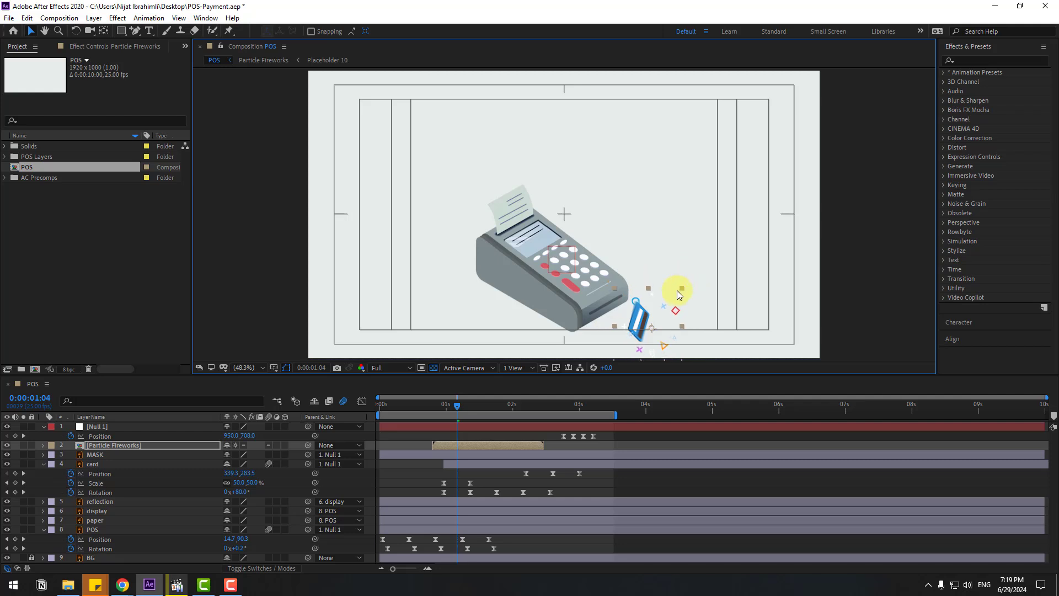
drag(658, 325, 648, 321)
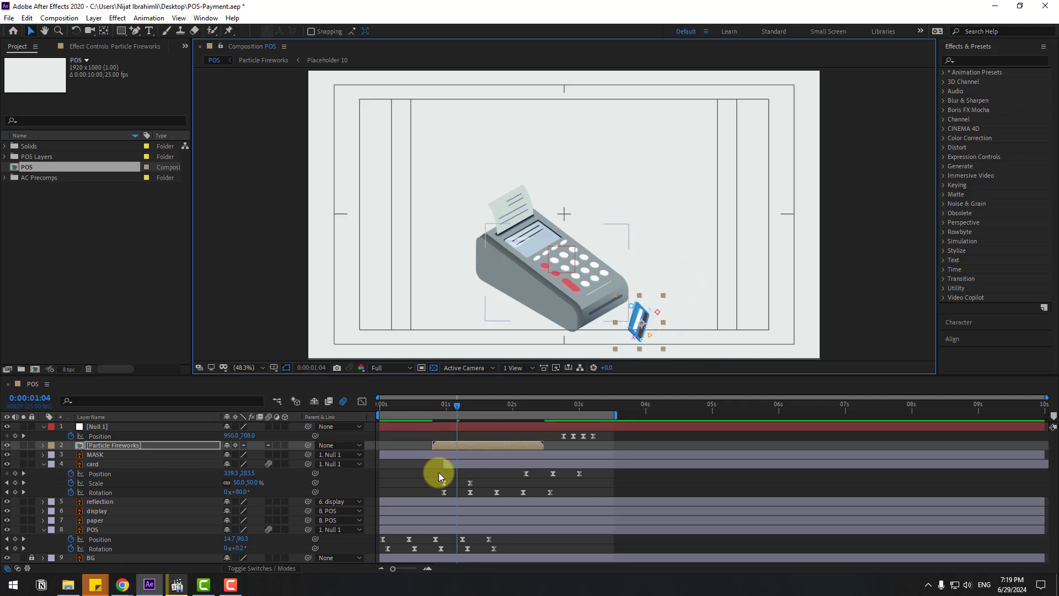
Shift the Particle Fireworks layer later to start at 0:00:01:02 and preview the burst against the card's appearance.
drag(445, 446, 464, 445)
mouse_move(438, 405)
mouse_down()
mouse_move(503, 404)
mouse_move(451, 404)
mouse_up()
key(space)
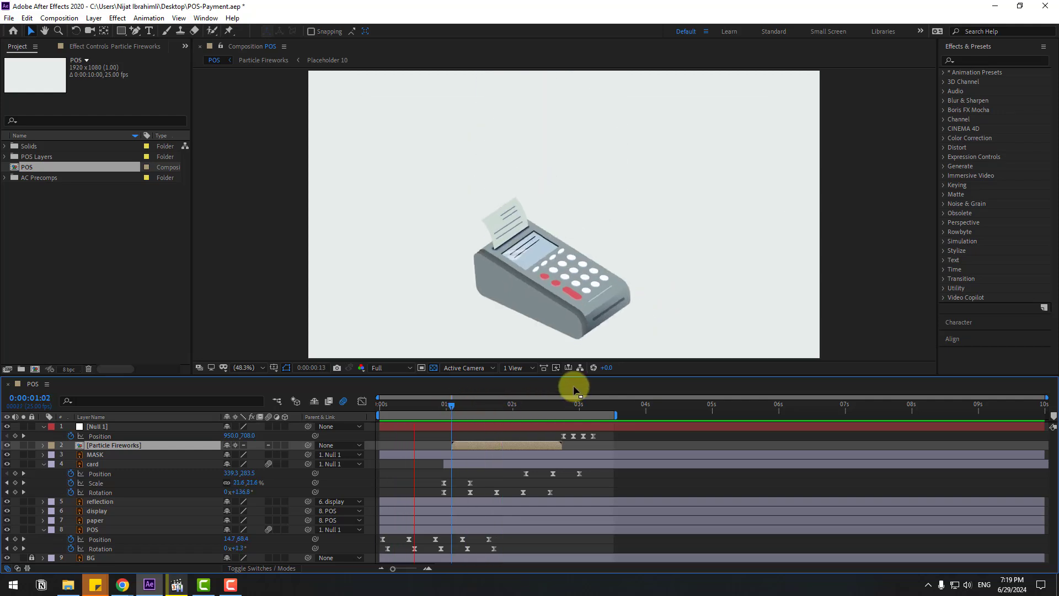
key(space)
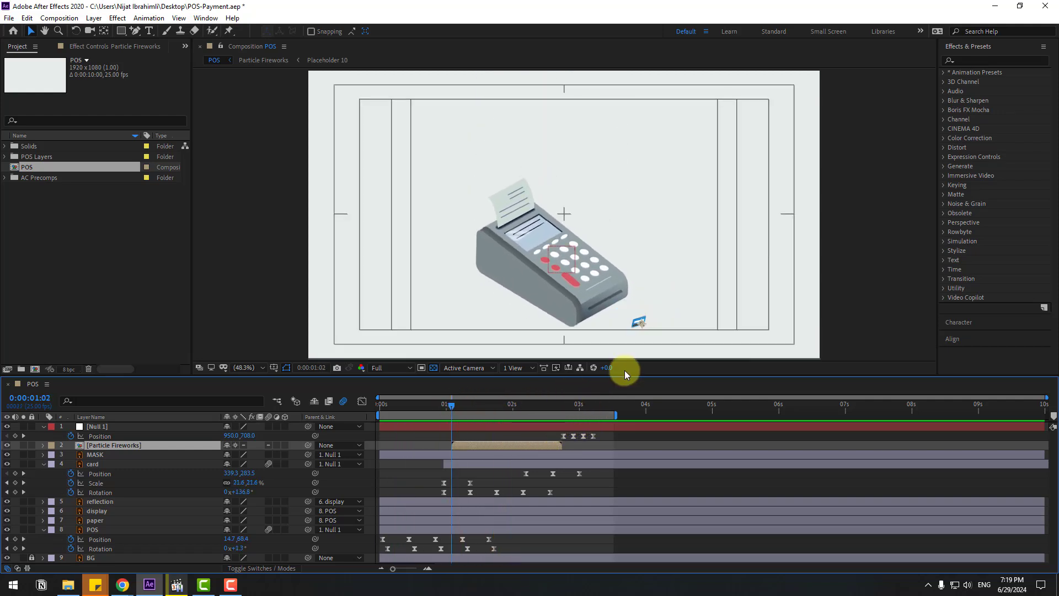
drag(470, 405, 475, 405)
click(666, 301)
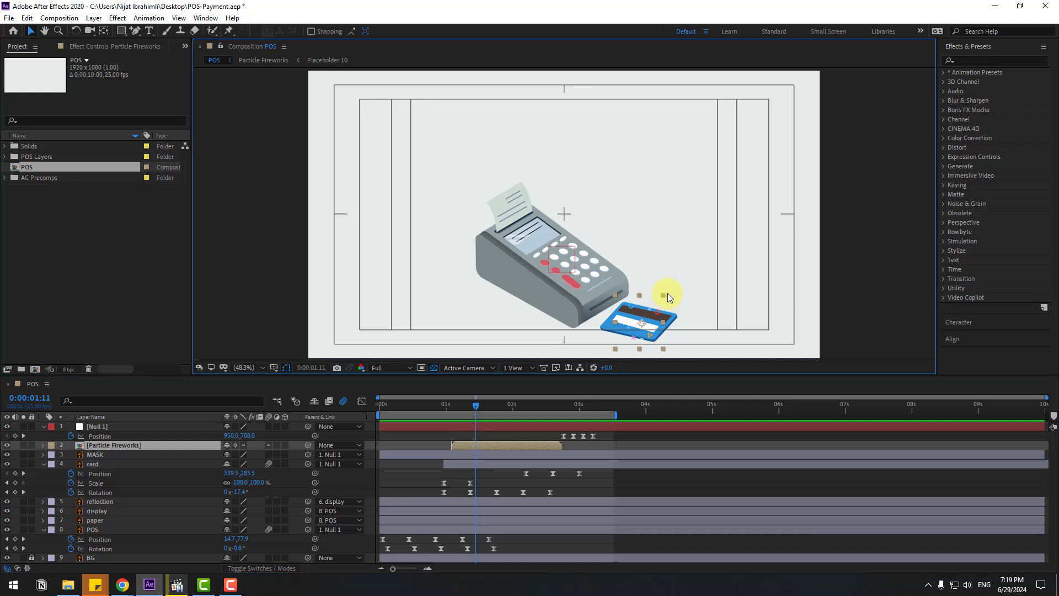
key(space)
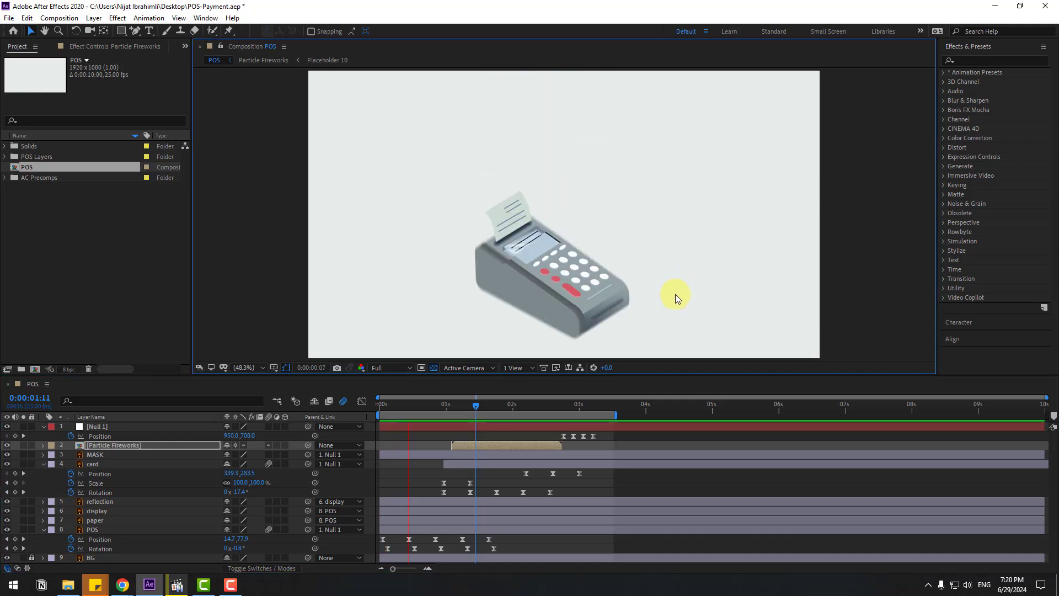
key(space)
key(space)
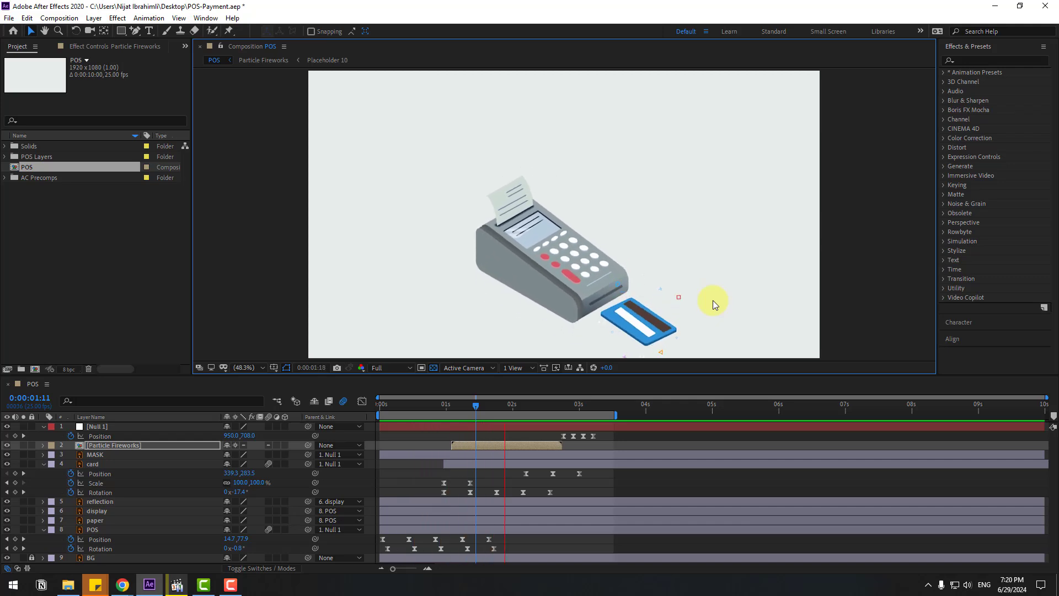
Extend the work area end past 5 seconds and move the reflection and display layers directly above the MASK layer.
drag(561, 406, 592, 413)
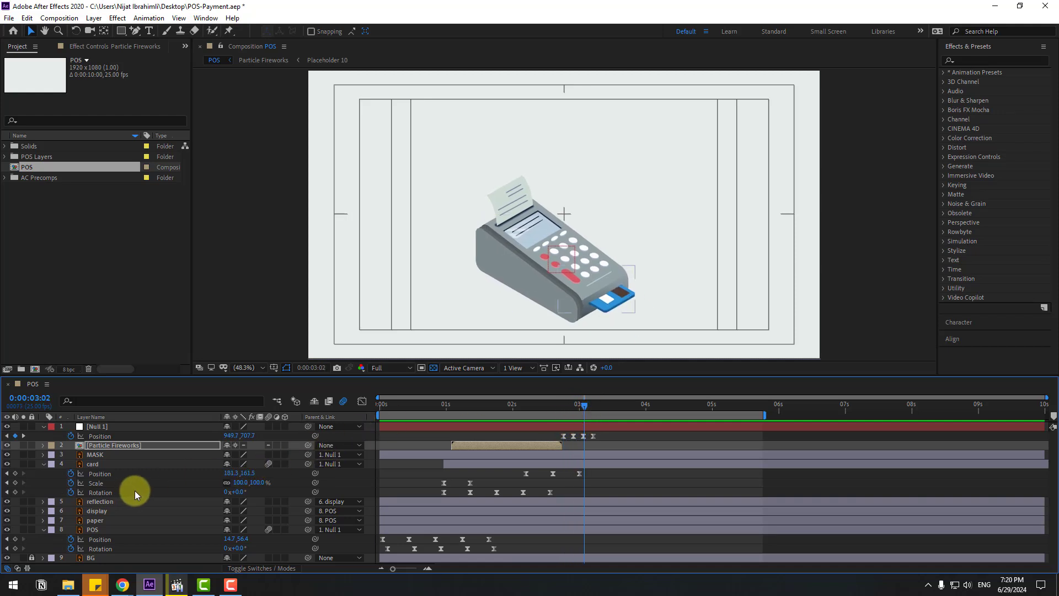
click(103, 501)
shift+click(101, 513)
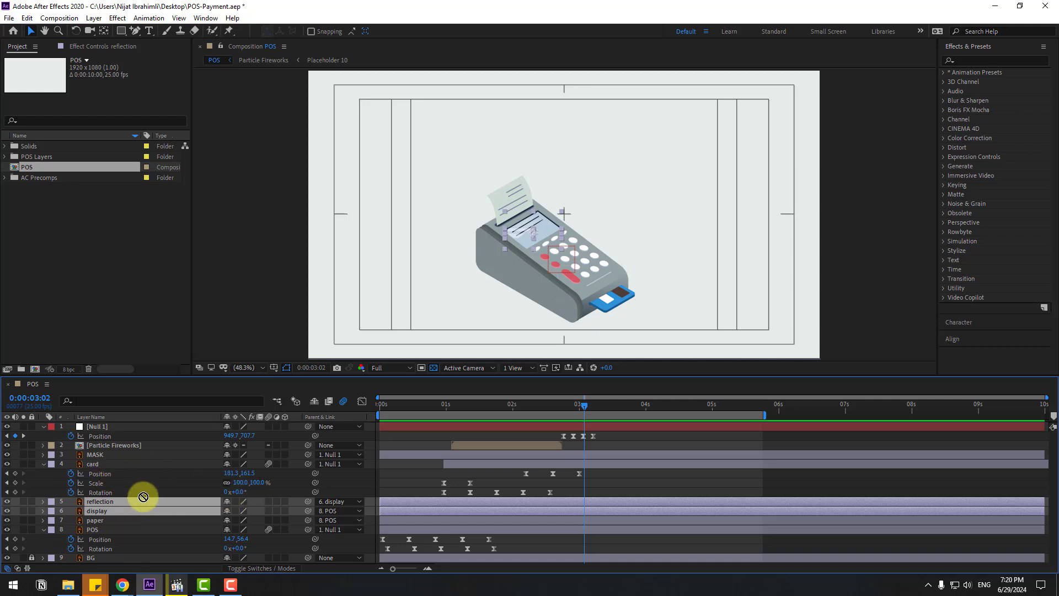
drag(143, 497, 170, 449)
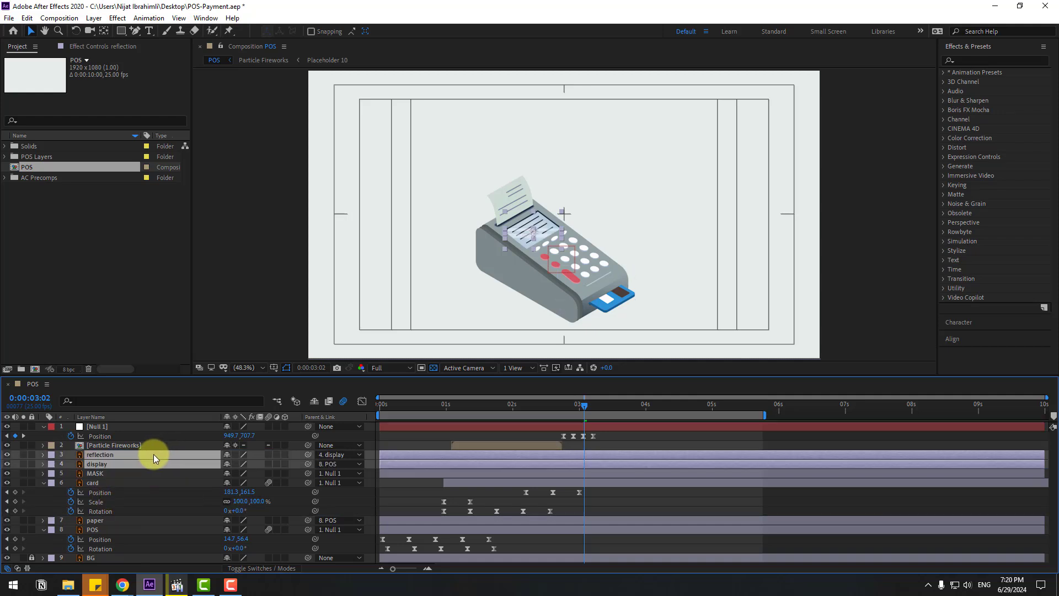
Make the paper layer start at 0:00:02:24.
click(512, 202)
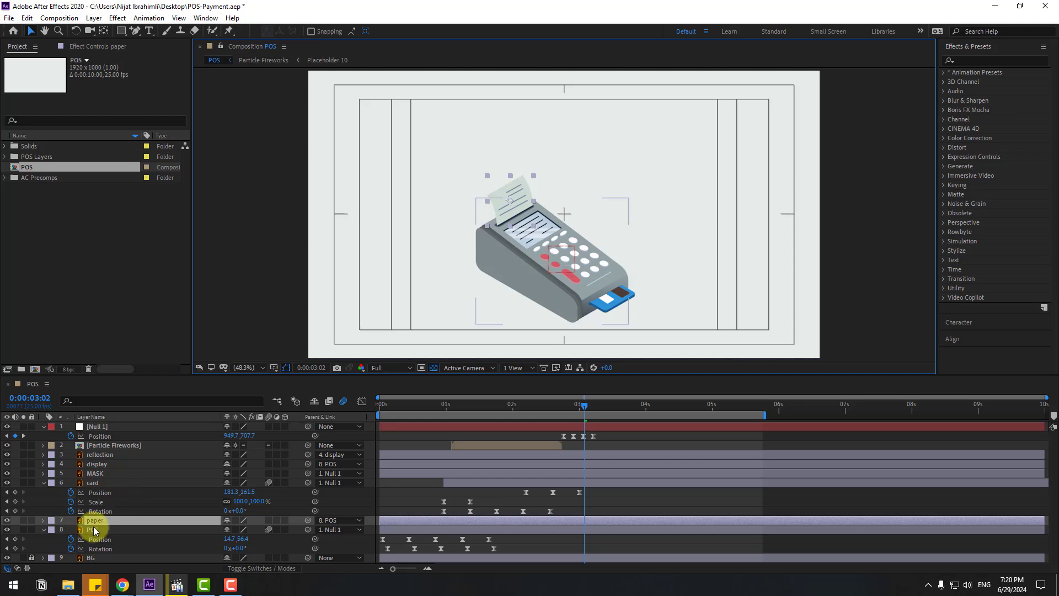
drag(442, 489, 443, 483)
drag(580, 405, 576, 405)
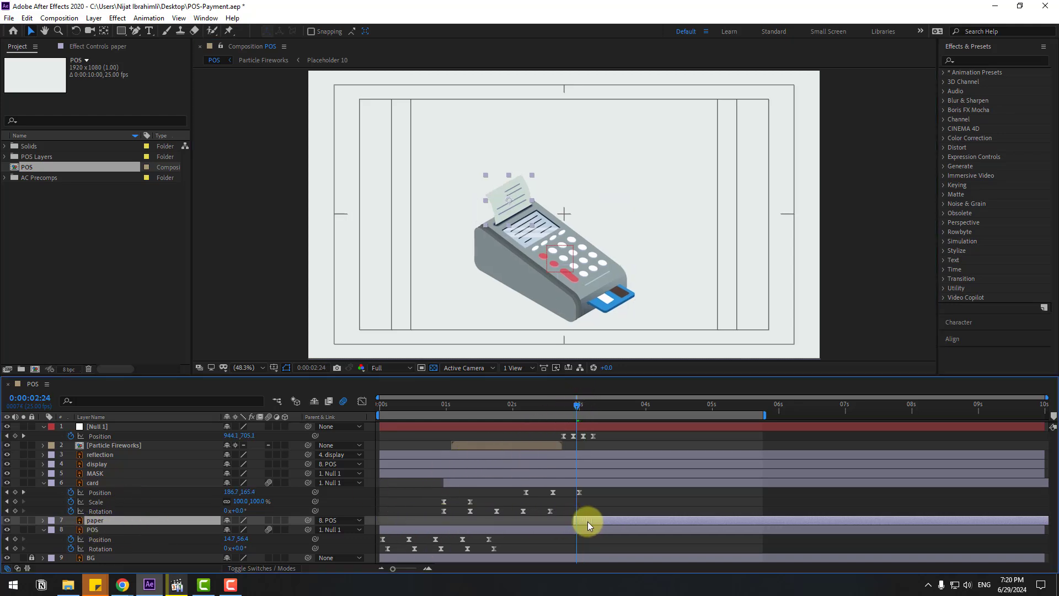
Lower the receipt paper over the display to position 176.3, 131.2 and set its first Position keyframe at 0:00:02:24.
key(p)
scroll(512, 246, up, 5)
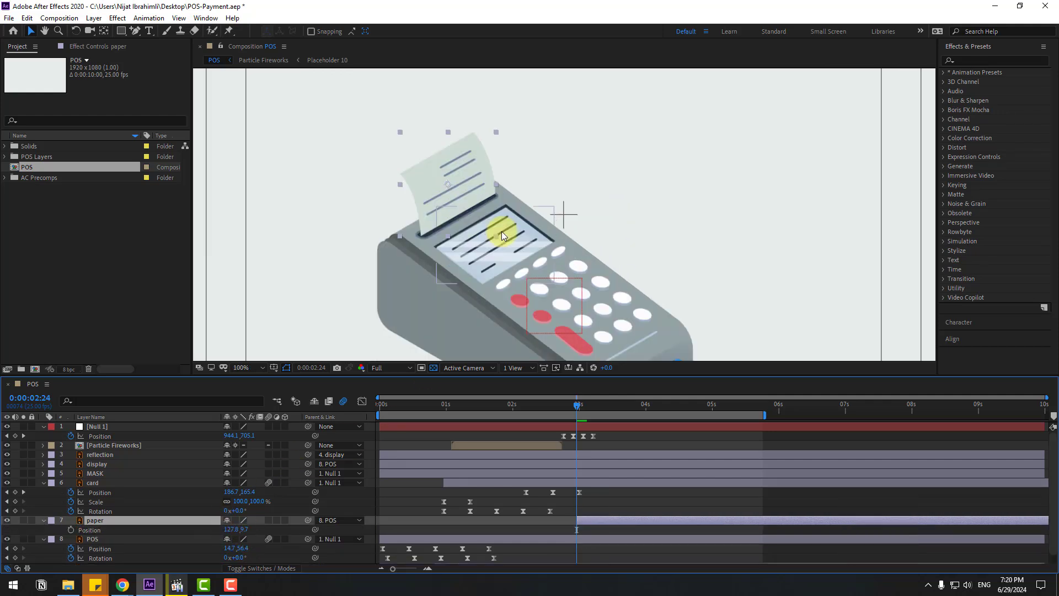
drag(532, 160, 588, 284)
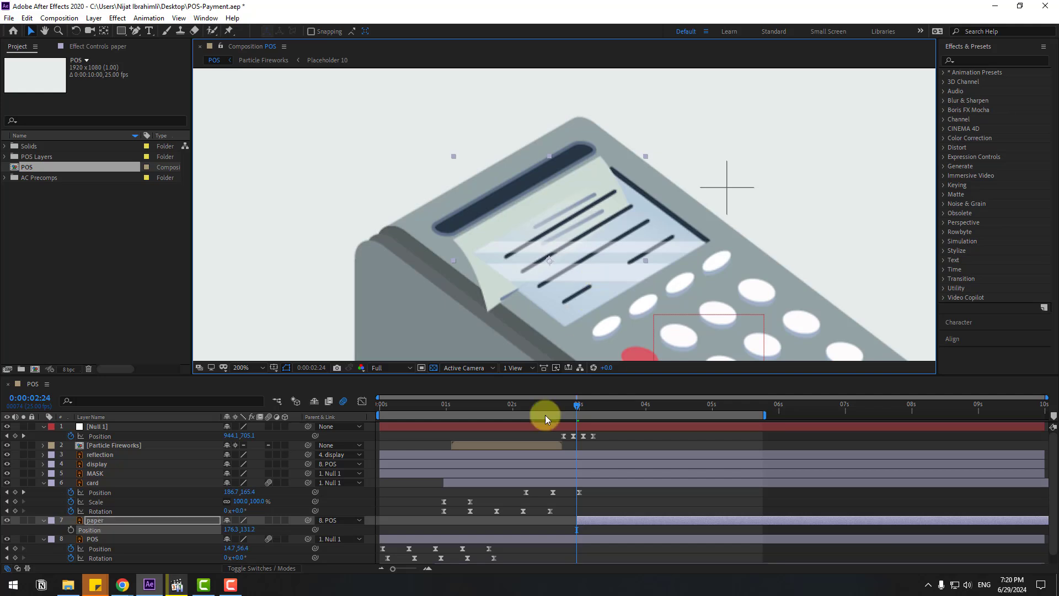
scroll(484, 442, down, 1)
click(70, 521)
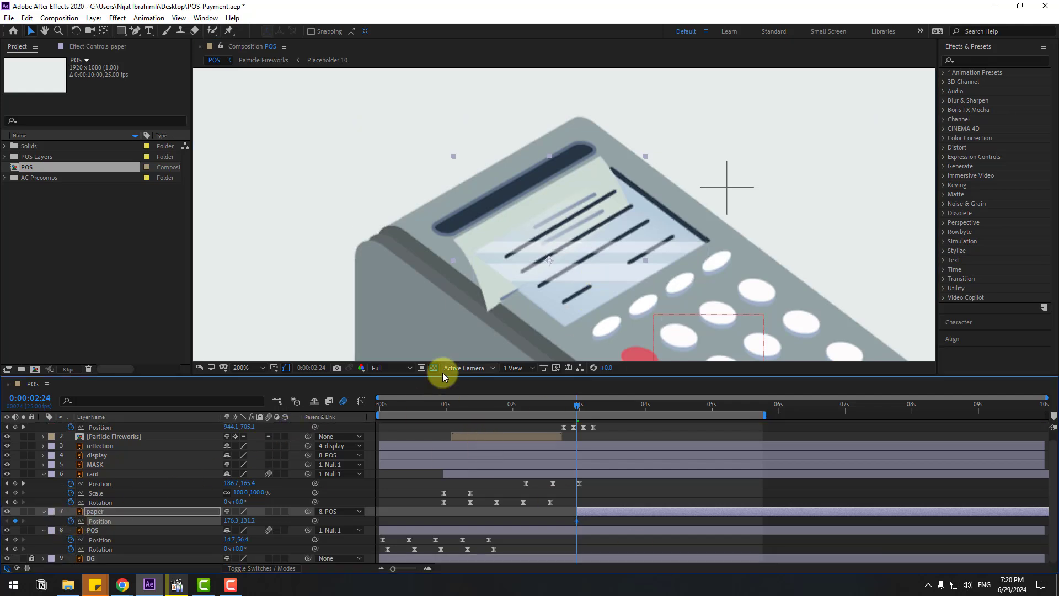
Keyframe the paper's position at 155.0, 90.2 at 0:00:03:05 and start the work area just before 3 seconds.
key(space)
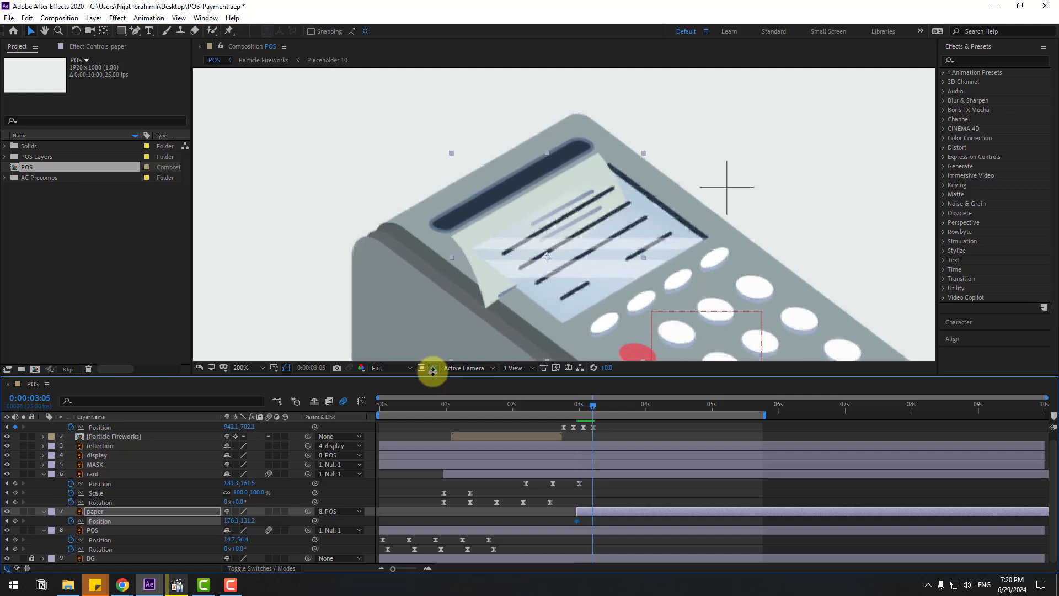
drag(248, 520, 225, 521)
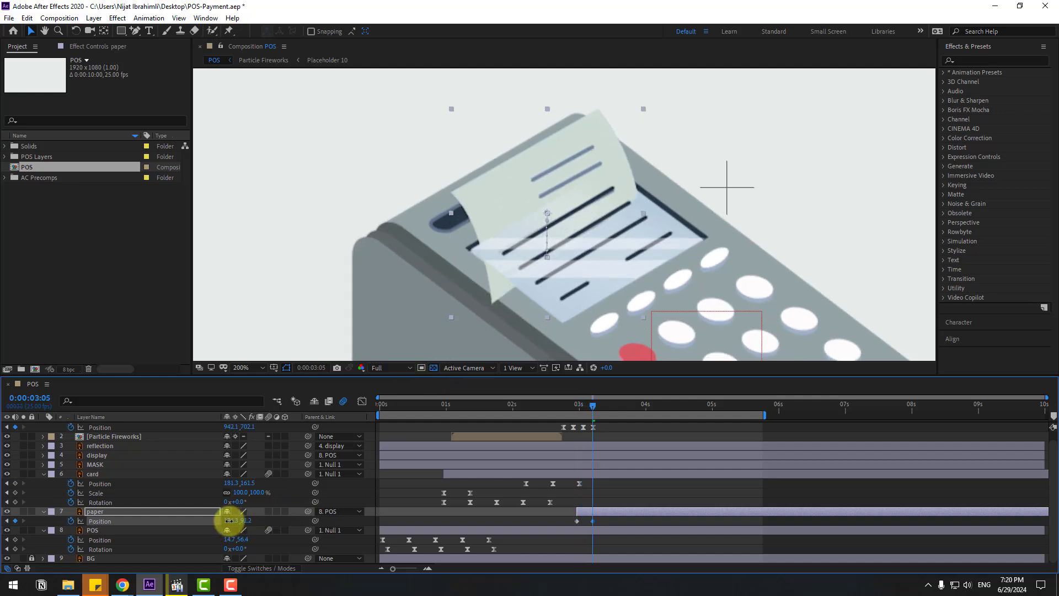
drag(524, 191, 494, 190)
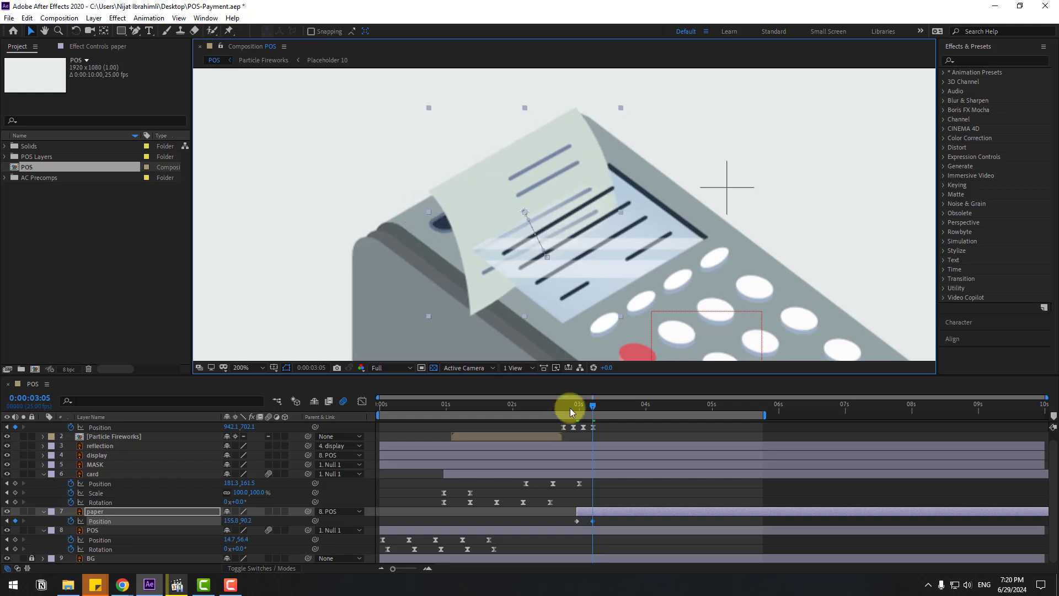
drag(570, 408, 593, 406)
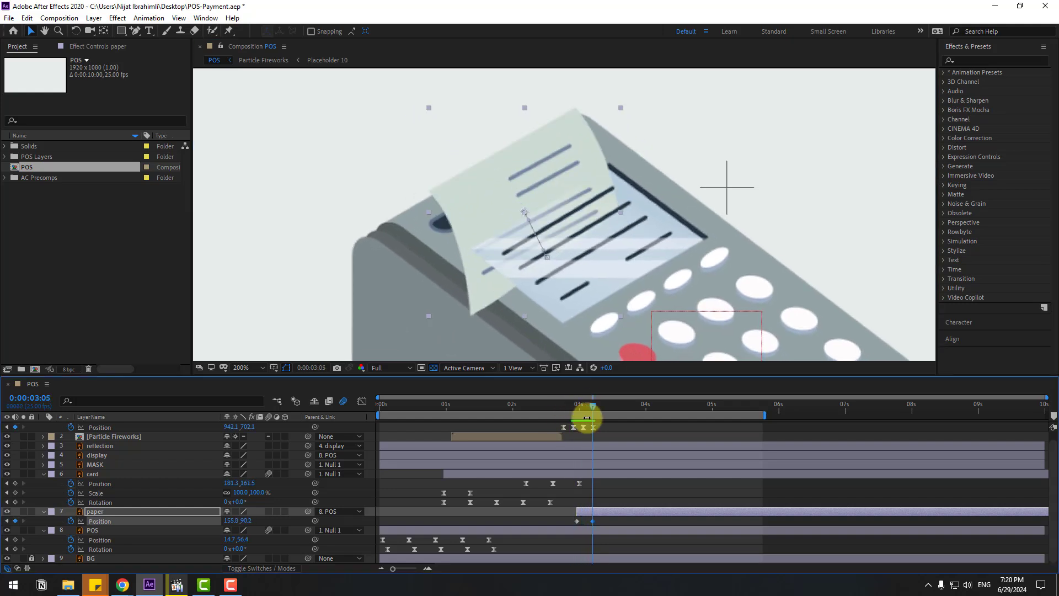
drag(375, 415, 570, 416)
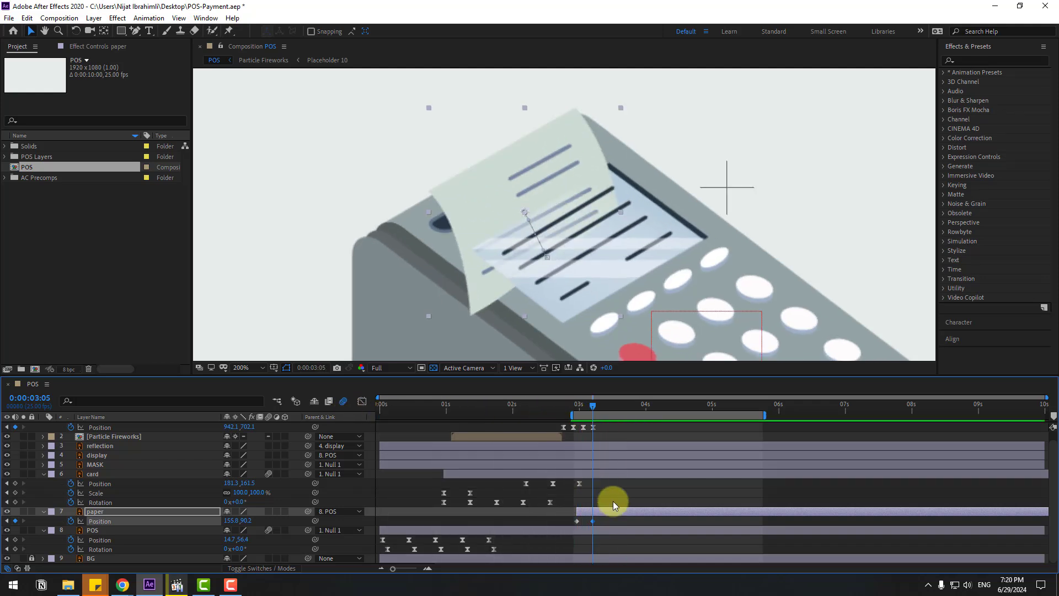
Add a hold Position keyframe for the paper at 0:00:03:06, and raise it to 134.0, 60.2 at 0:00:03:12.
click(15, 520)
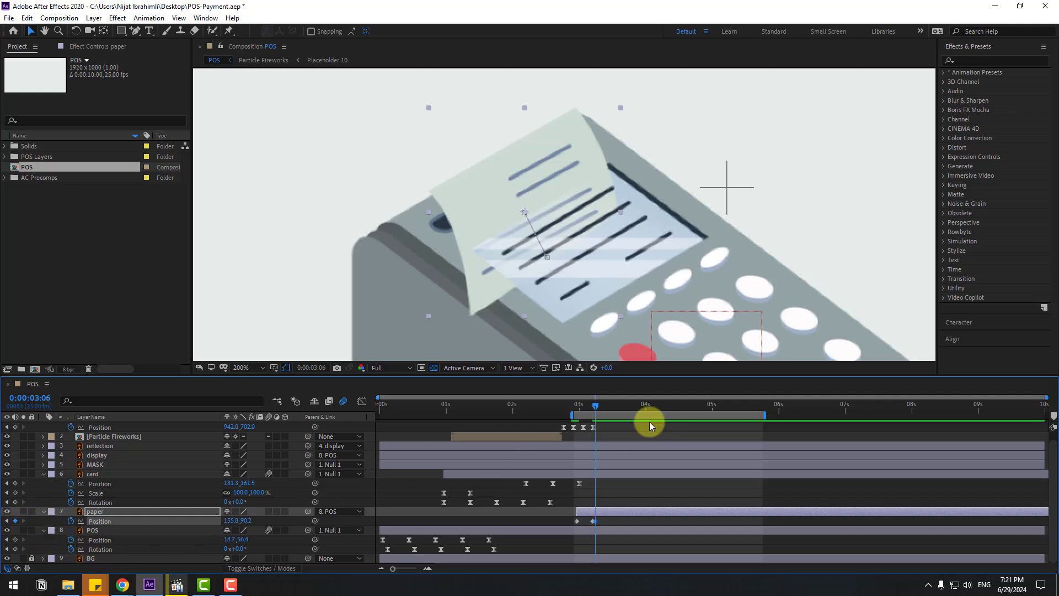
key(Page_Down)
key(Page_Down)
key(Page_Down)
key(Page_Down)
key(Page_Down)
key(Page_Down)
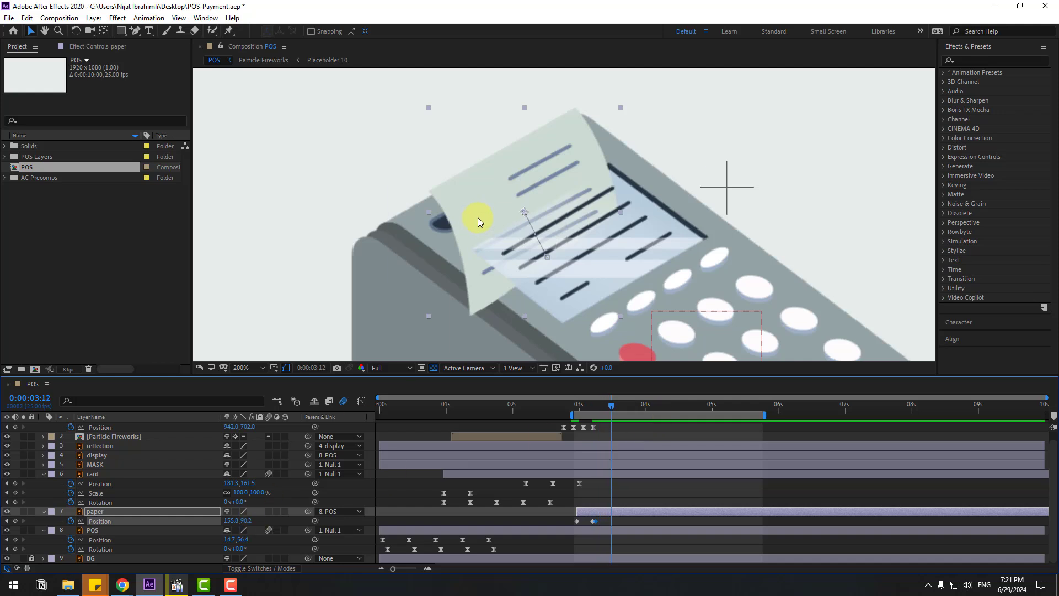
drag(243, 520, 214, 511)
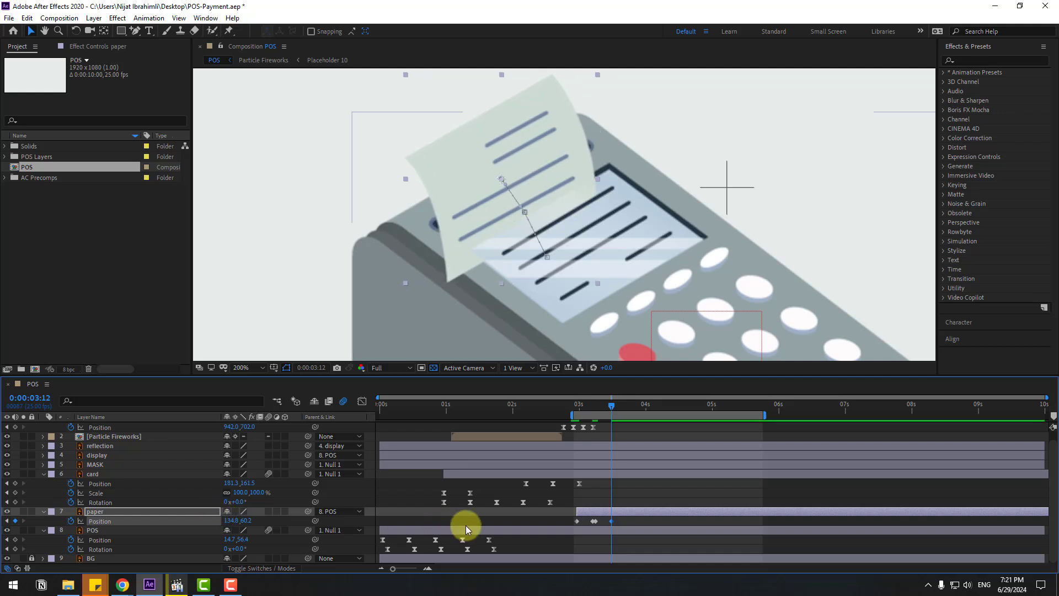
Hold the paper's position with a keyframe at 0:00:03:13, and raise it to 126.8, 13.2 at 0:00:03:18.
key(Page_Down)
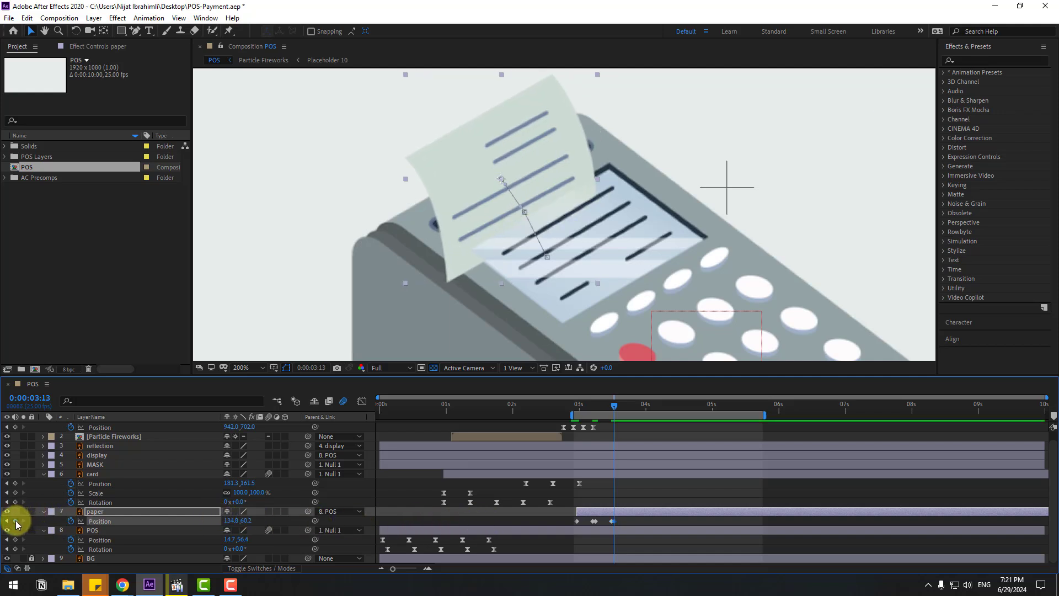
click(15, 520)
key(Page_Down)
key(Page_Down)
key(Page_Down)
key(Page_Down)
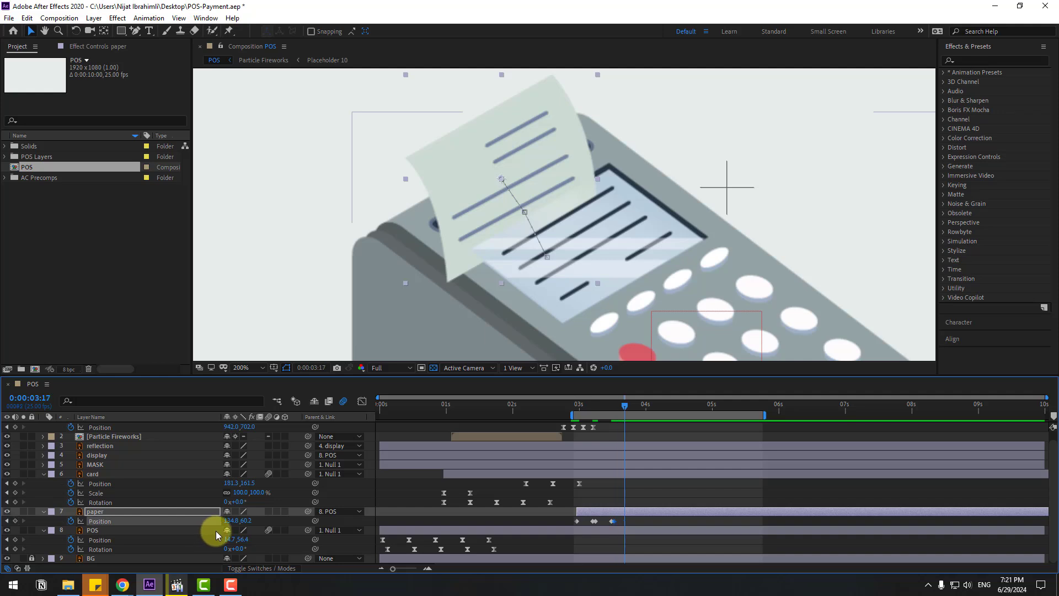
drag(246, 520, 221, 517)
drag(544, 125, 539, 136)
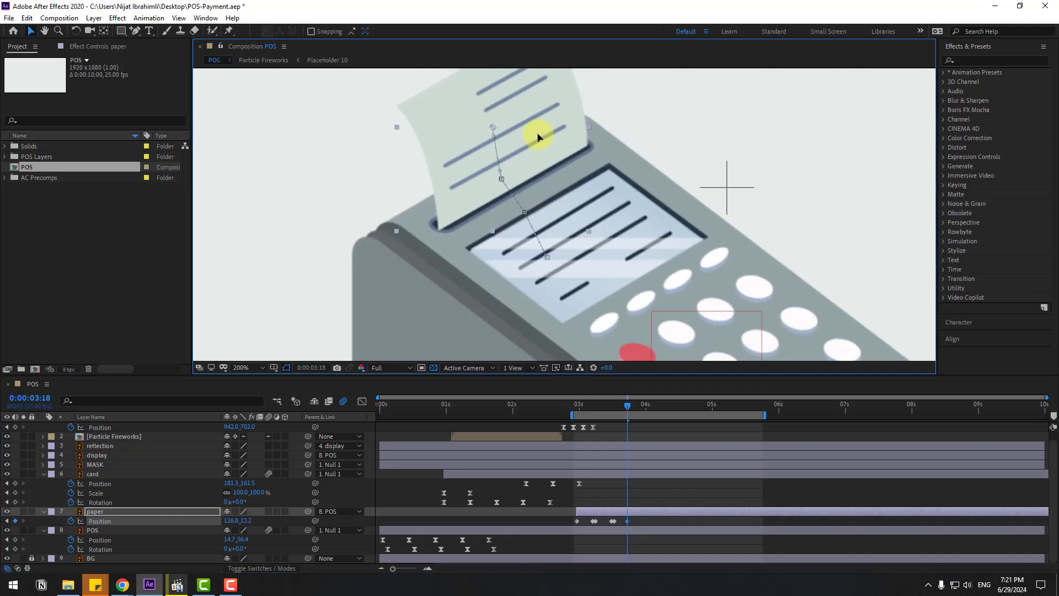
Preview the receipt paper feeding out of the terminal in steps.
key(space)
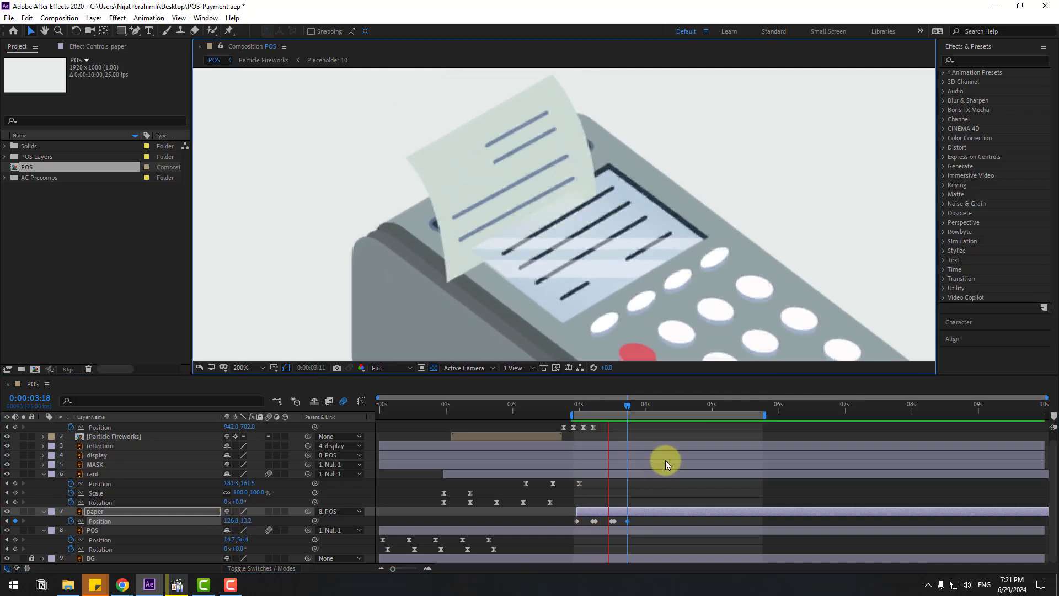
scroll(733, 253, down, 4)
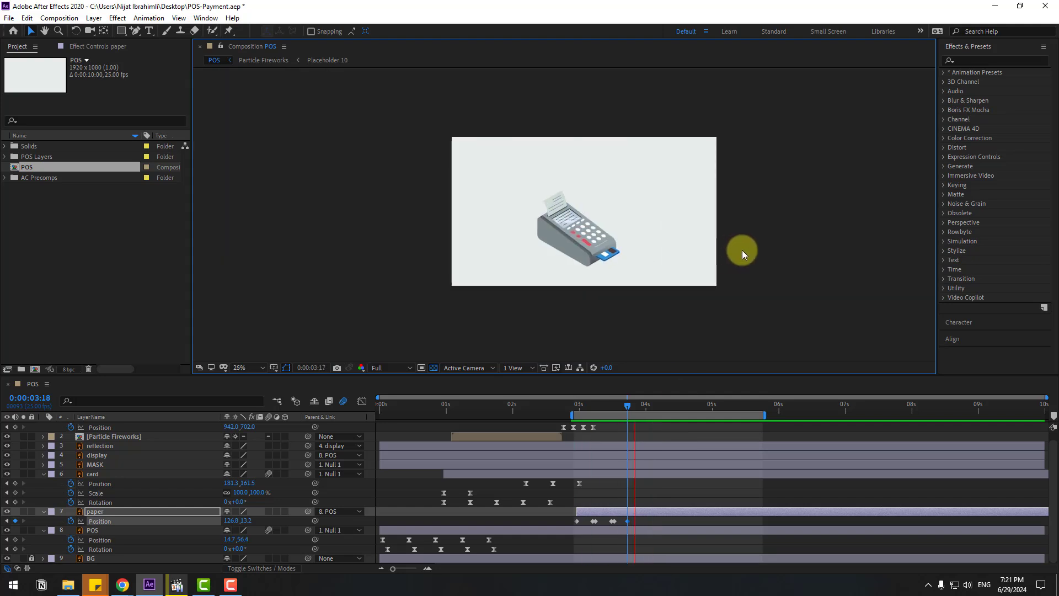
scroll(703, 256, up, 2)
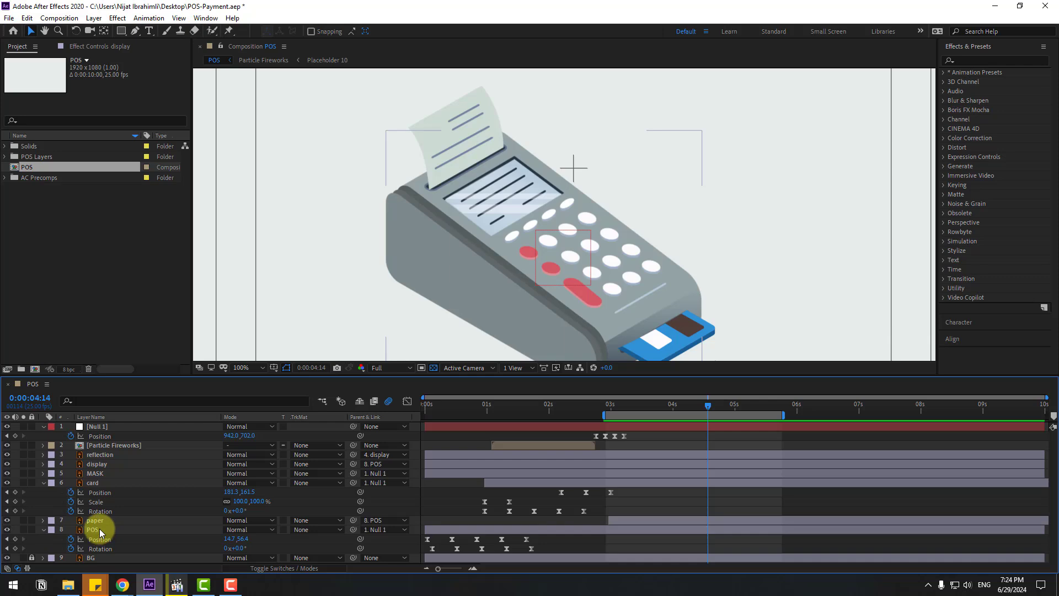
Duplicate the POS layer, place the copy directly above the paper layer, and solo it.
click(99, 528)
key(ctrl+d)
drag(91, 528, 98, 518)
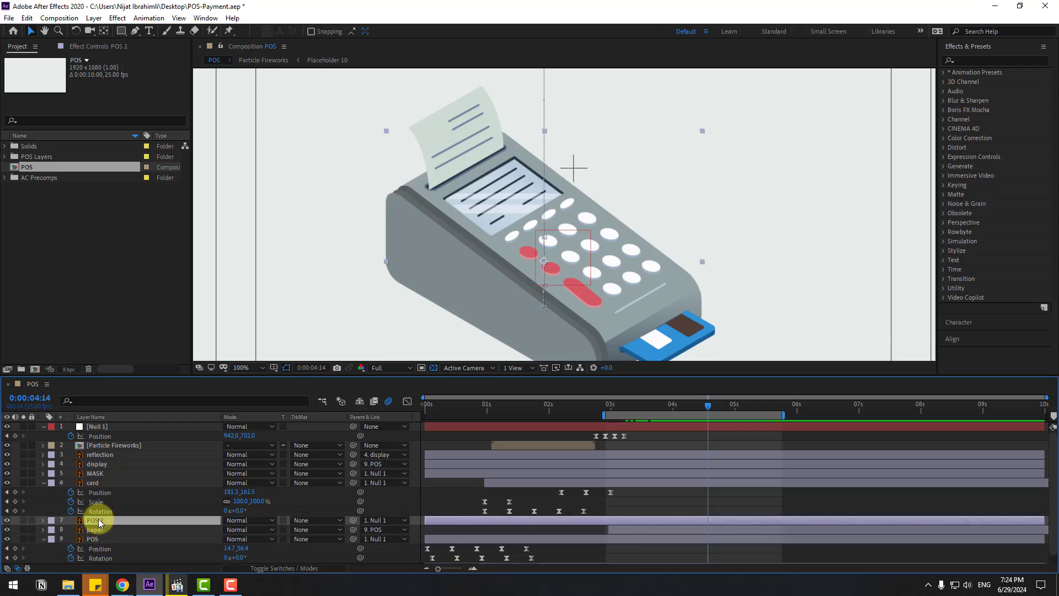
click(24, 520)
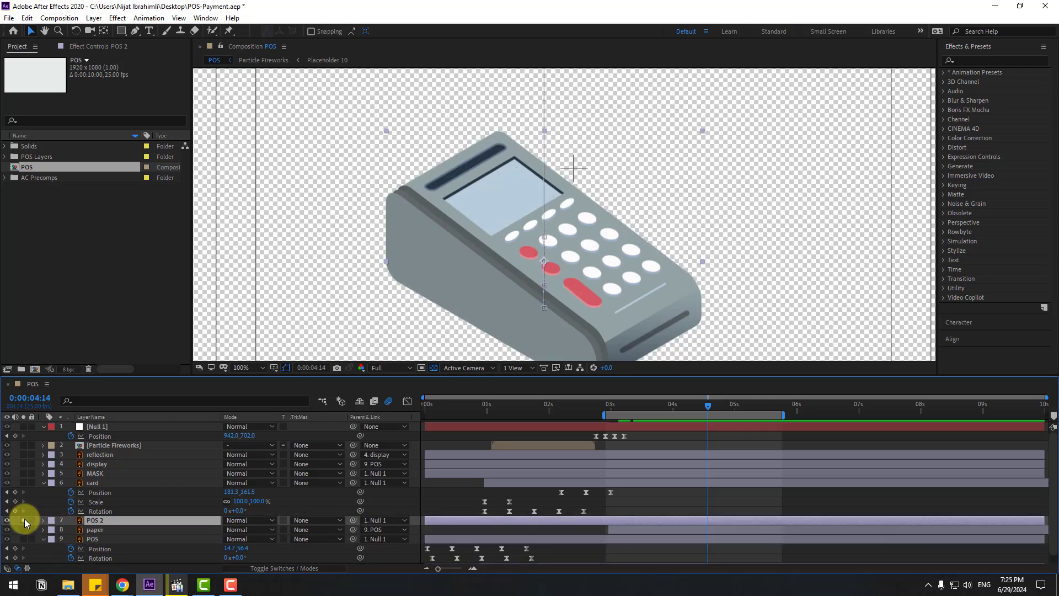
Draw a closed Pen mask on the POS 2 layer around the terminal's face, with its upper edge running along the paper slot.
click(135, 34)
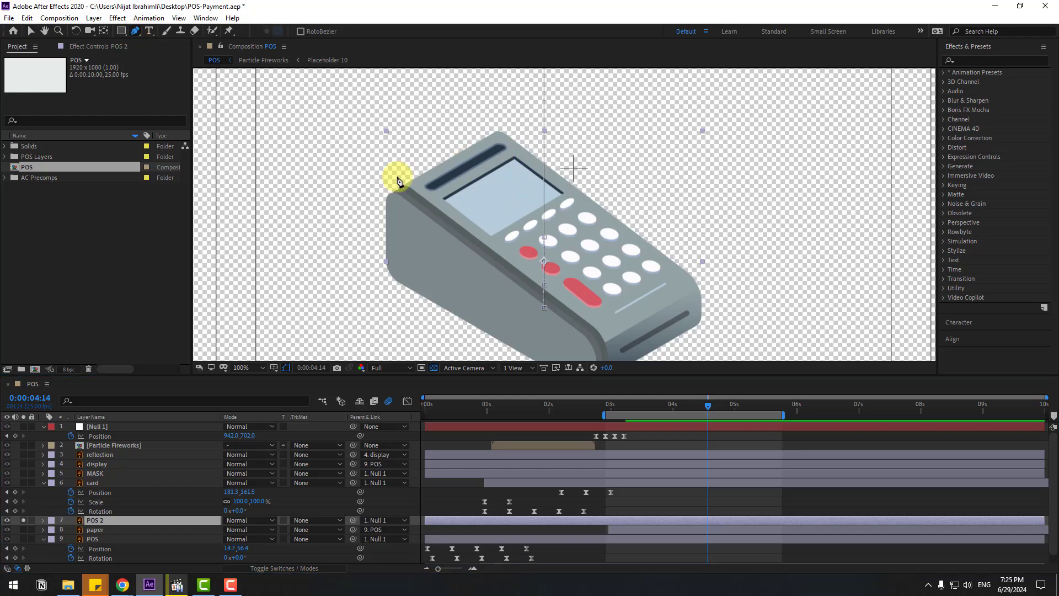
scroll(399, 180, up, 4)
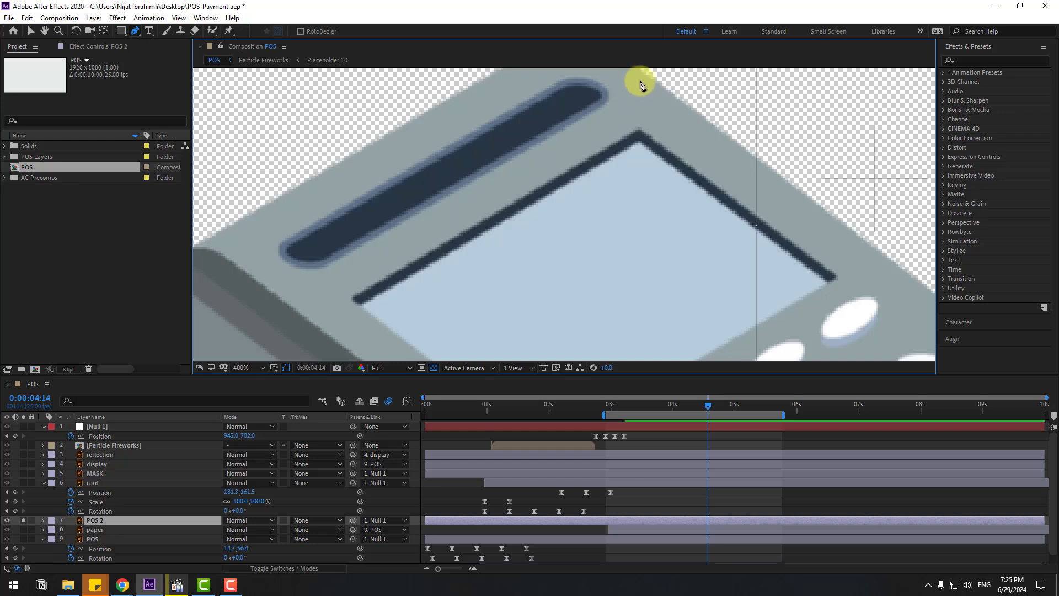
drag(640, 78, 608, 100)
scroll(272, 296, down, 4)
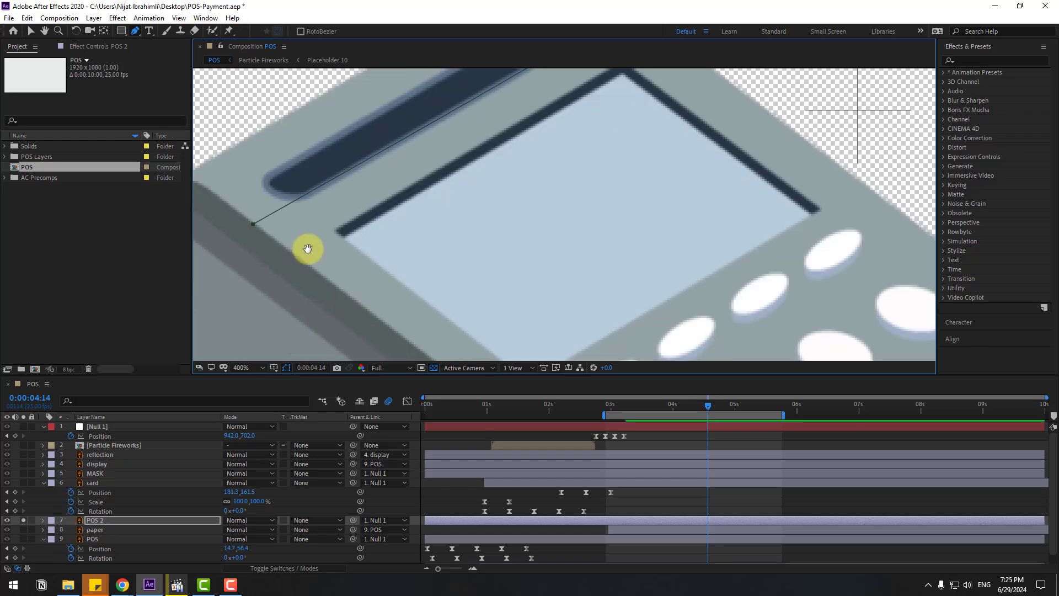
drag(524, 295, 721, 174)
key(space)
drag(581, 79, 543, 171)
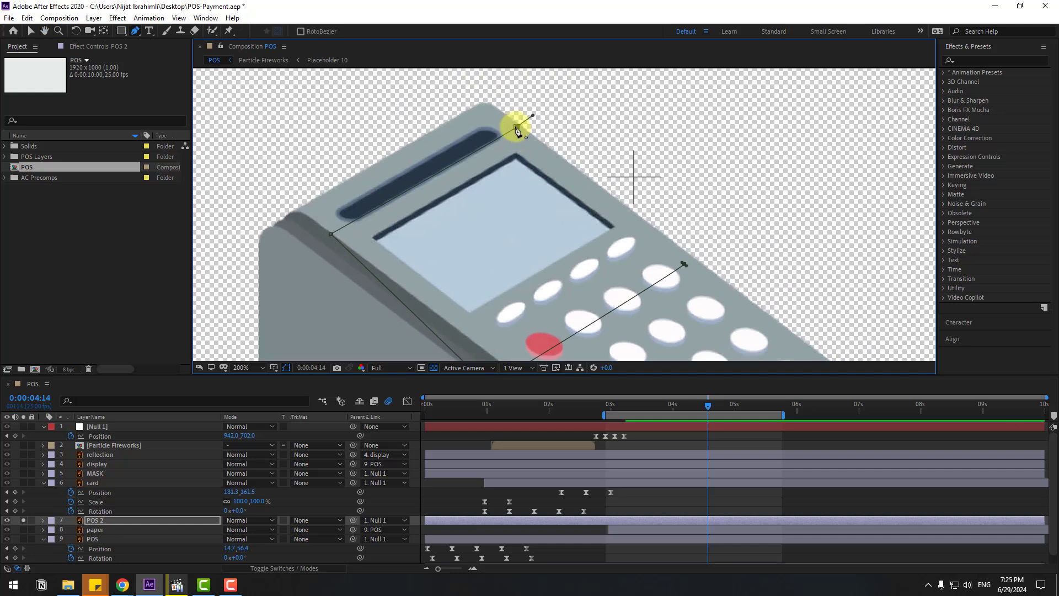
click(517, 129)
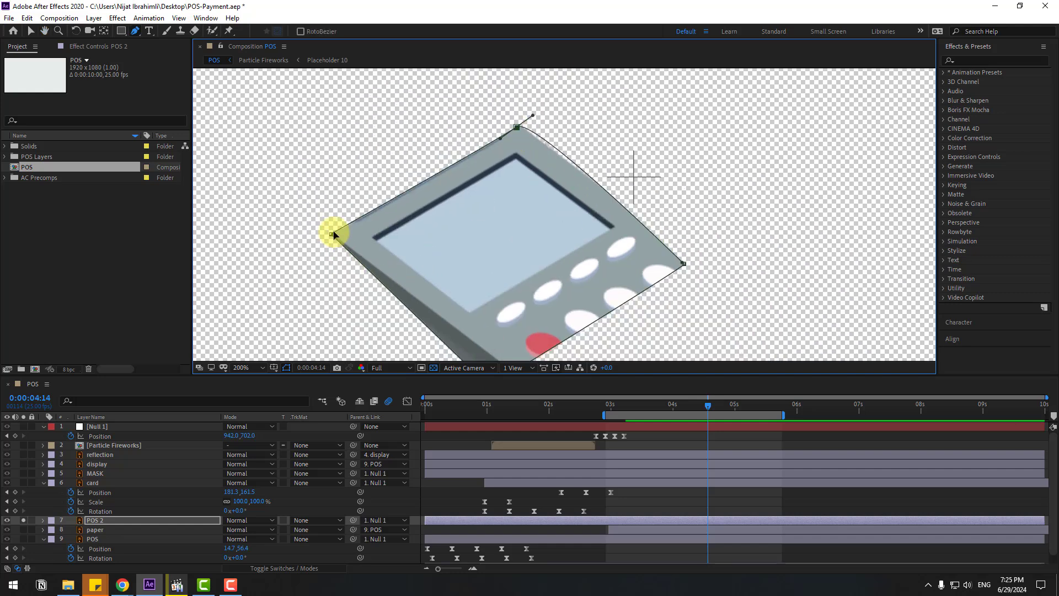
drag(330, 236, 334, 236)
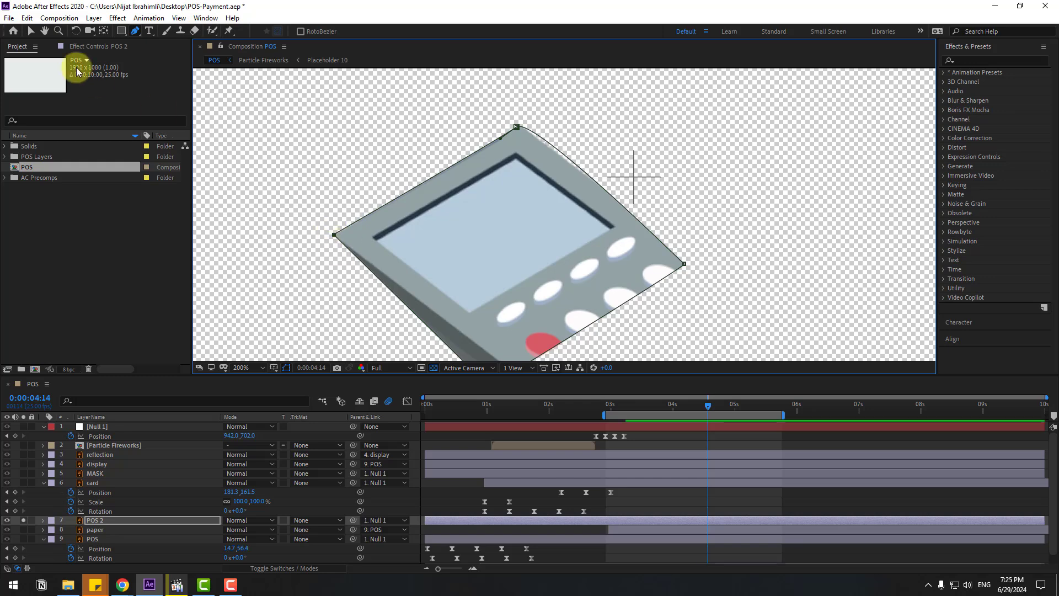
Turn off solo on the masked POS 2 layer and rename it POST_PAPER_MASK.
click(31, 31)
click(25, 519)
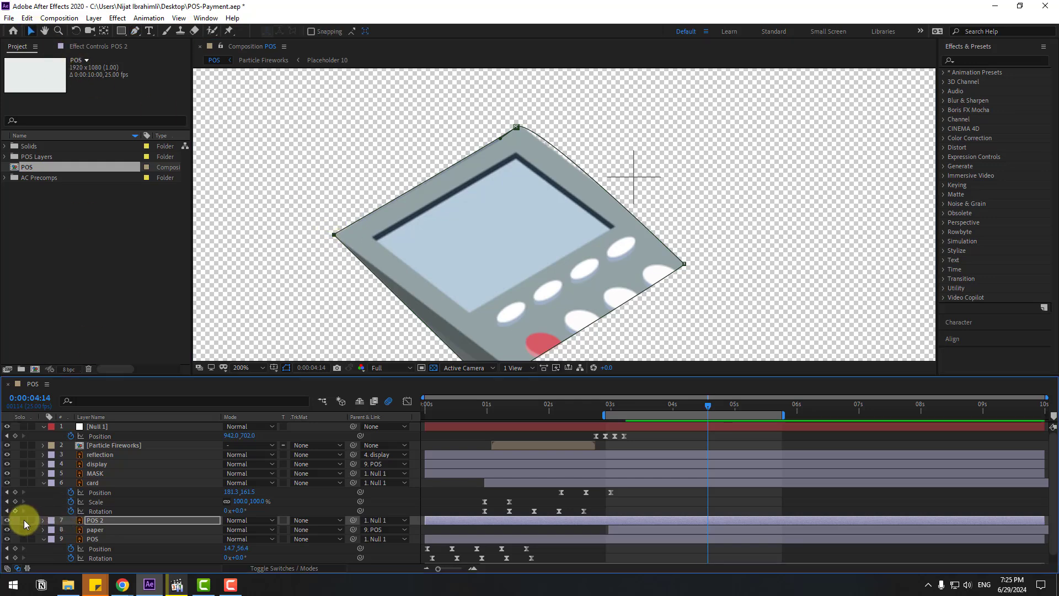
click(646, 501)
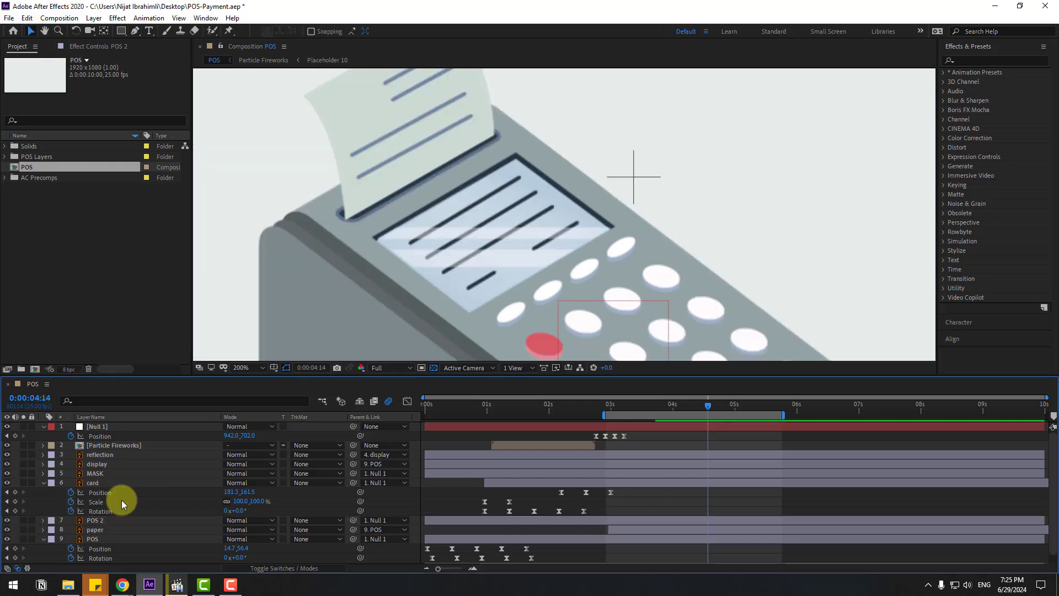
click(102, 519)
key(Return)
text(P)
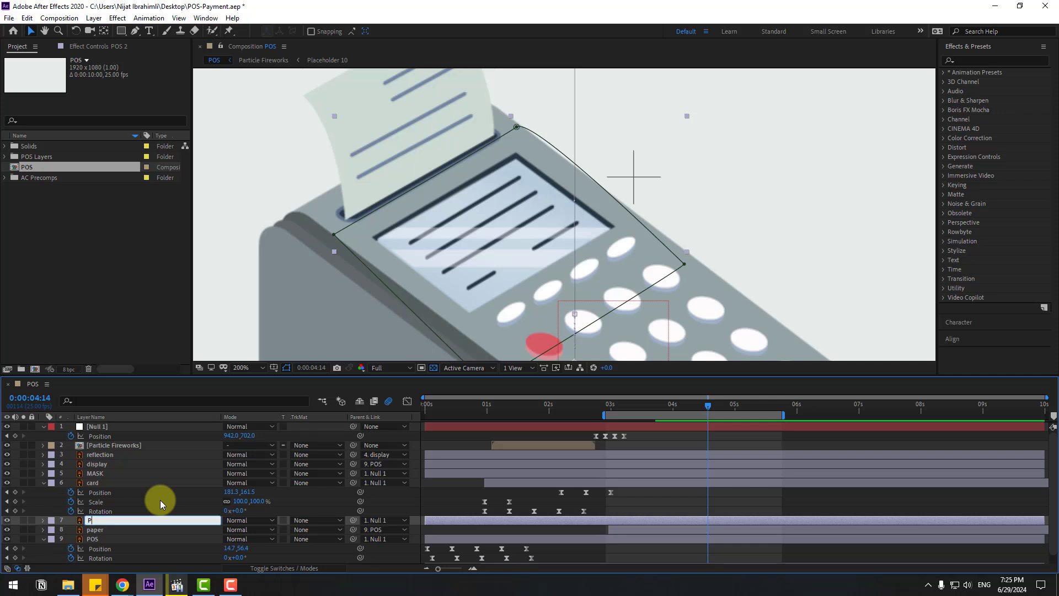
text(OST_PAPER_MASK)
key(Return)
Add two points to the mask's lower-left edge and pull them outward over the terminal's side to cover the protruding paper corner.
key(comma)
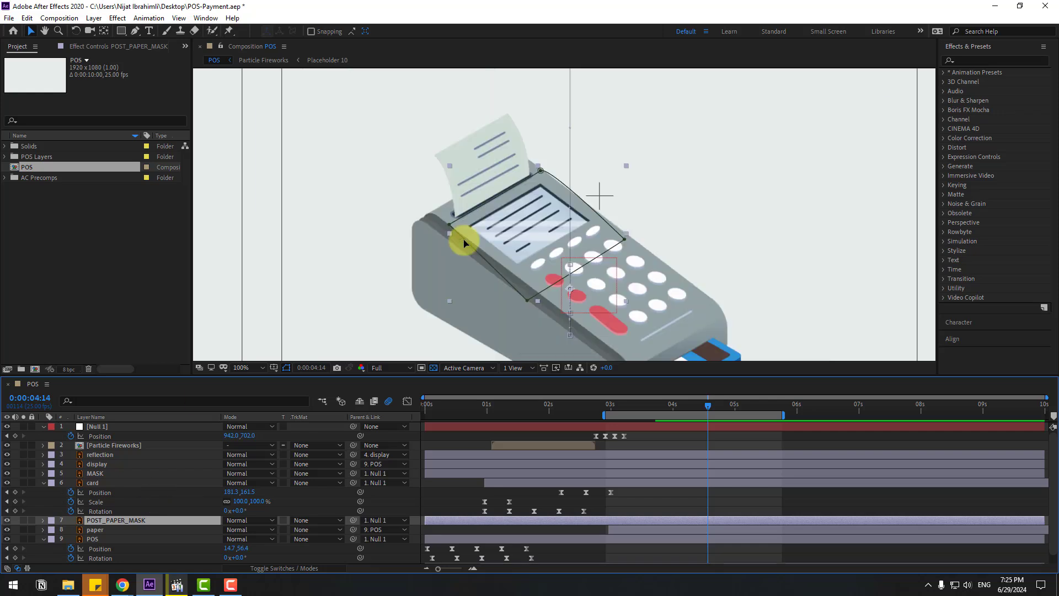
mouse_move(619, 406)
mouse_down()
mouse_move(663, 409)
mouse_move(638, 405)
mouse_up()
key(period)
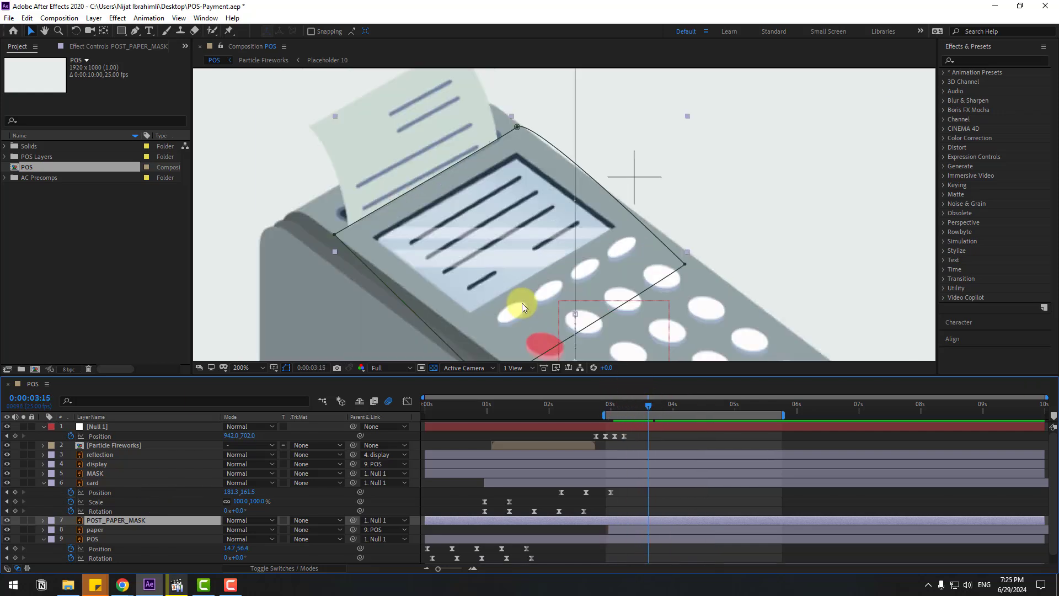
drag(135, 31, 195, 47)
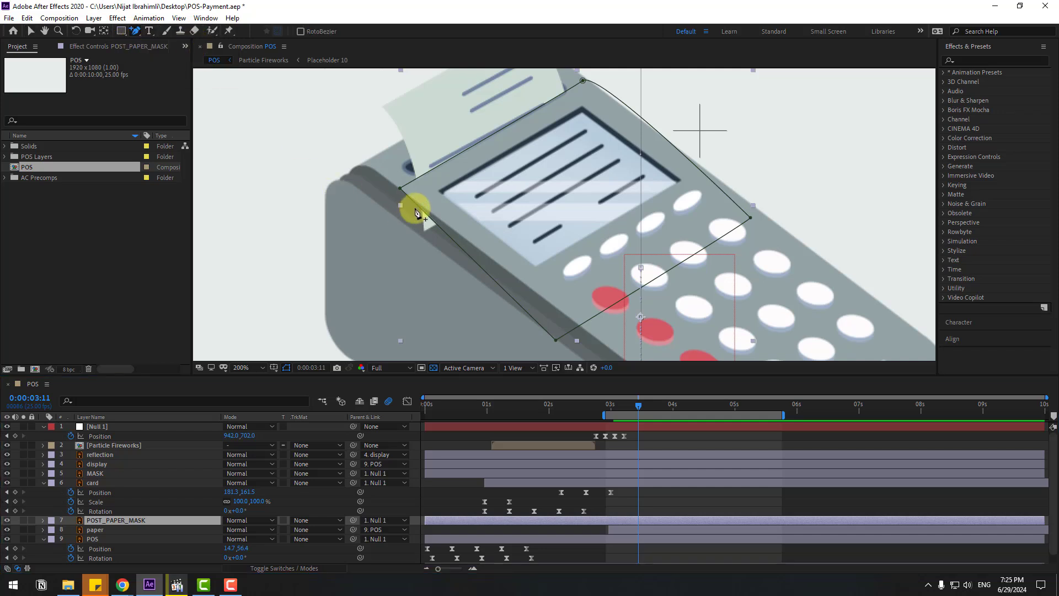
click(419, 205)
click(435, 225)
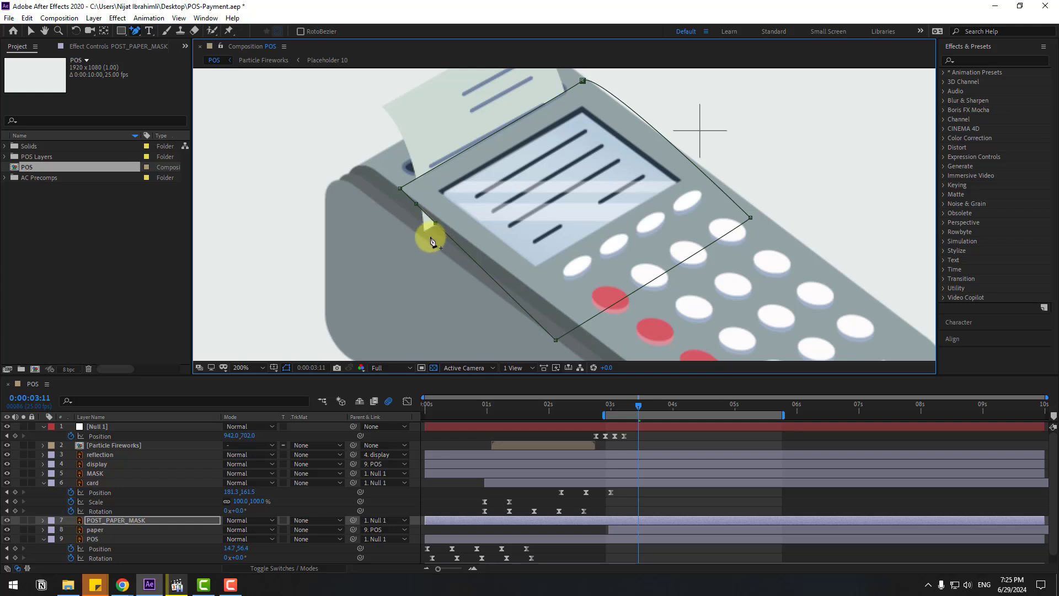
click(31, 31)
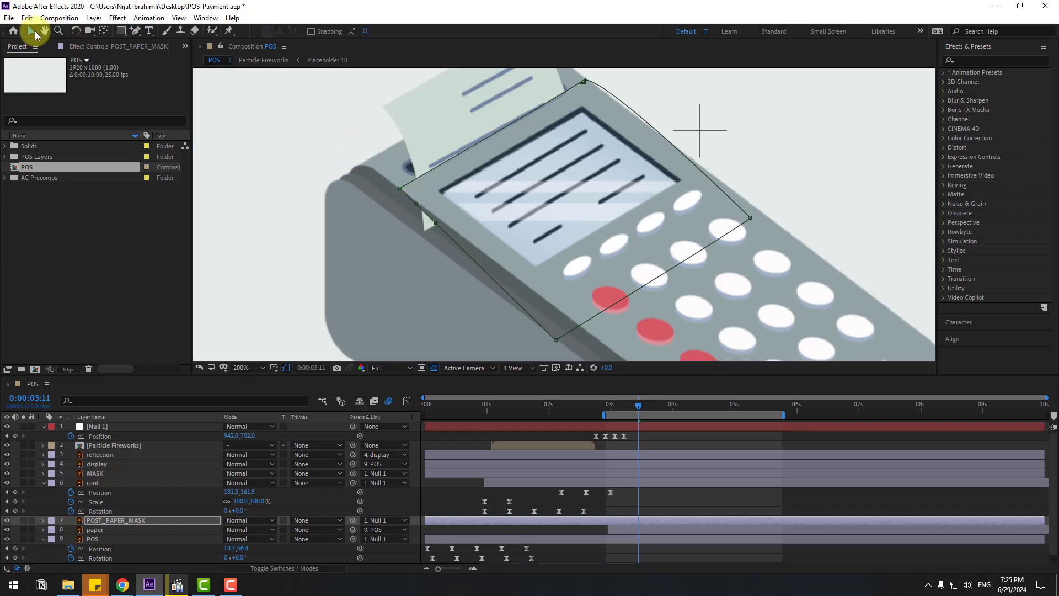
drag(416, 206, 430, 279)
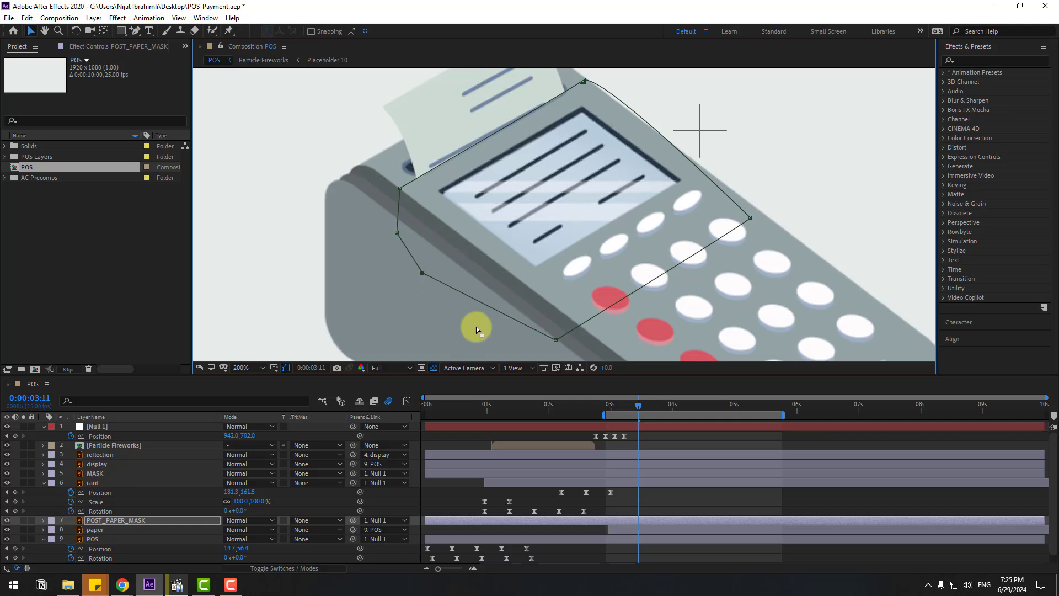
Check the masked receipt, then preview the animation from the composition's start with the whole frame fitted in view.
drag(603, 408, 671, 405)
key(h)
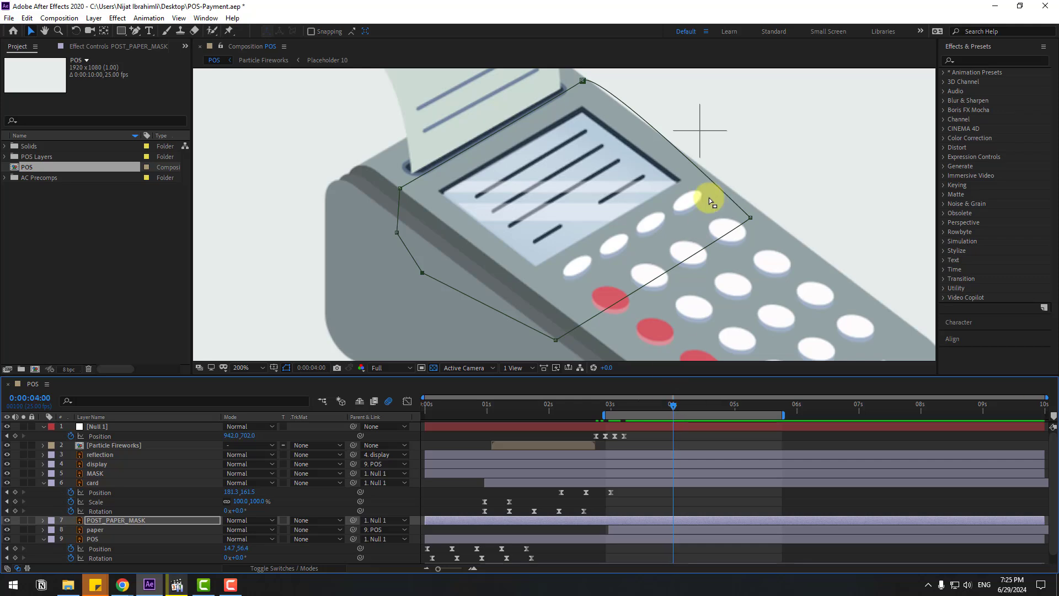
drag(709, 201, 677, 264)
key(v)
key(comma)
click(725, 445)
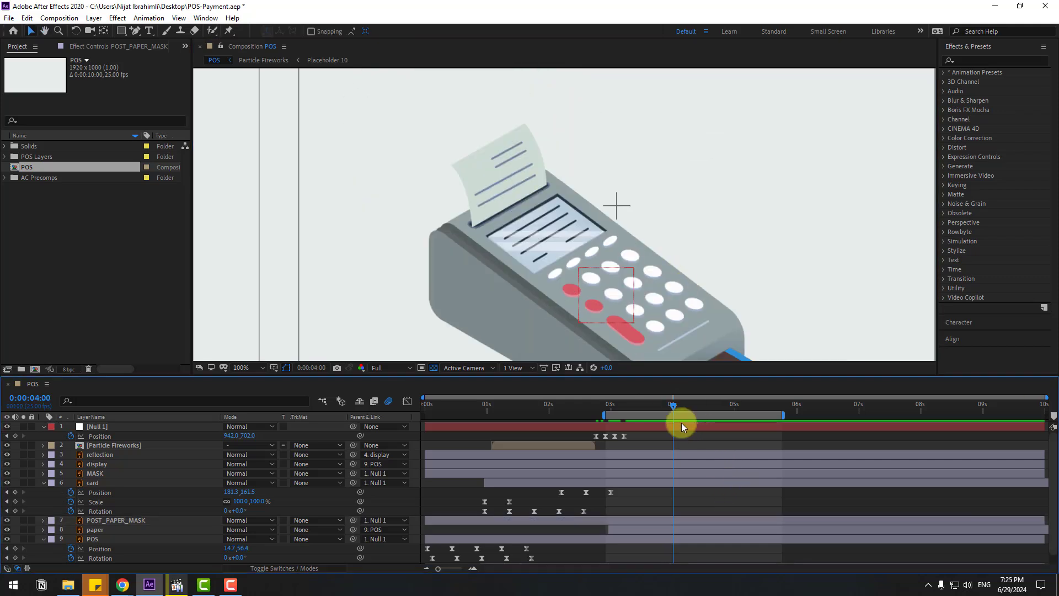
key(space)
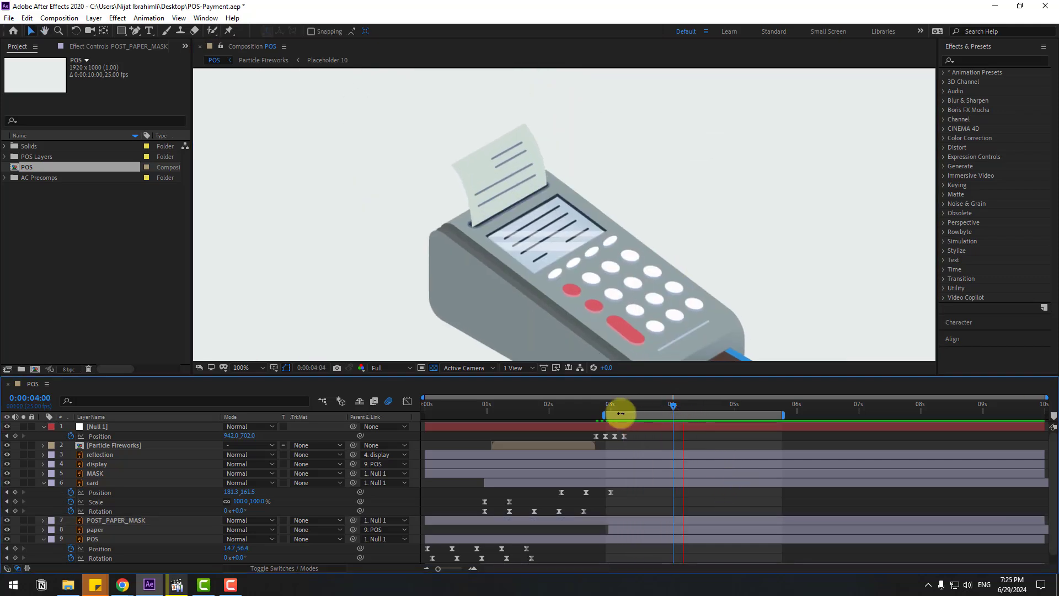
drag(604, 415, 380, 412)
key(space)
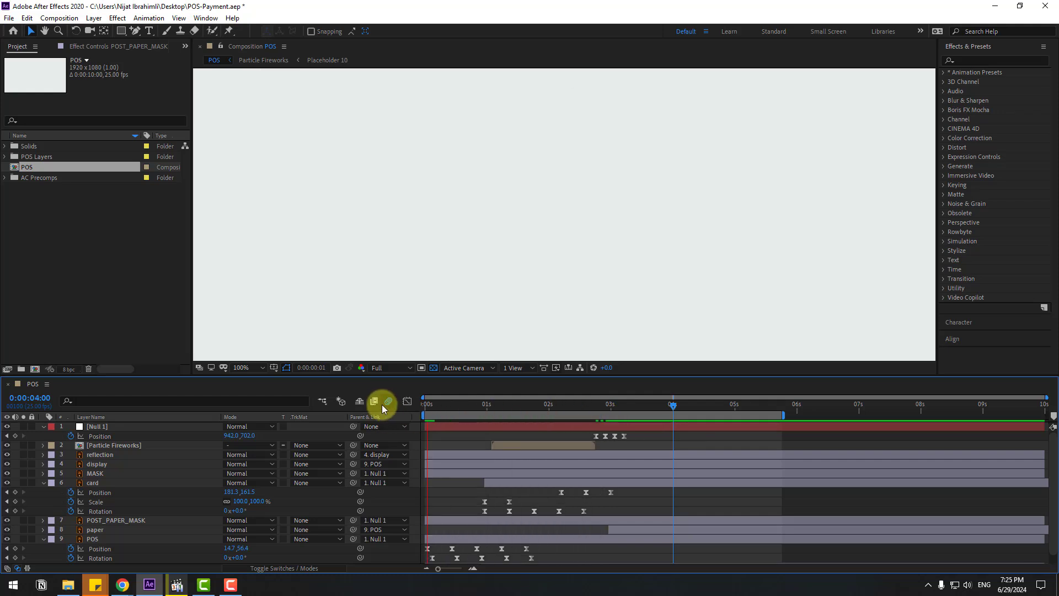
click(258, 367)
click(248, 392)
key(space)
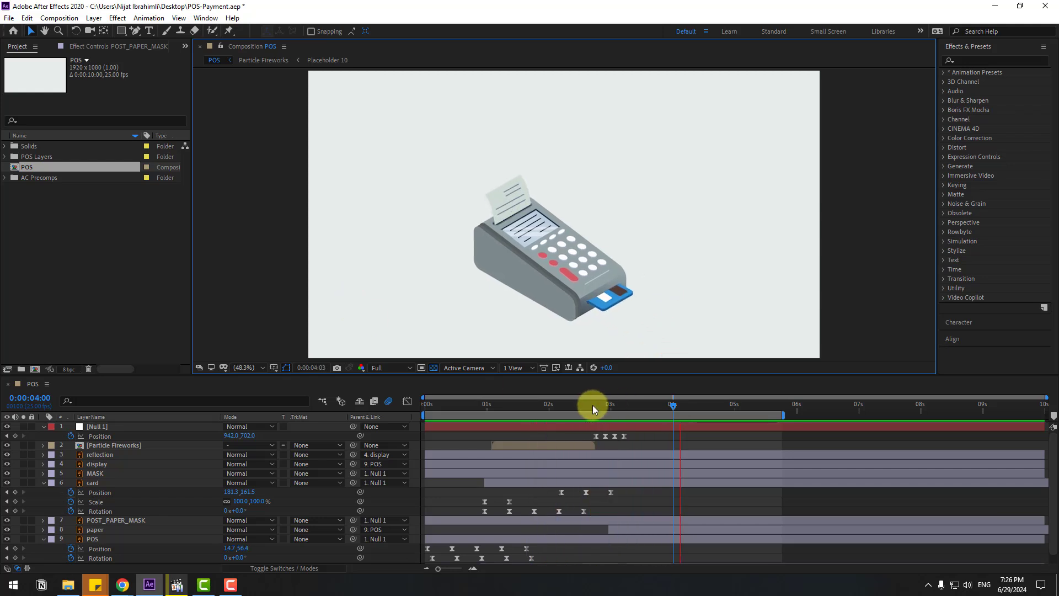
Collapse the revealed properties of all layers and show the title and action safe guides.
key(ctrl+a)
key(u)
key(apostrophe)
Draw a rounded rectangle about 823 px wide above the terminal and set its stroke width to 0 px.
click(122, 32)
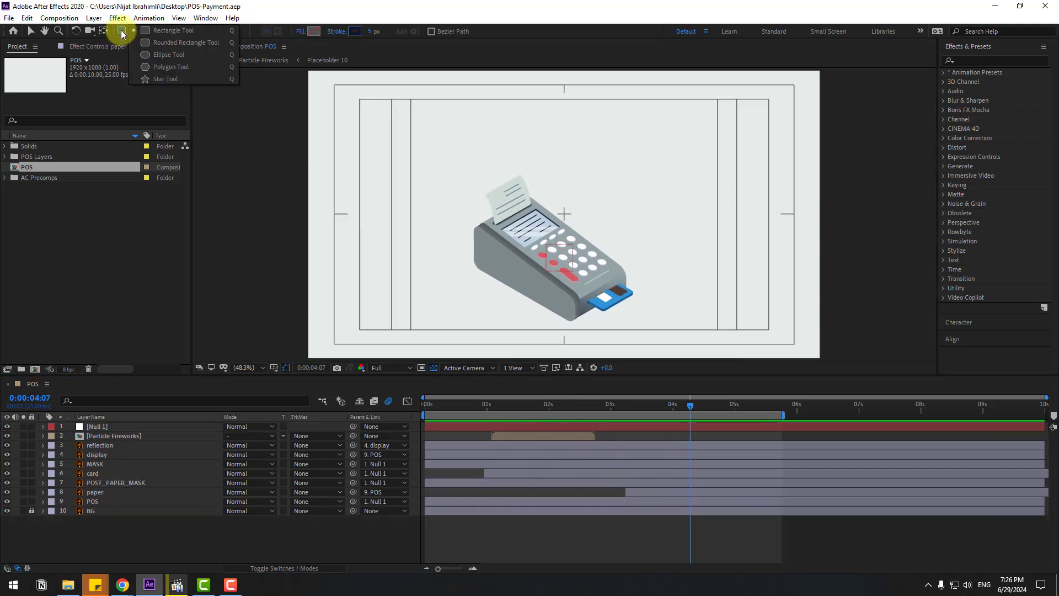
click(194, 45)
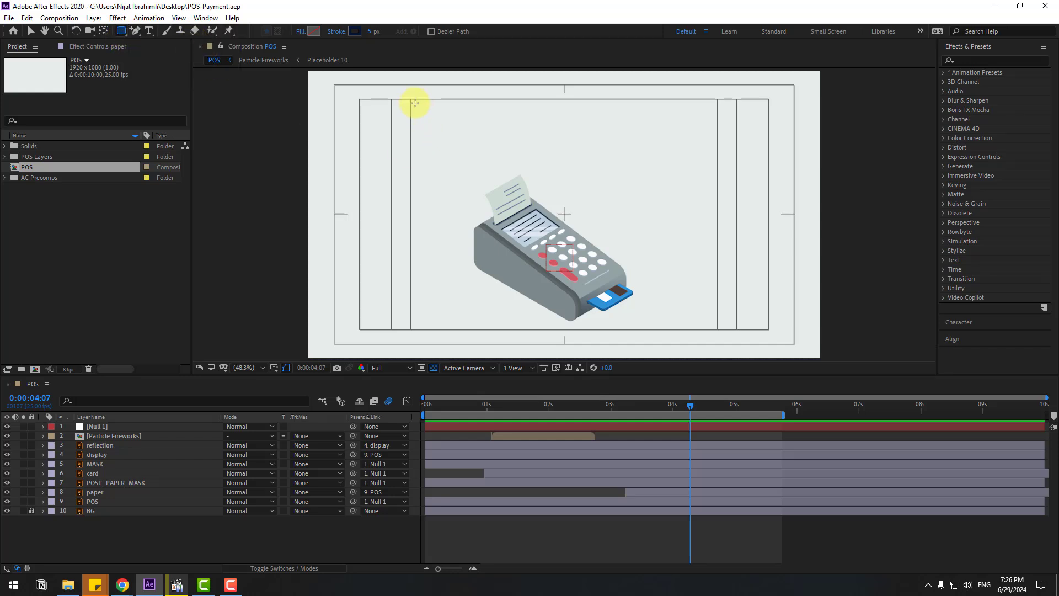
mouse_move(423, 107)
mouse_down()
mouse_move(493, 134)
mouse_move(687, 139)
mouse_move(633, 131)
mouse_move(643, 130)
mouse_up()
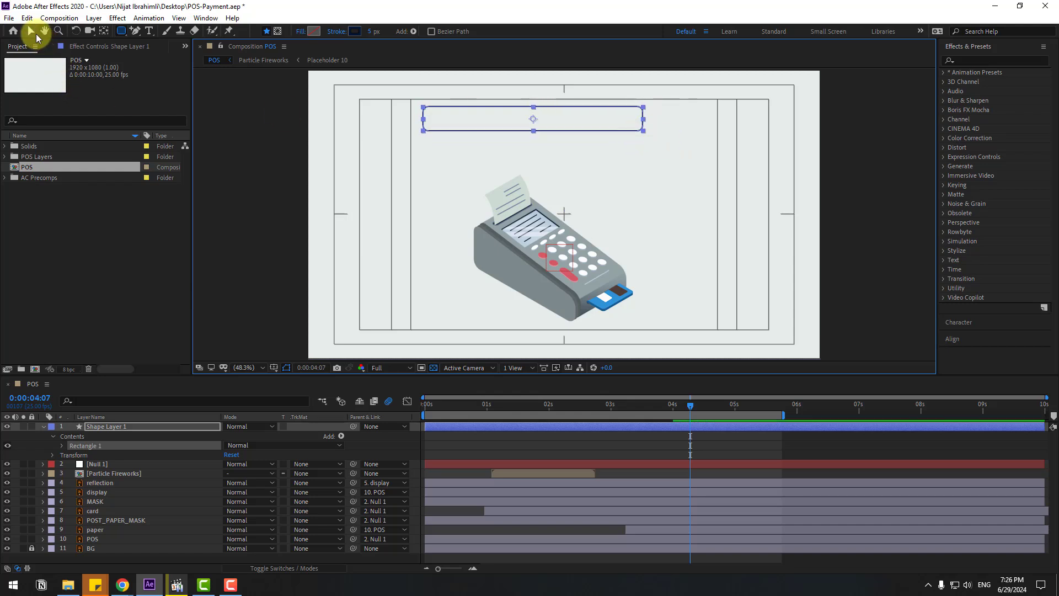
click(35, 35)
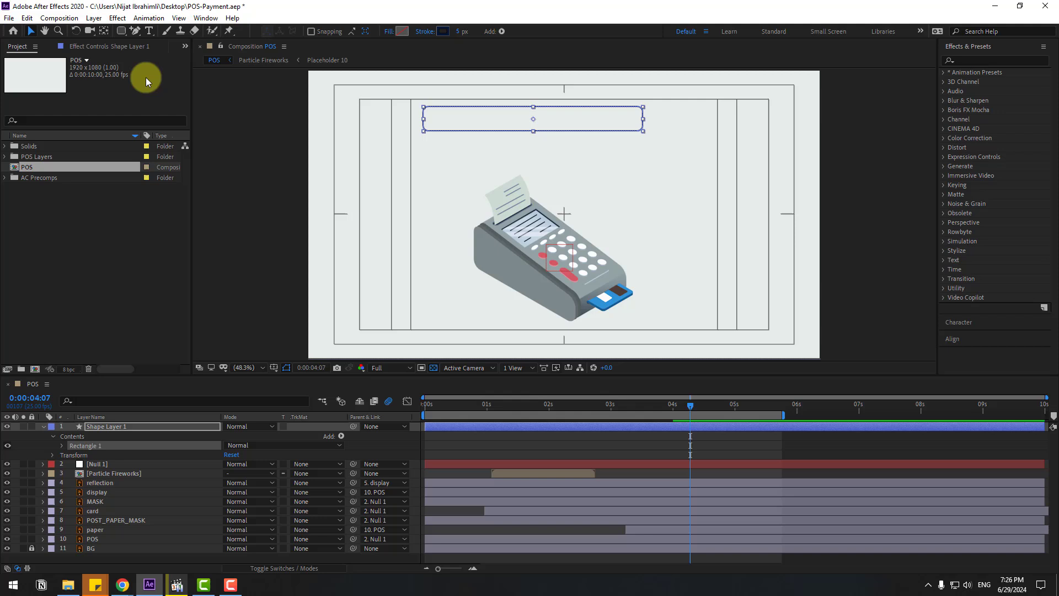
click(458, 32)
text(0)
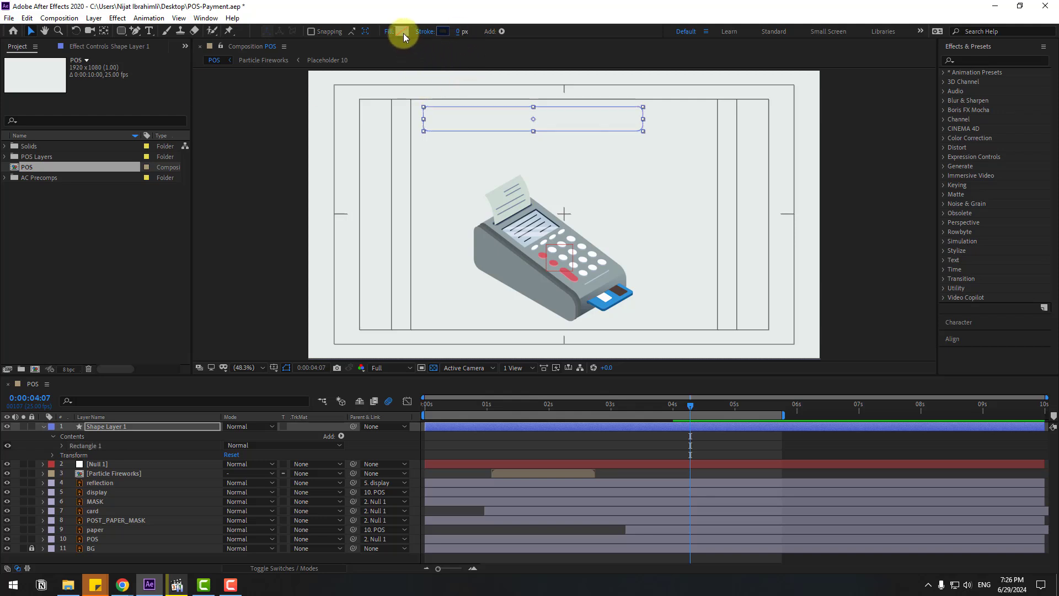
Change the rounded rectangle's fill color to near-white FEFCFC.
click(402, 33)
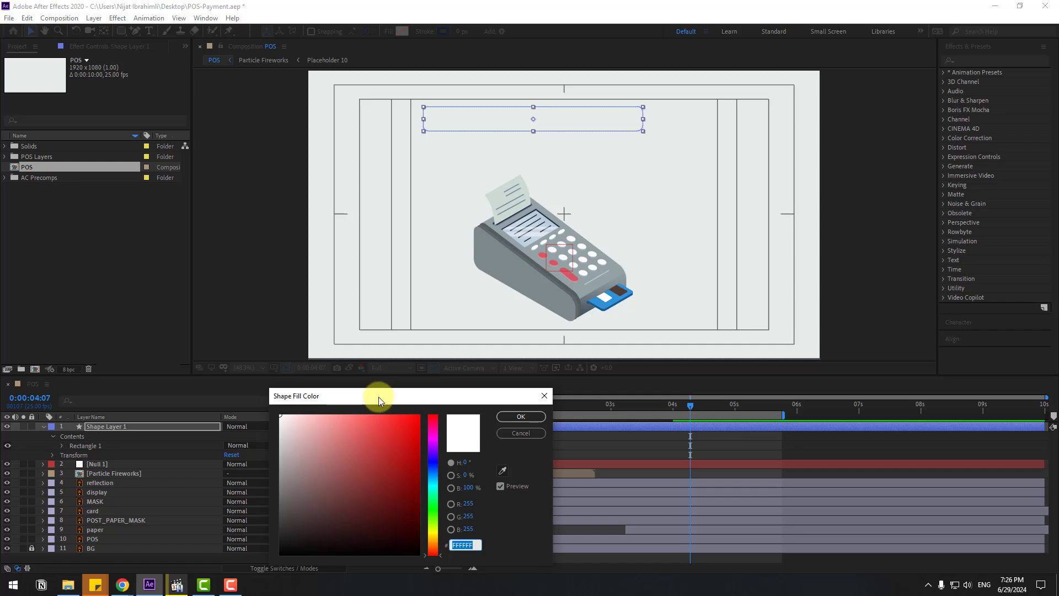
drag(378, 396, 437, 406)
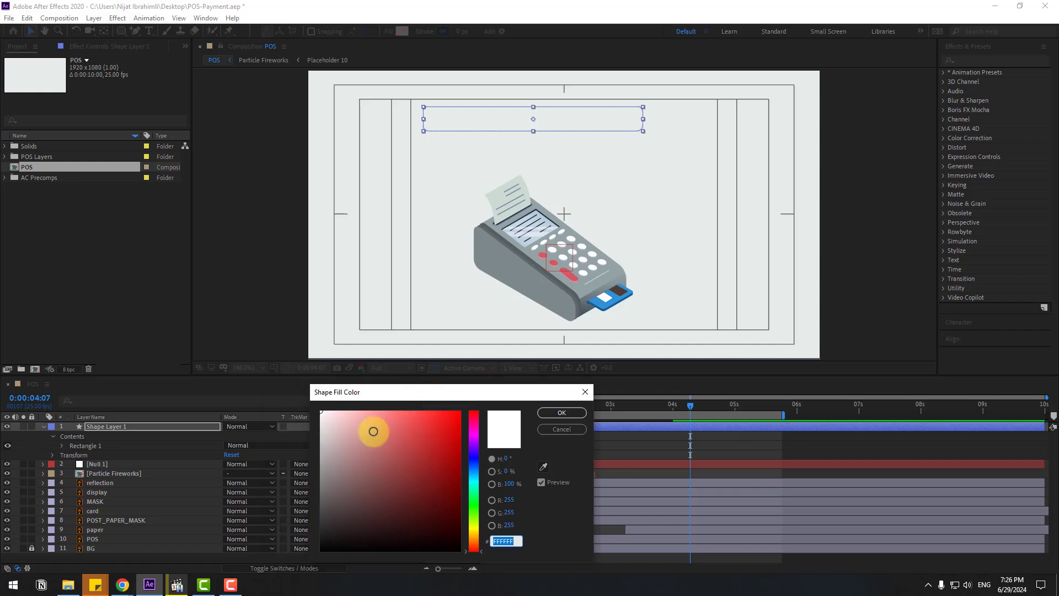
click(542, 467)
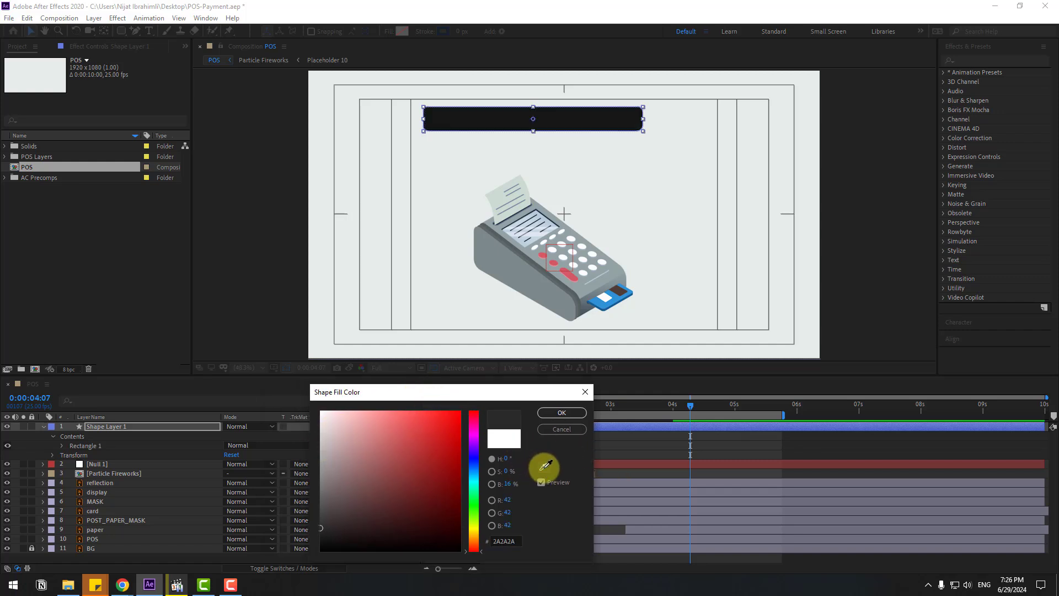
click(396, 419)
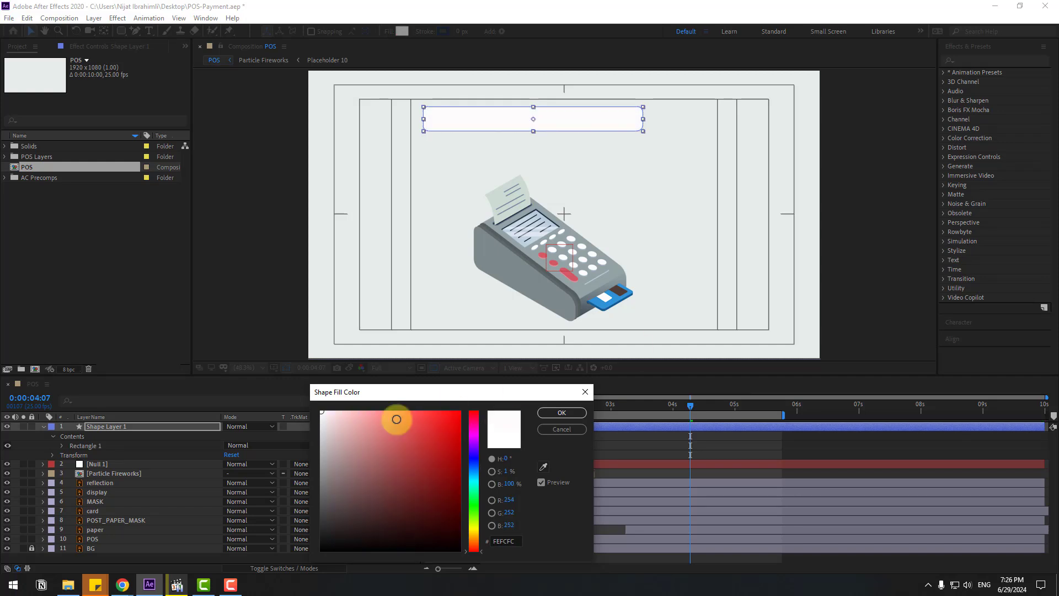
click(546, 413)
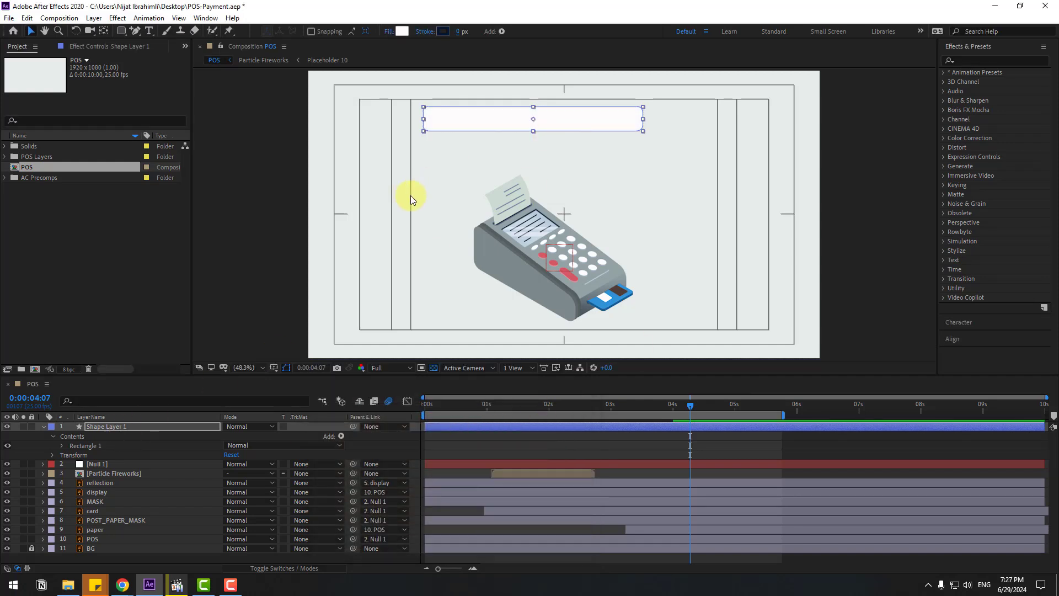
Set the height of the rectangle path to 119.
click(62, 445)
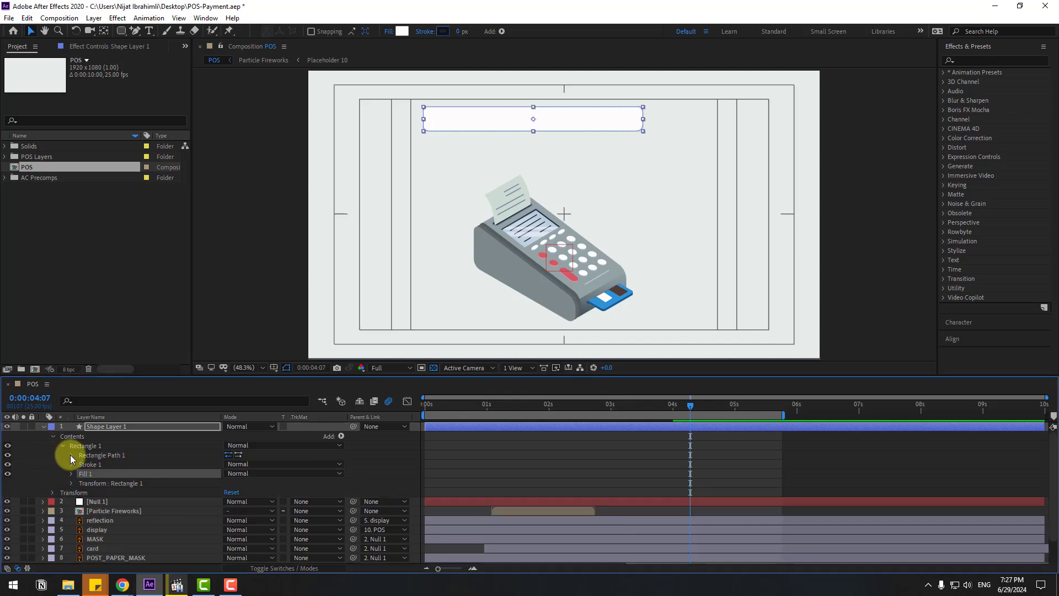
click(70, 455)
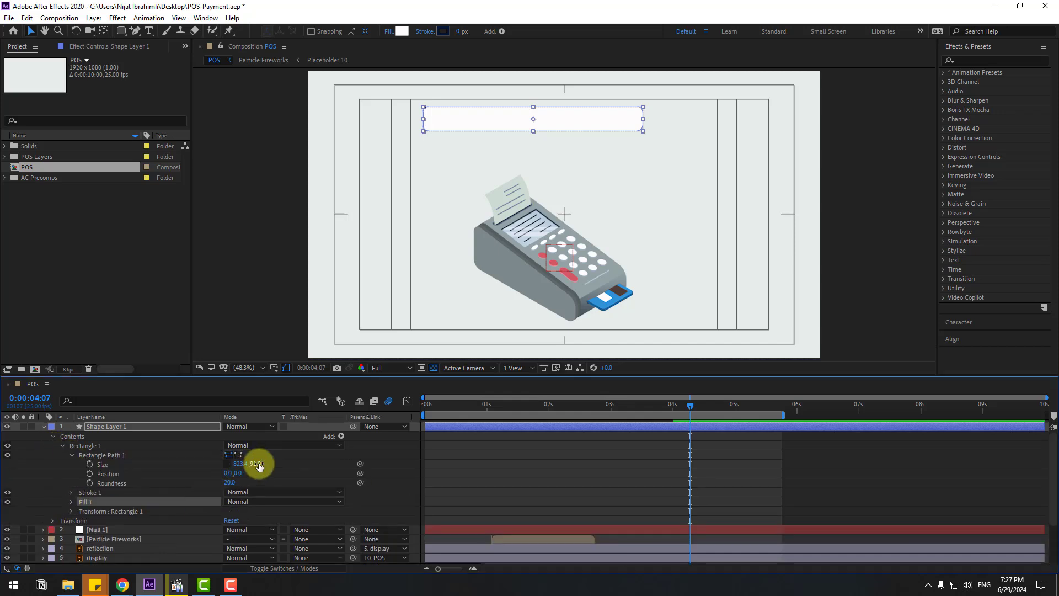
drag(255, 464, 270, 463)
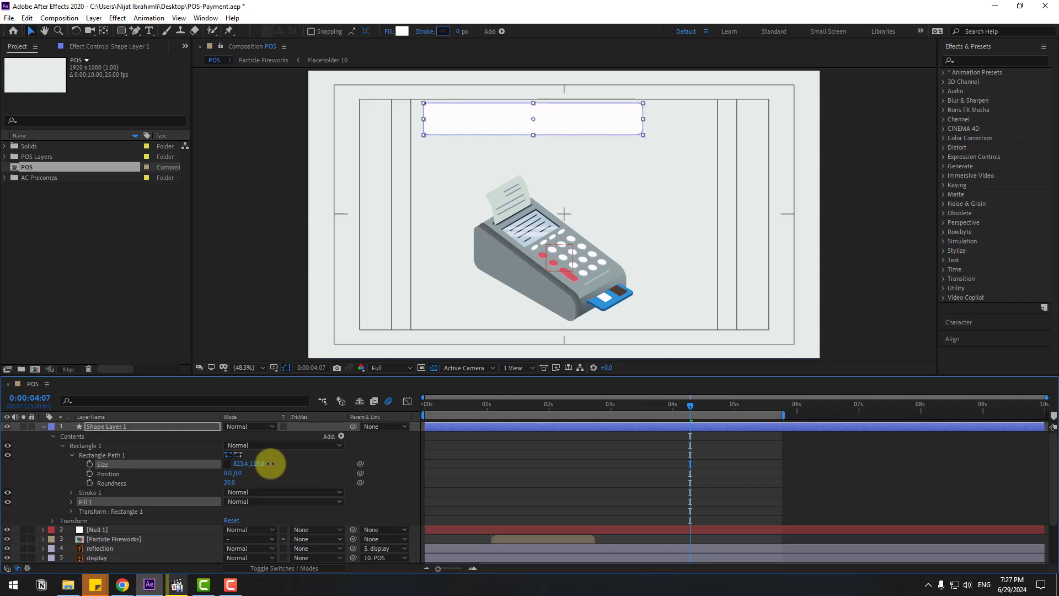
click(536, 469)
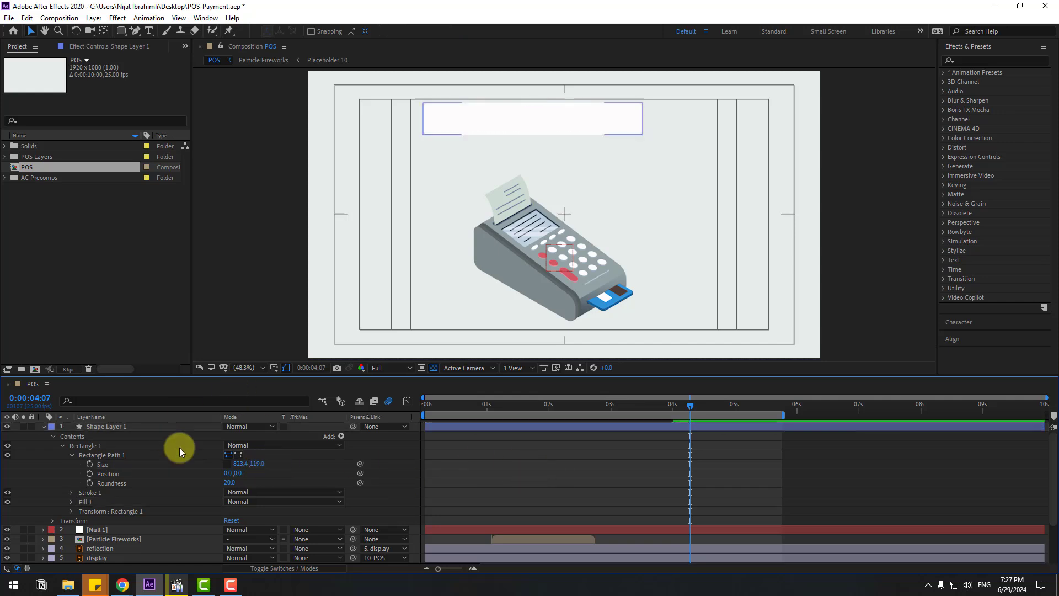
Start Shape Layer 1 at 0:00:04:07 and keyframe its rectangle's width from 0 there to 823.4 at 0:00:05:04.
click(570, 412)
drag(428, 423, 739, 409)
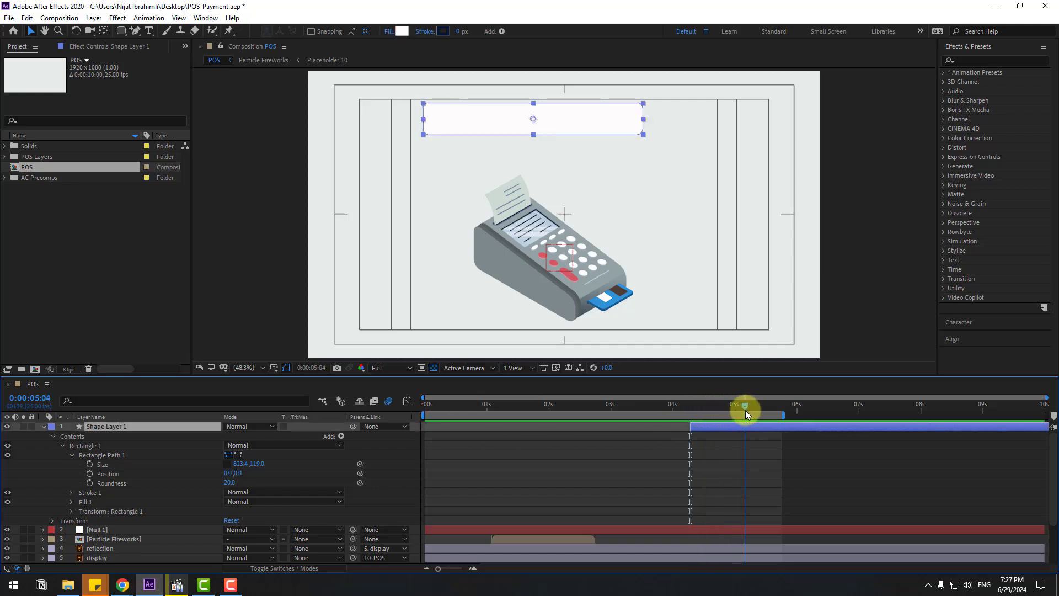
click(90, 465)
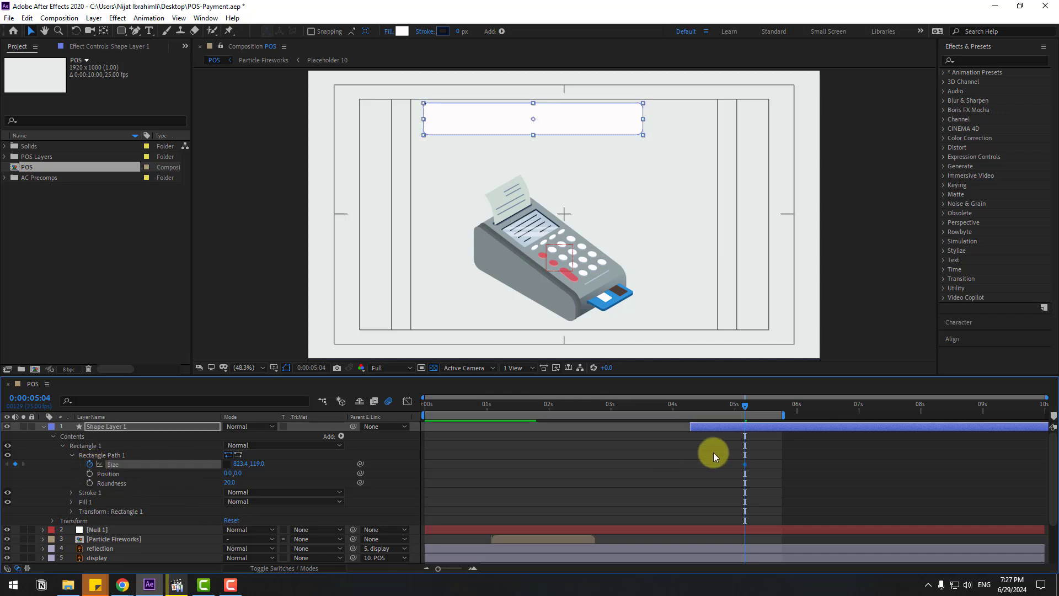
drag(729, 407, 691, 407)
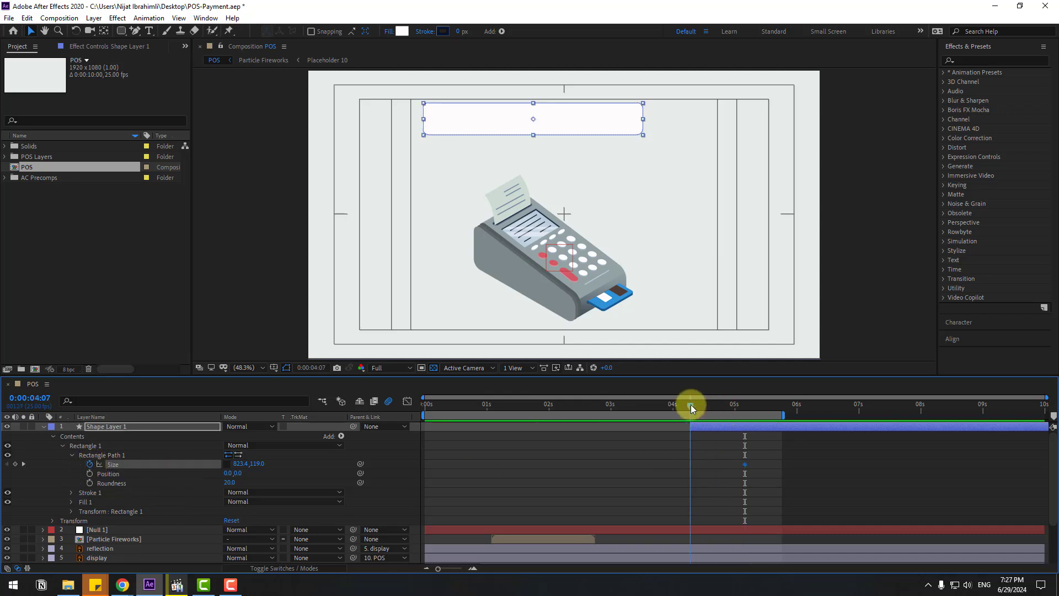
click(243, 464)
text(0)
key(Return)
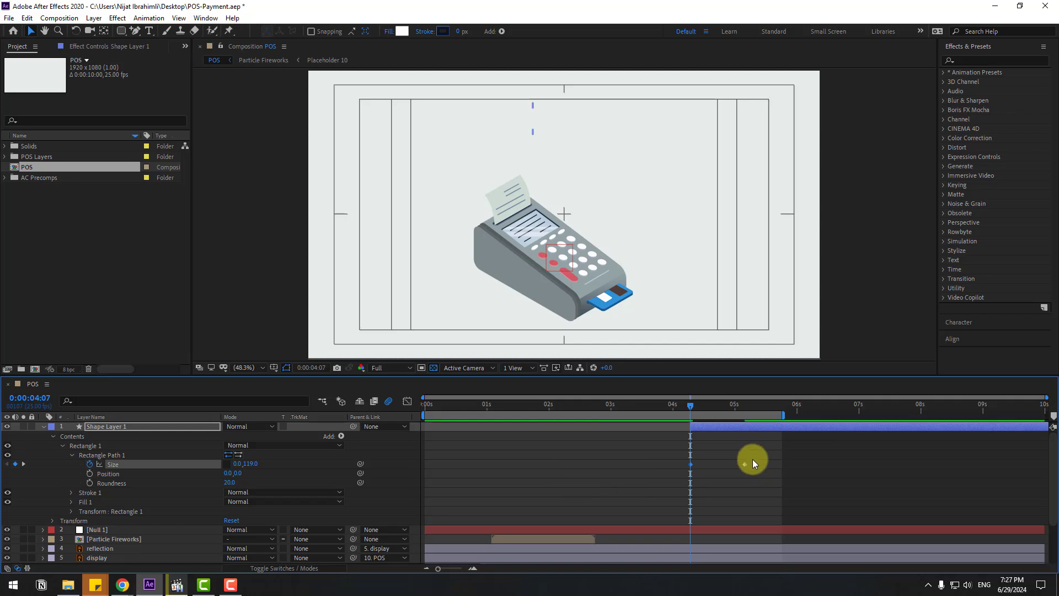
Apply Easy Ease to both of the rectangle's Size keyframes.
right_click(690, 464)
mouse_move(762, 455)
click(846, 492)
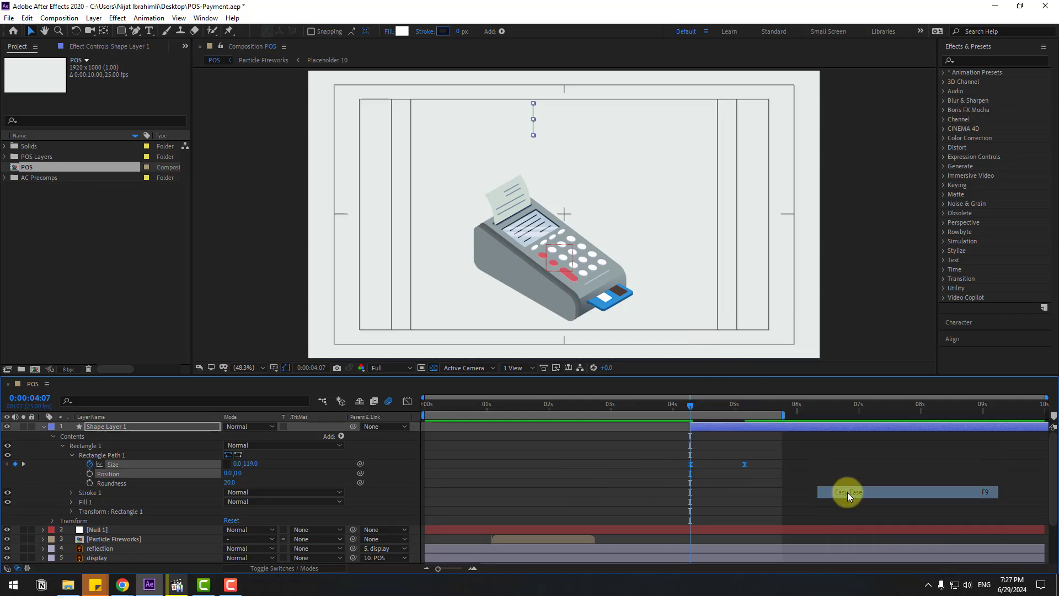
Set the rectangle's roundness to 67 while previewing its growth, with the work area starting at about 0:00:04:00.
drag(425, 415, 673, 415)
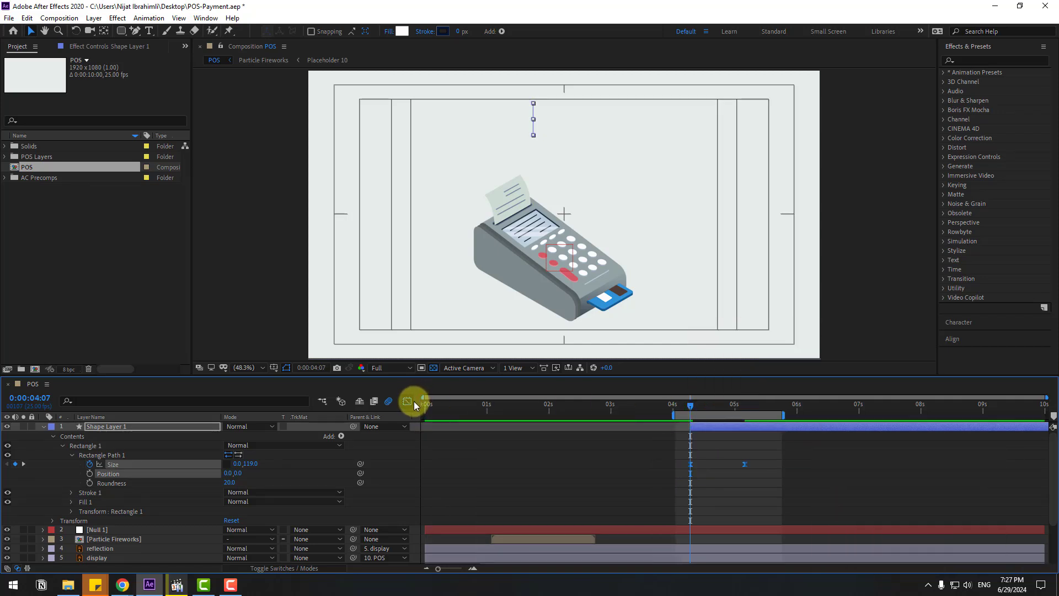
click(407, 401)
key(space)
drag(229, 482, 256, 485)
key(space)
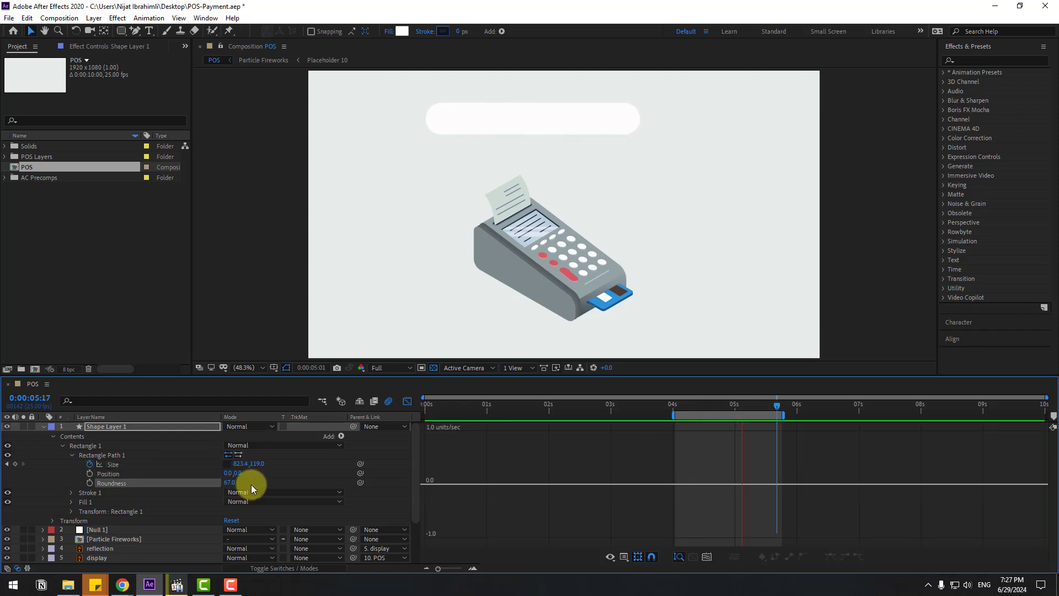
Stretch the outgoing influence of the first Size keyframe in the speed graph for a smoother banner growth, and preview it.
key(space)
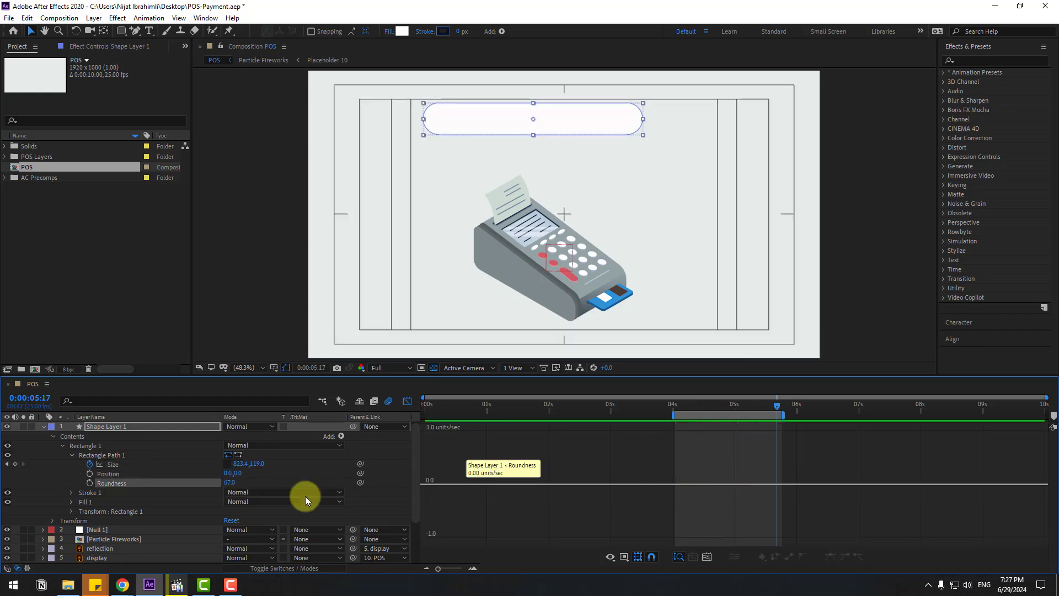
click(118, 465)
drag(692, 538, 722, 540)
key(space)
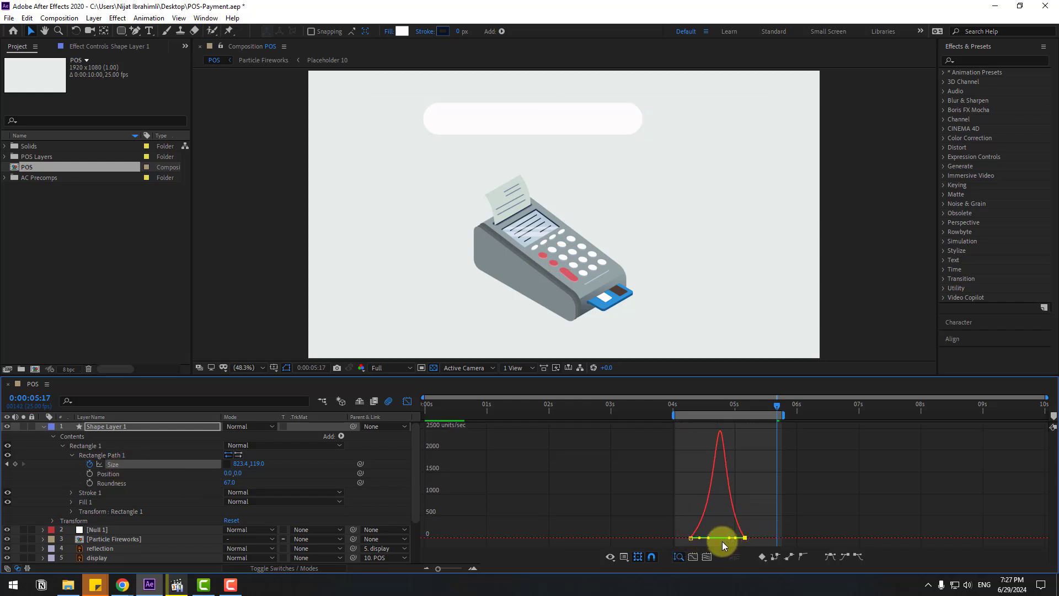
key(space)
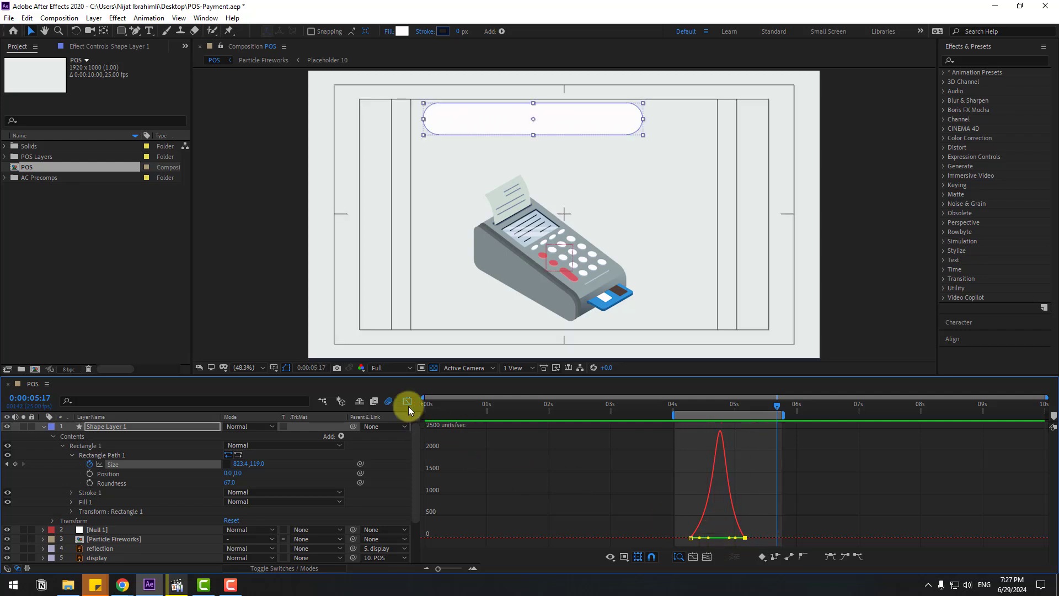
Return to the keyframe view, move the last Size keyframe to about 0:00:05:12 and preview the slower growth.
click(407, 401)
drag(742, 468, 763, 468)
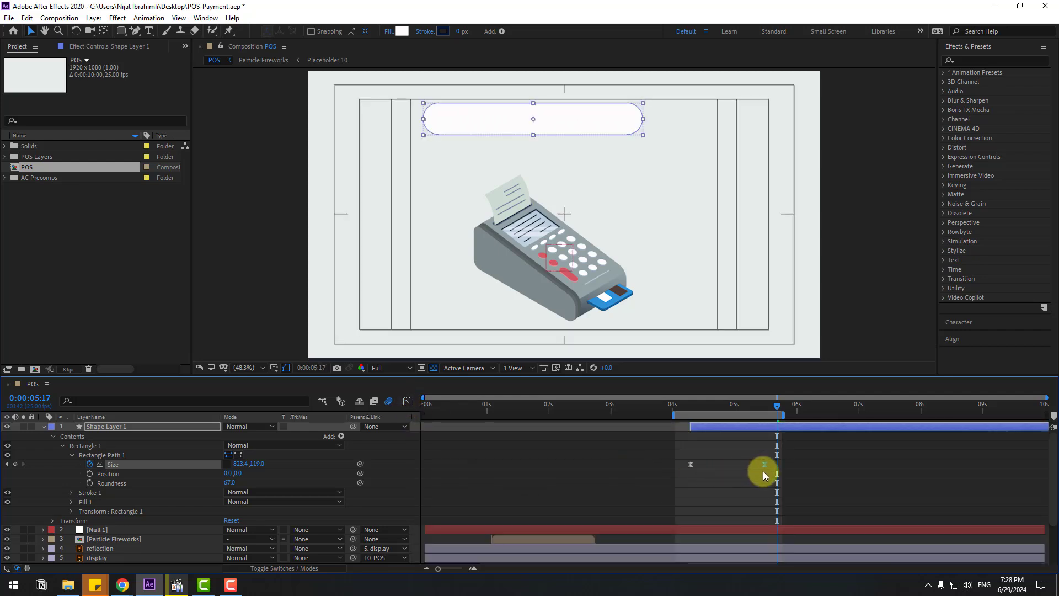
key(space)
key(space)
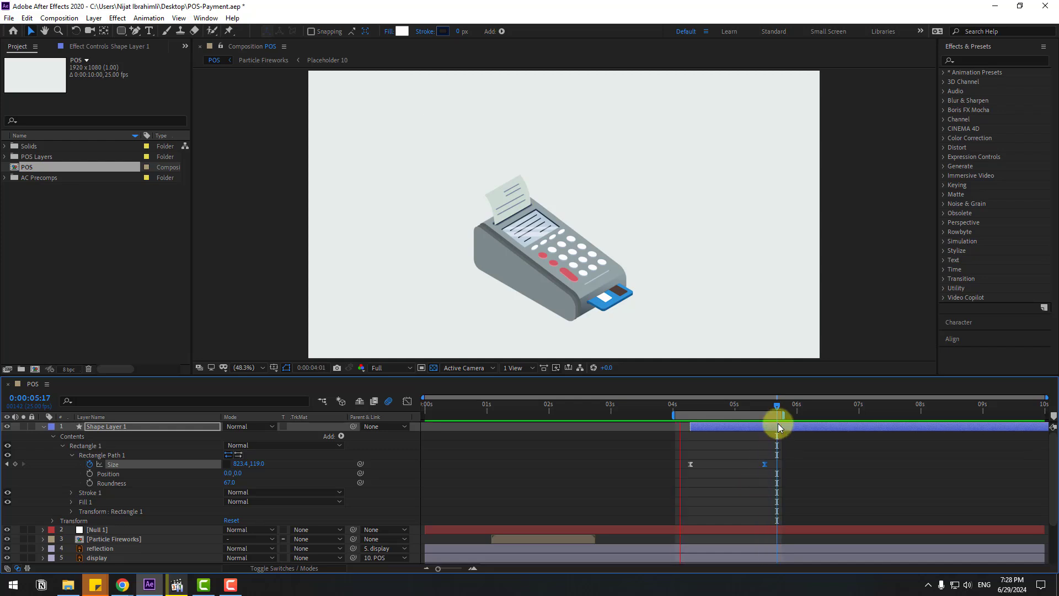
drag(762, 408, 791, 406)
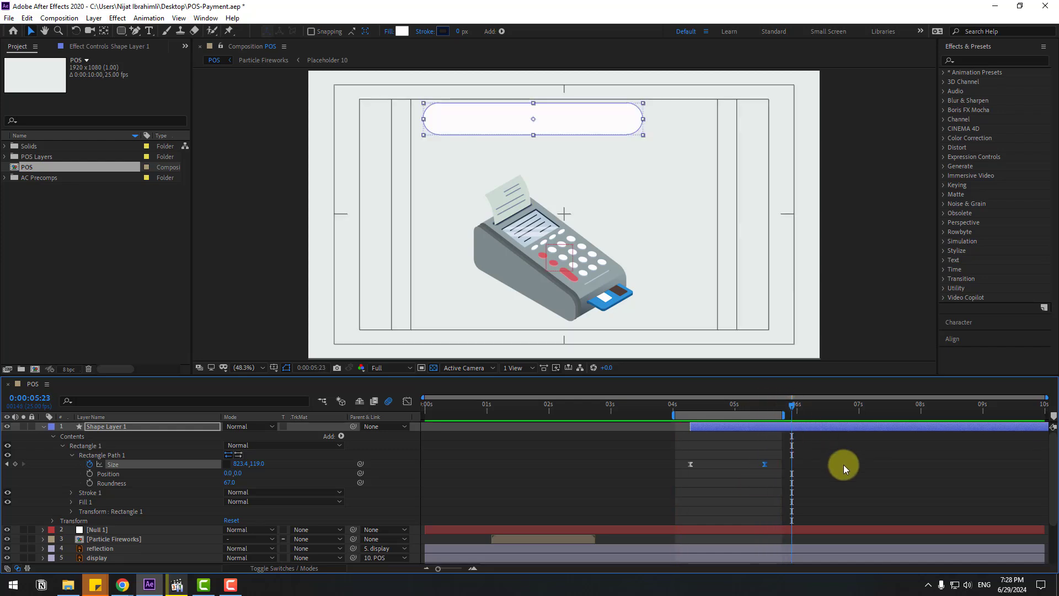
Rename Shape Layer 1 as SEARCH-WHITE.
click(587, 455)
click(115, 428)
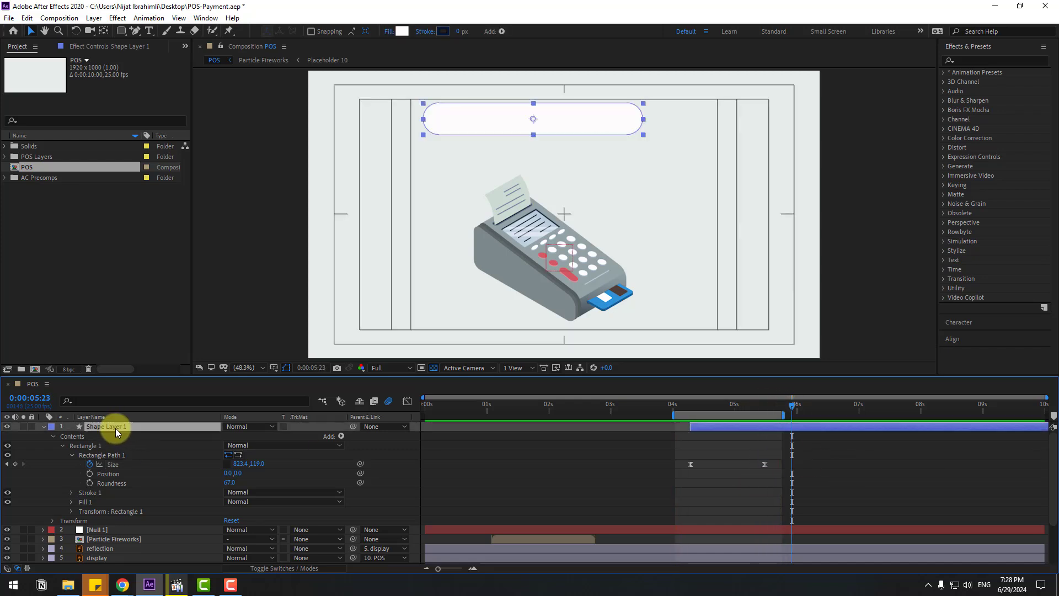
key(Return)
text(SEARCH-WHITE)
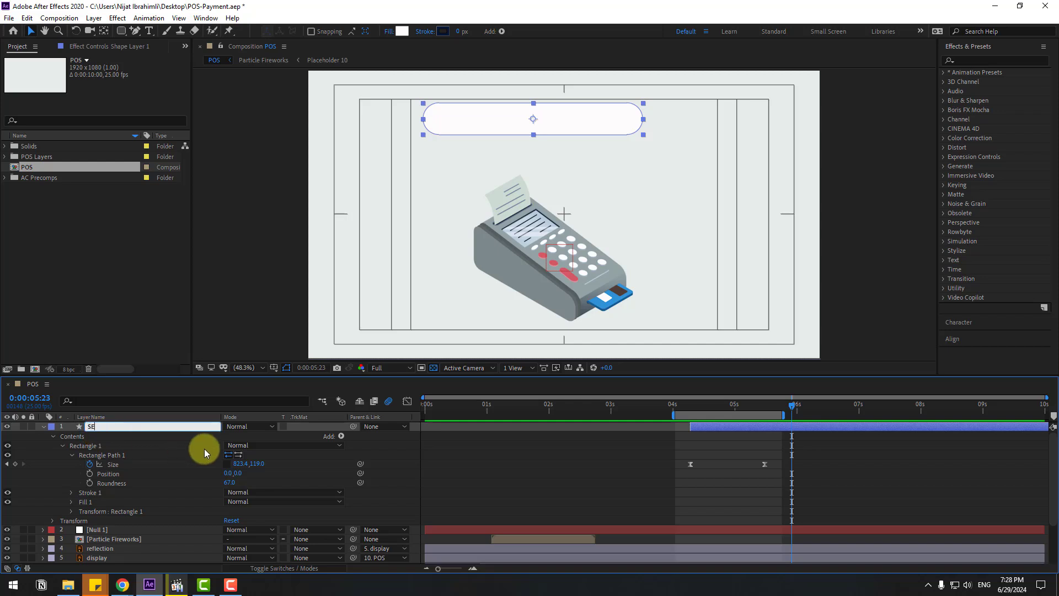
key(Return)
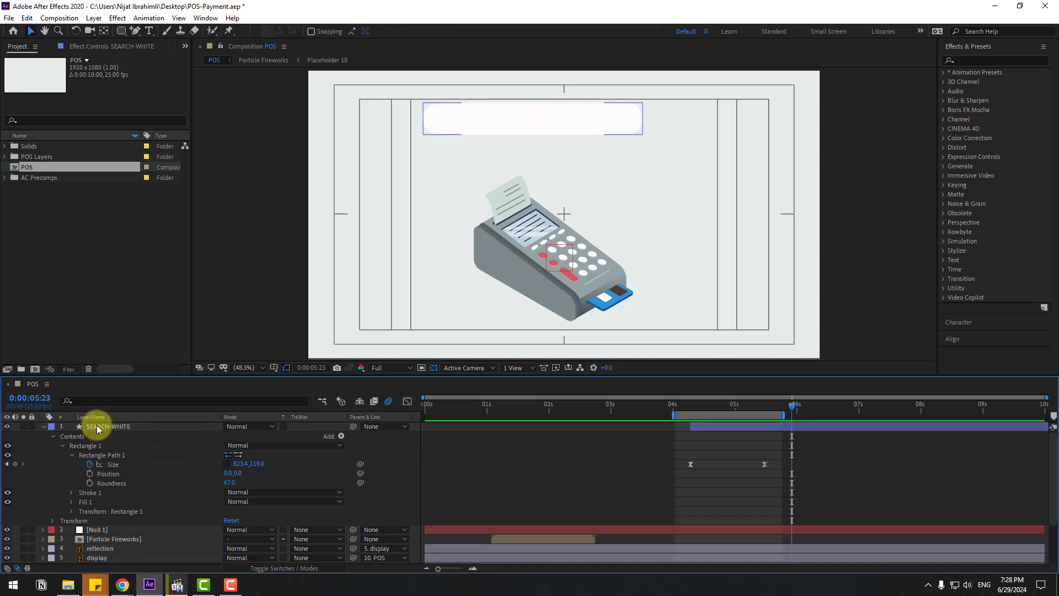
Duplicate the SEARCH-WHITE layer and start the copy at 0:00:06:00.
click(116, 428)
key(ctrl+d)
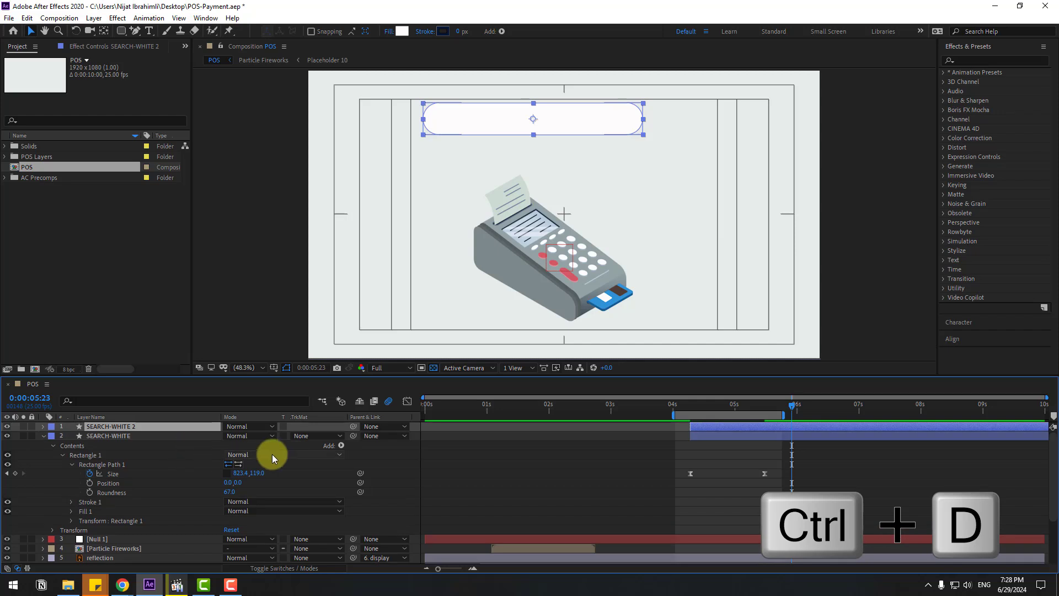
drag(707, 426, 871, 407)
Remove the Size keyframes from SEARCH-WHITE 2 and set its rectangle's width to 178.4.
key(u)
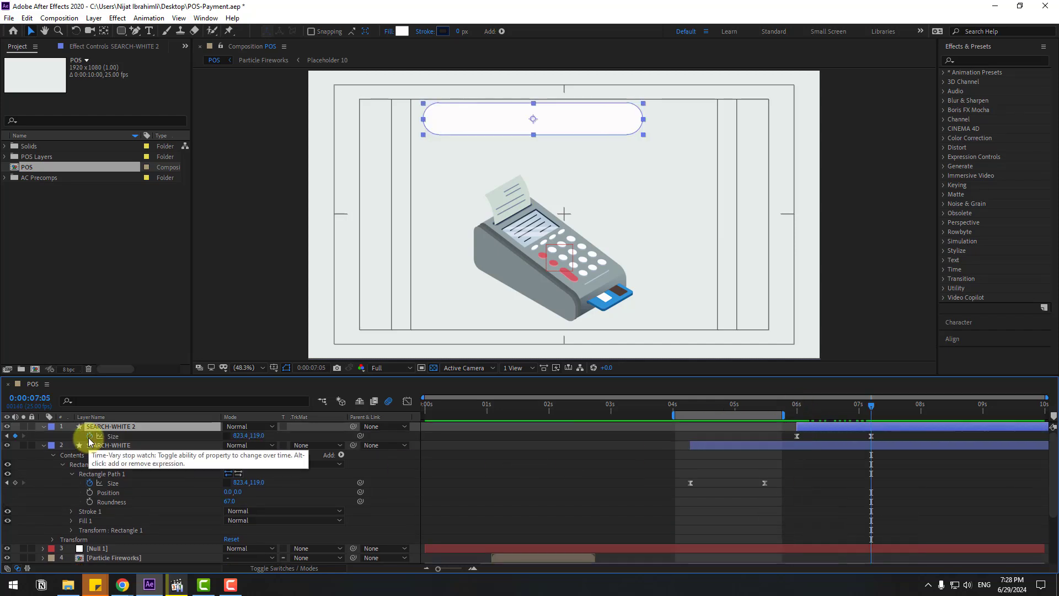
click(90, 436)
drag(239, 436, 17, 359)
Fill the SEARCH-WHITE 2 rectangle with a muted red and set its roundness to 49.
click(402, 31)
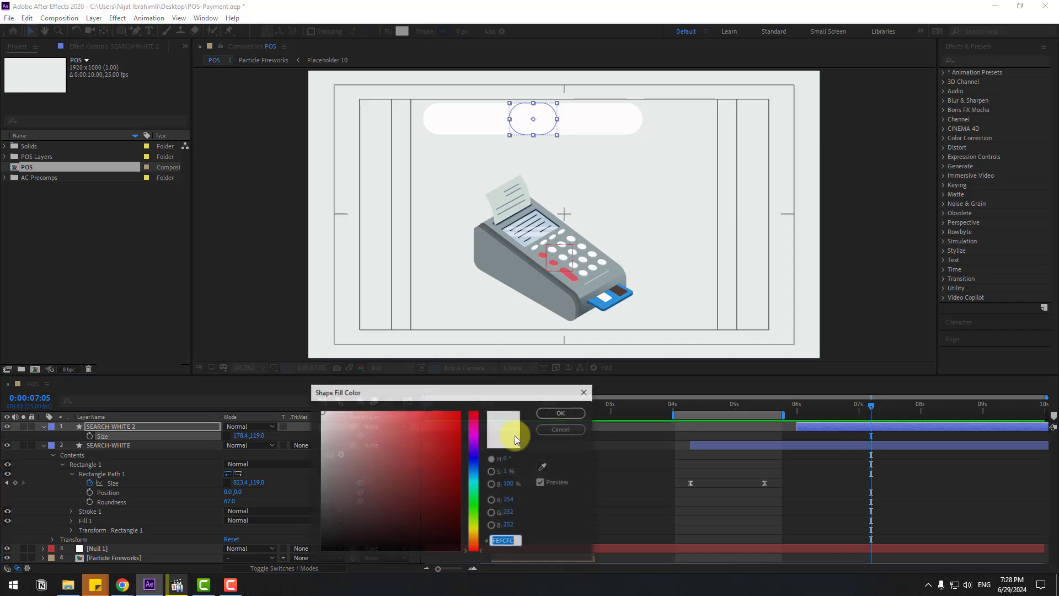
click(442, 422)
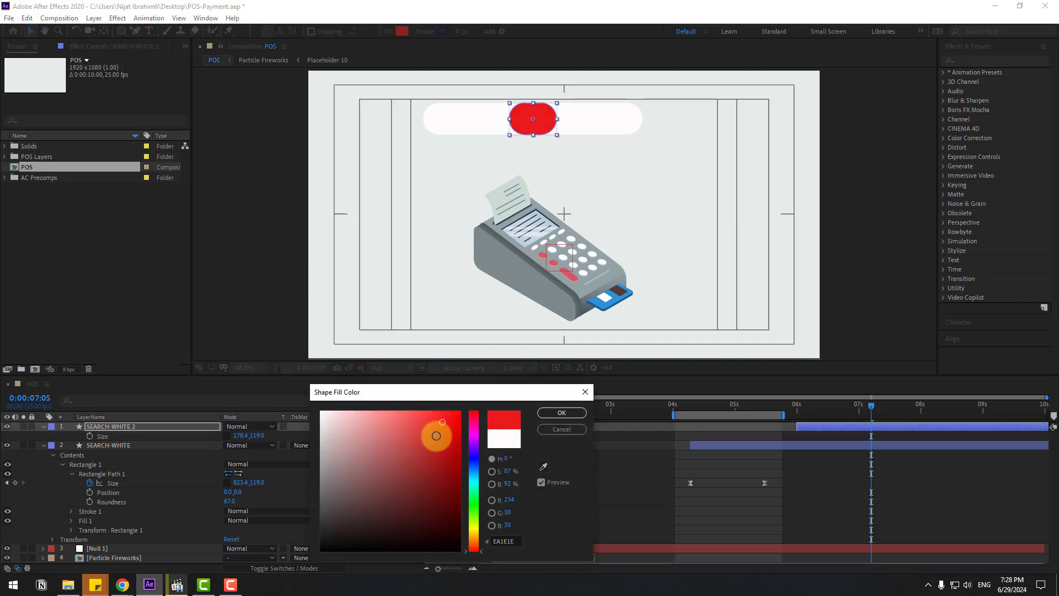
click(420, 425)
click(562, 413)
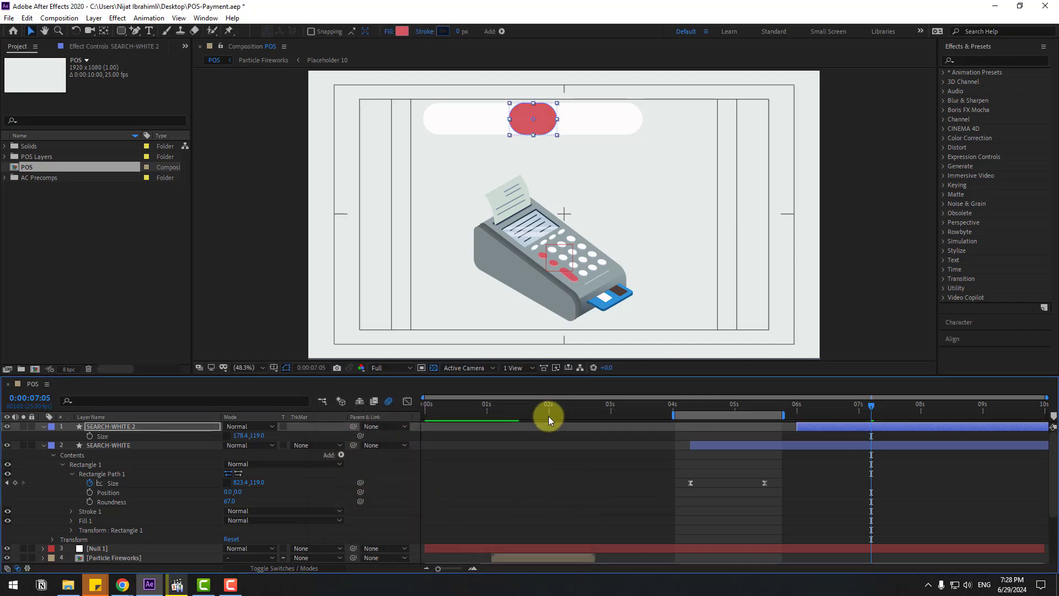
click(43, 426)
click(44, 426)
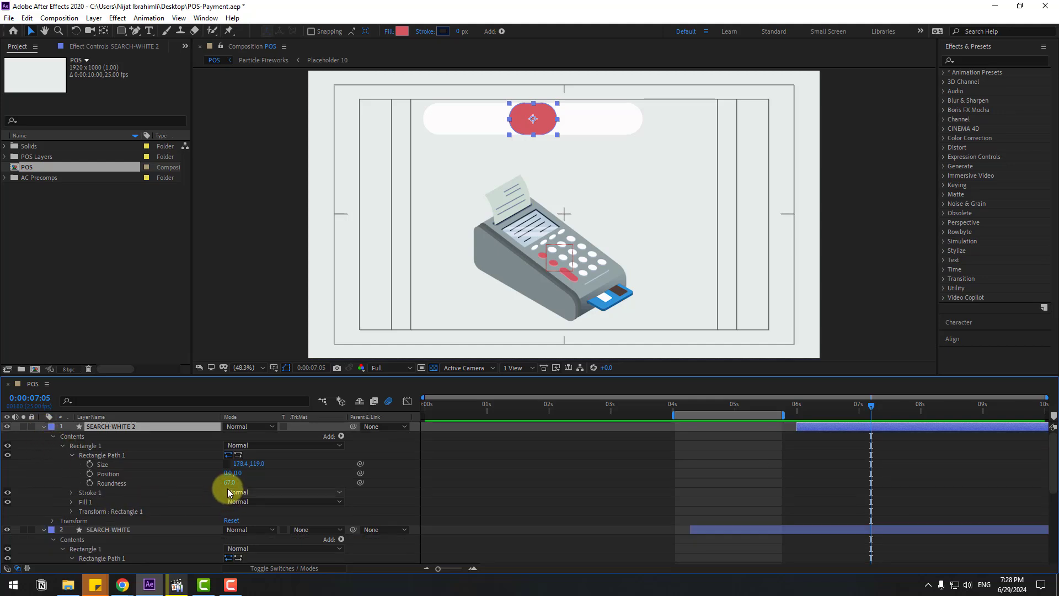
drag(230, 482, 154, 486)
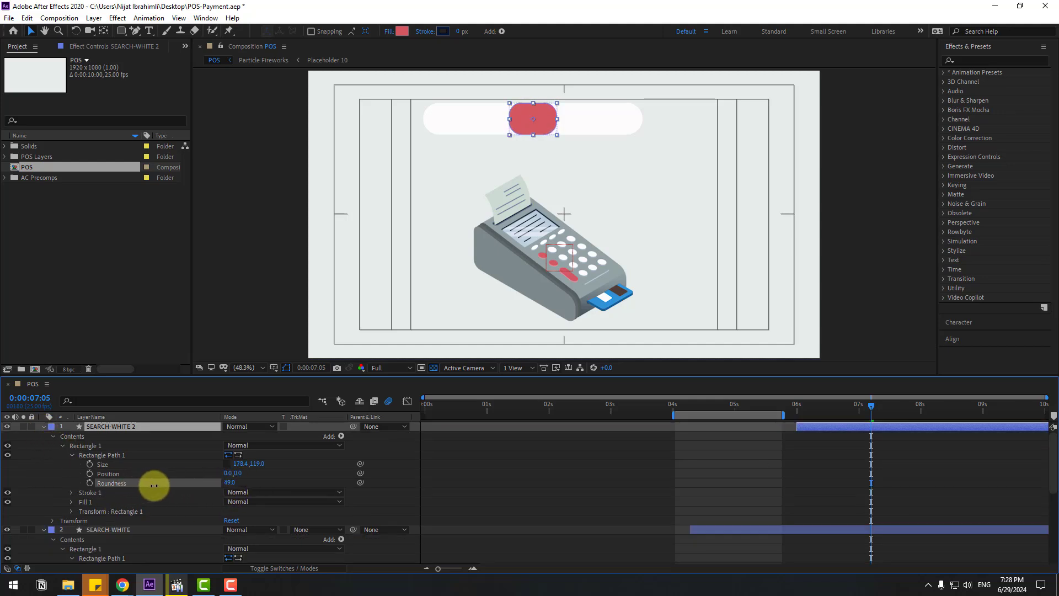
Nudge the red shape horizontally until it sits just right of the white banner with a small gap.
click(113, 427)
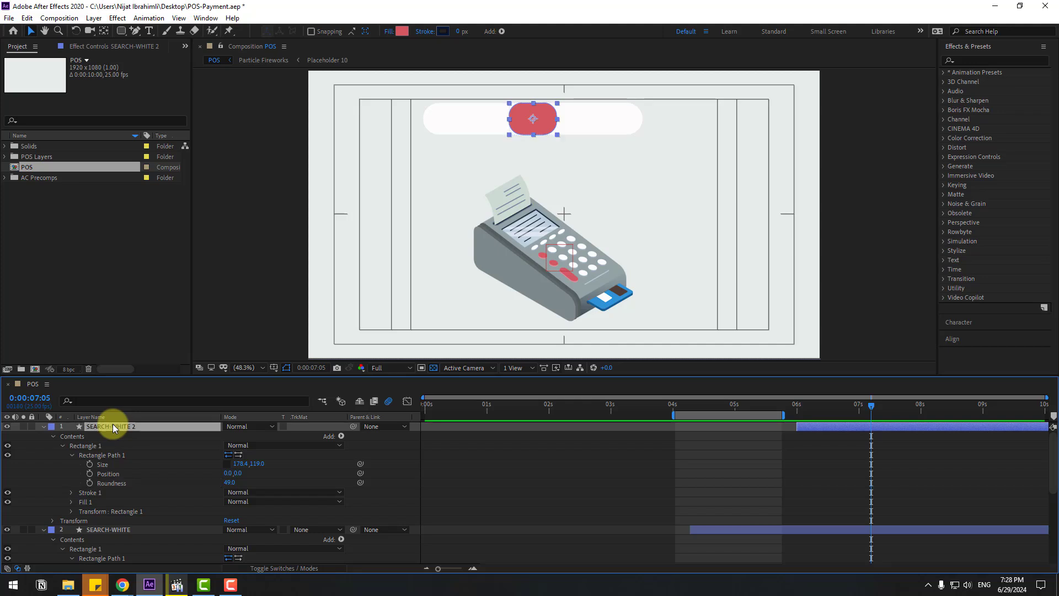
key(Return)
key(shift+Right)
key(shift+Right)
key(shift+Right)
key(shift+Right)
key(shift+Right)
key(shift+Right)
key(shift+Right)
key(shift+Right)
key(shift+Right)
key(shift+Right)
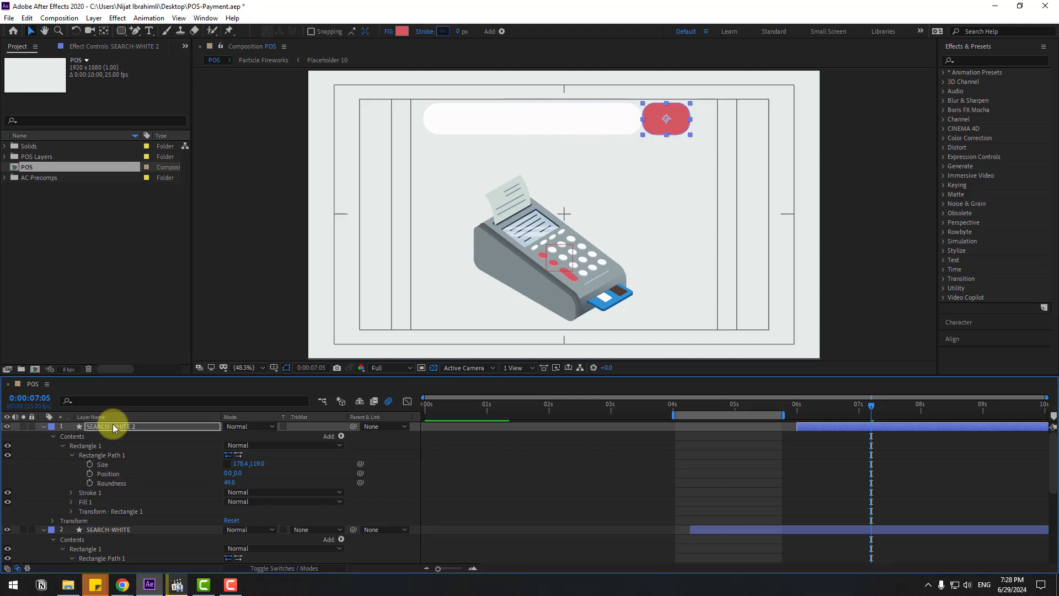
key(shift+Right)
key(shift+Right)
key(shift+Right)
key(shift+Right)
Rename the SEARCH-WHITE 2 layer as SEARCH-RED.
key(Return)
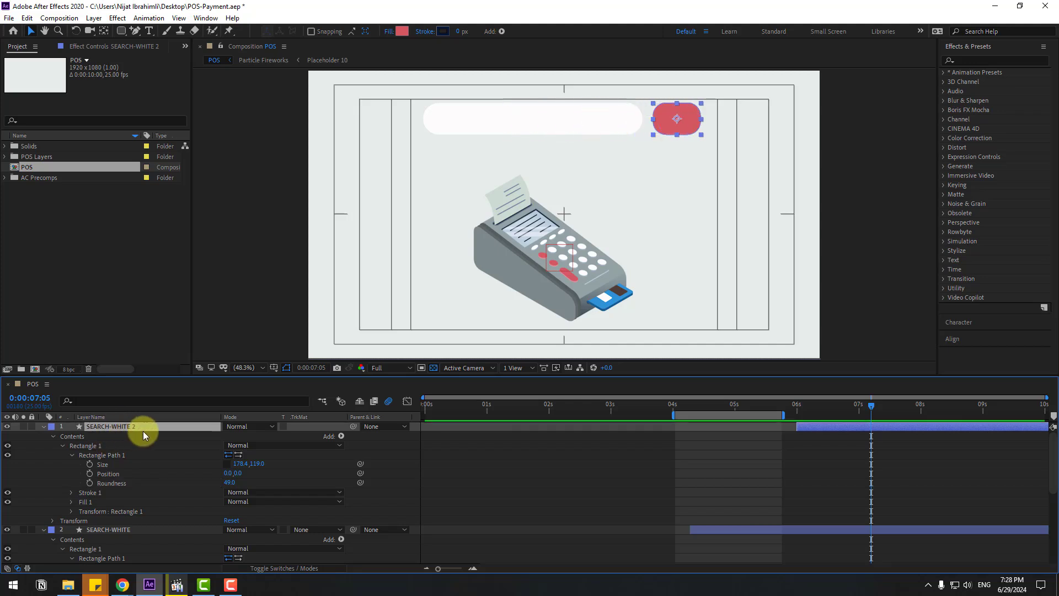
key(Return)
drag(142, 427, 113, 428)
text(RE)
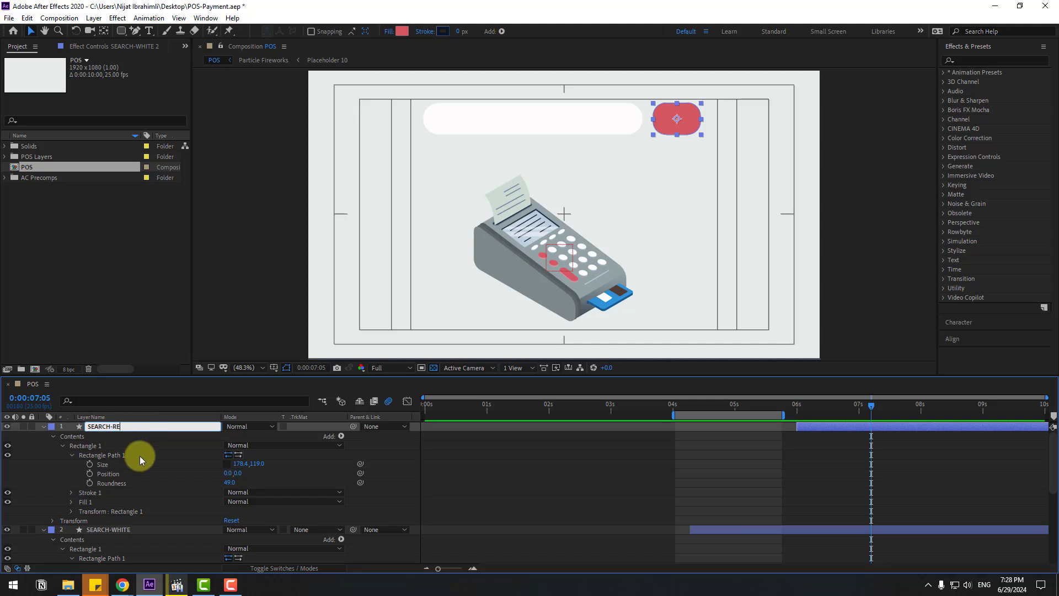
text(D)
key(Return)
Keyframe SEARCH-RED's rectangle width from 0 at the layer's start to 178.4, and move the ending Size keyframe later.
key(i)
key(ctrl+v)
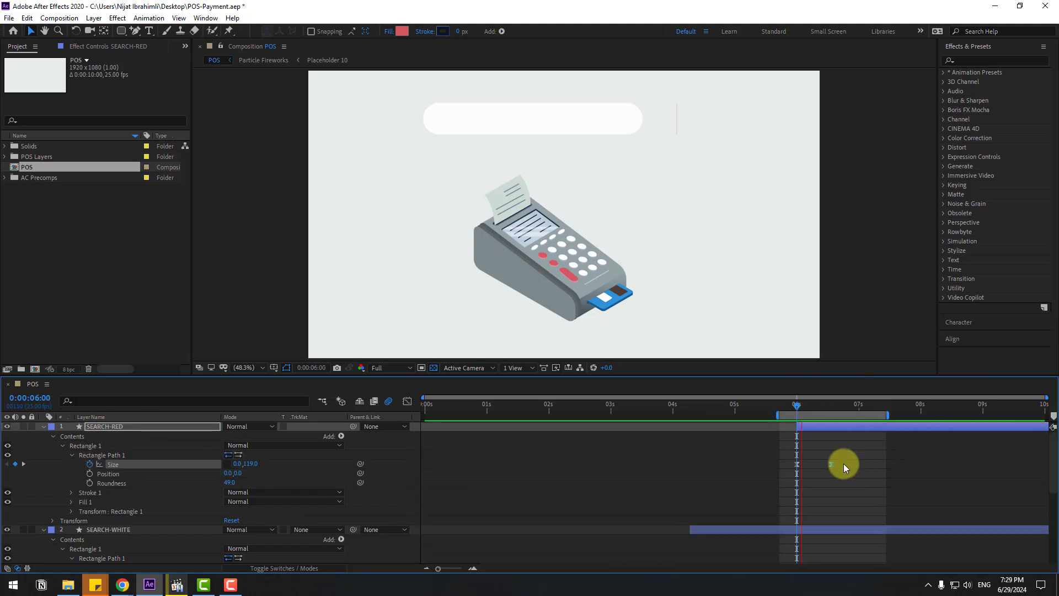
drag(844, 465, 849, 466)
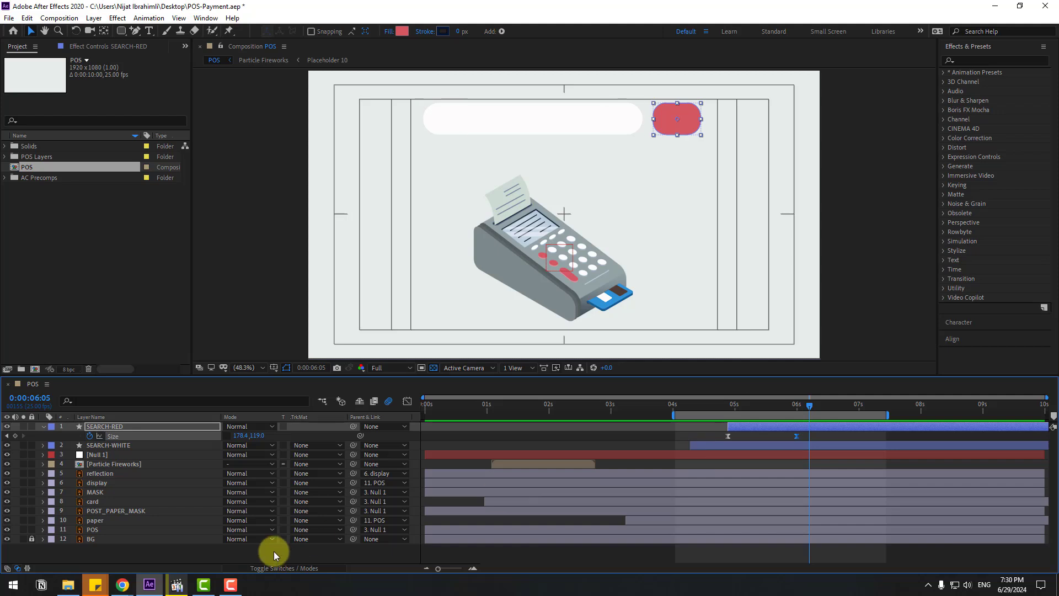
Add the text "sell your products" over the white banner in grey-blue Gabo Drive Condensed Bold at 103 px.
click(273, 552)
click(150, 30)
key(u)
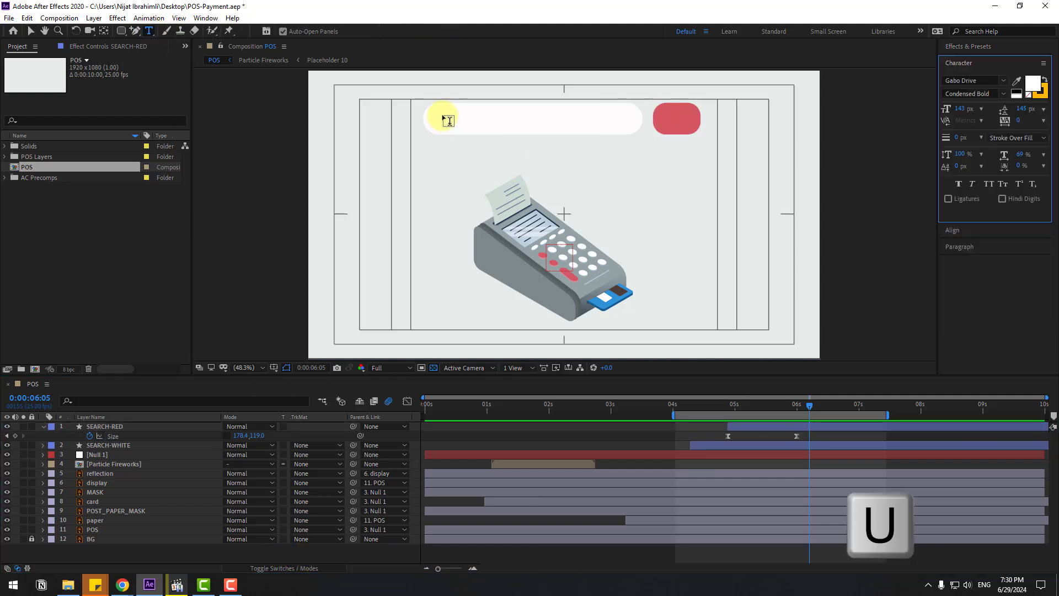
click(470, 150)
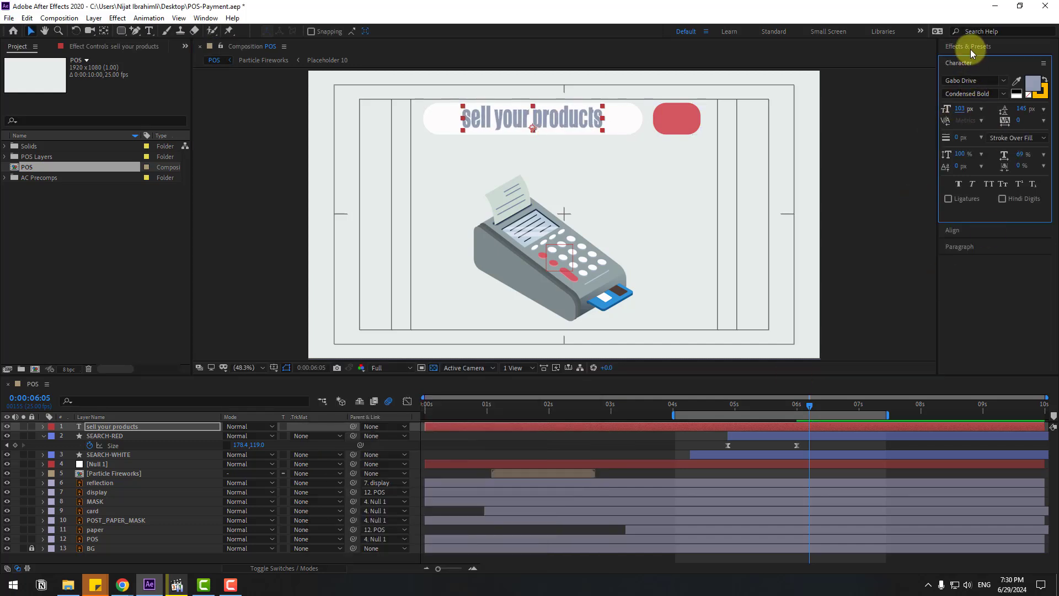
Search the effects and presets for "word pro" and apply the Word Processor preset to the "sell your products" layer.
click(968, 46)
click(980, 59)
text(w)
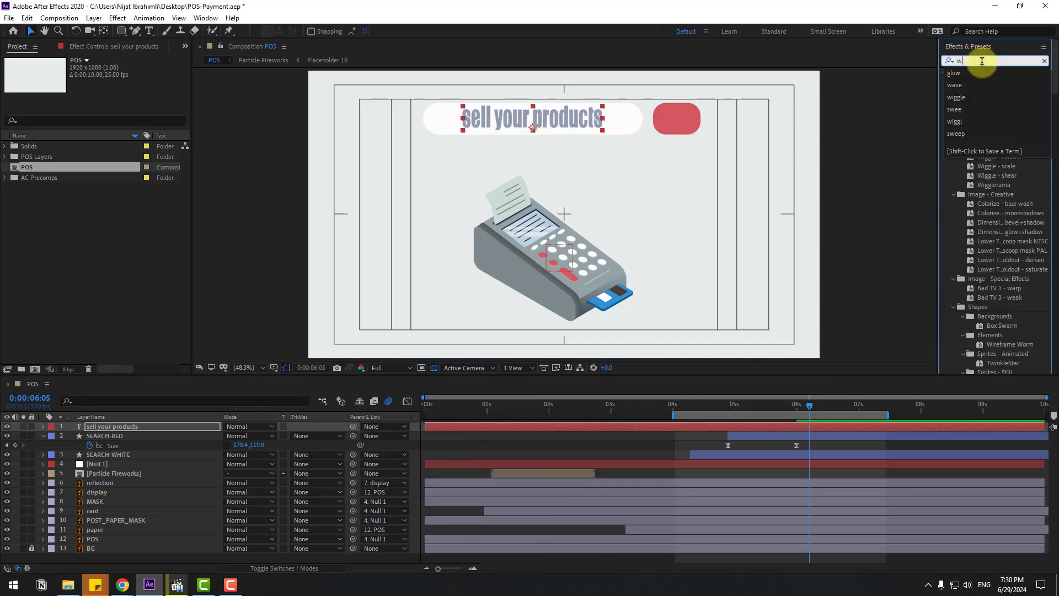
text(ord pro)
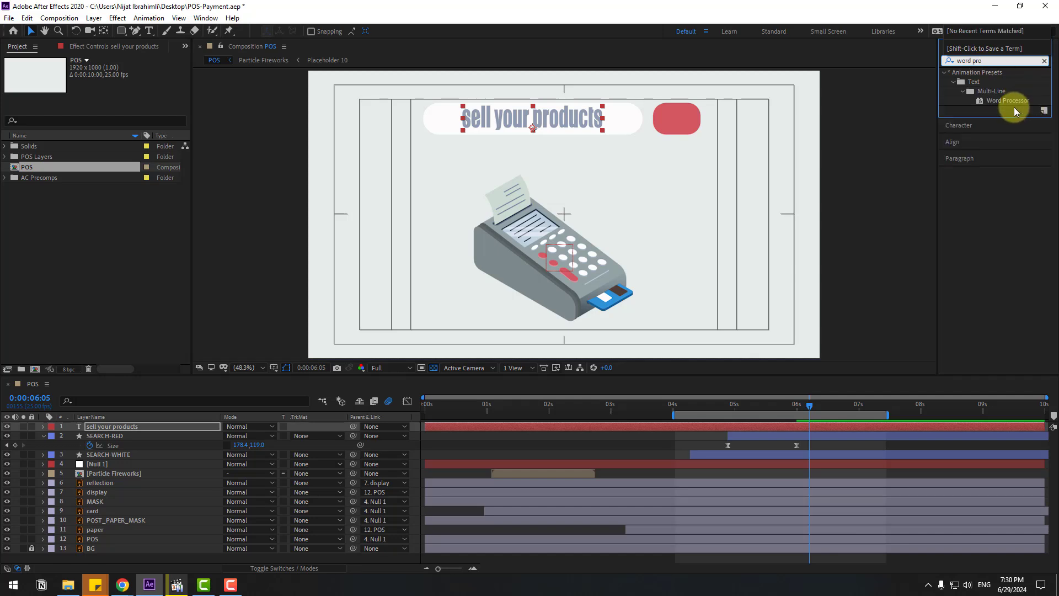
drag(1014, 112, 113, 429)
Move both Type_on Slider keyframes to the beginning of the text layer, and start that layer at about 0:00:05:00.
key(u)
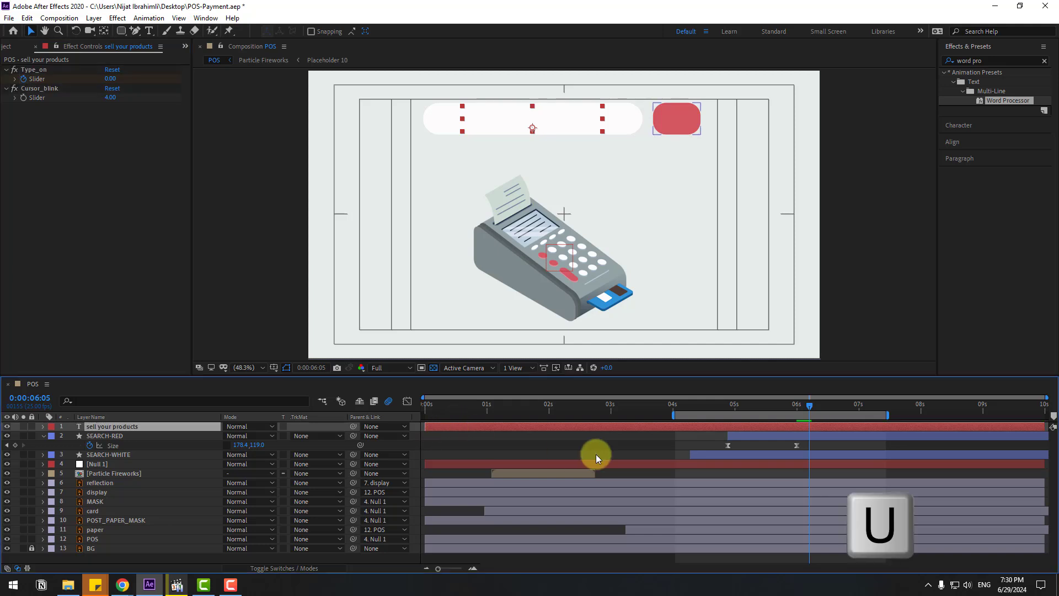
mouse_move(785, 407)
mouse_down()
mouse_move(856, 407)
mouse_move(806, 410)
mouse_up()
drag(948, 446, 491, 448)
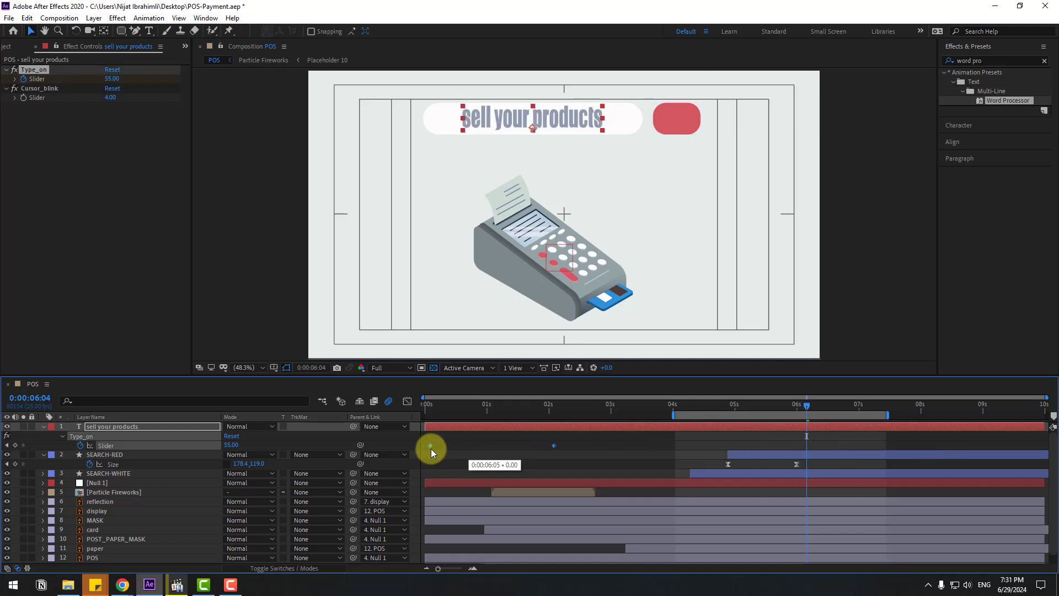
drag(433, 426, 774, 406)
Apply Easy Ease to both Type_on Slider keyframes and preview the typing animation.
drag(872, 445, 736, 445)
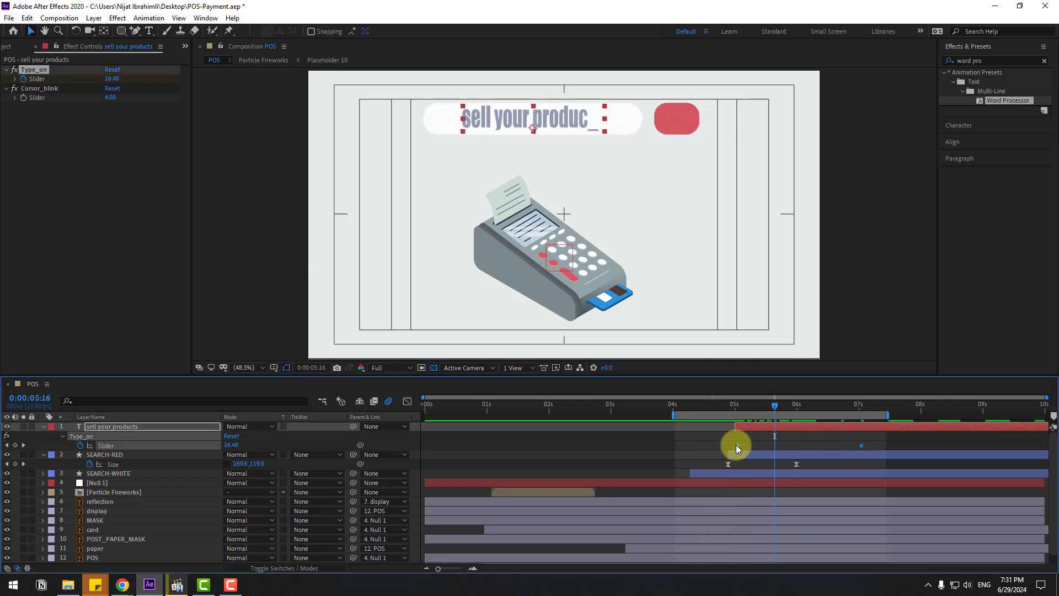
right_click(736, 444)
mouse_move(862, 439)
click(876, 471)
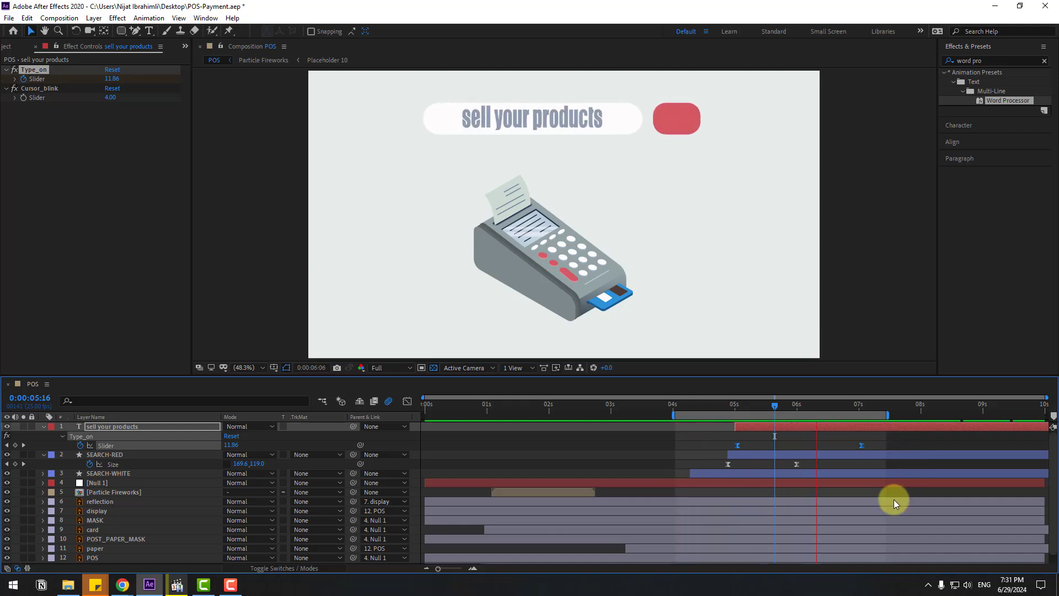
key(space)
Extend the work area to about 0:00:08:23, move the last Type_on Slider keyframe to about 0:00:07:20 and preview.
drag(888, 415, 977, 415)
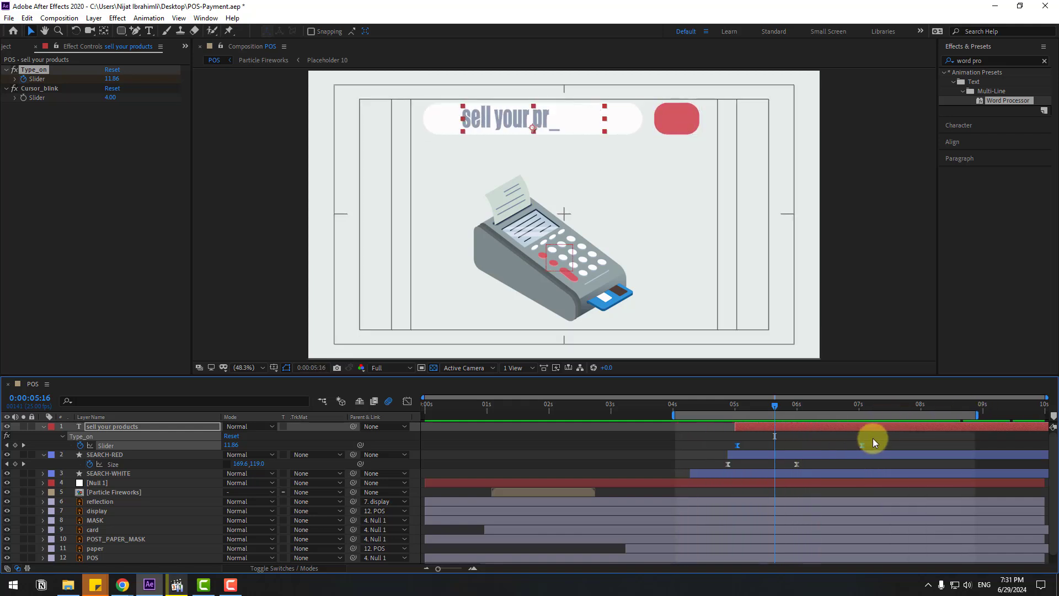
drag(860, 444, 908, 445)
key(space)
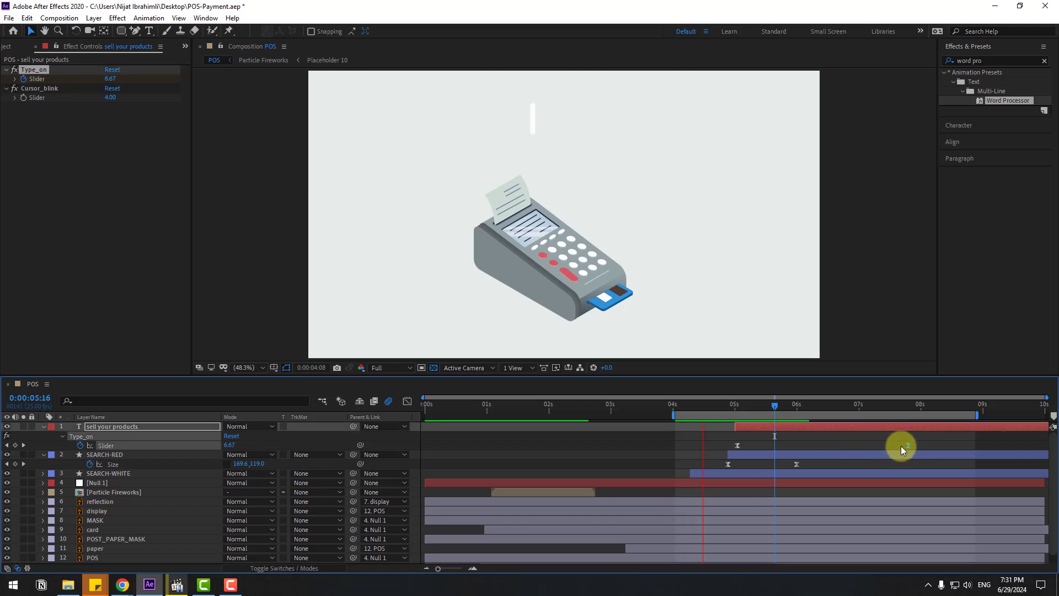
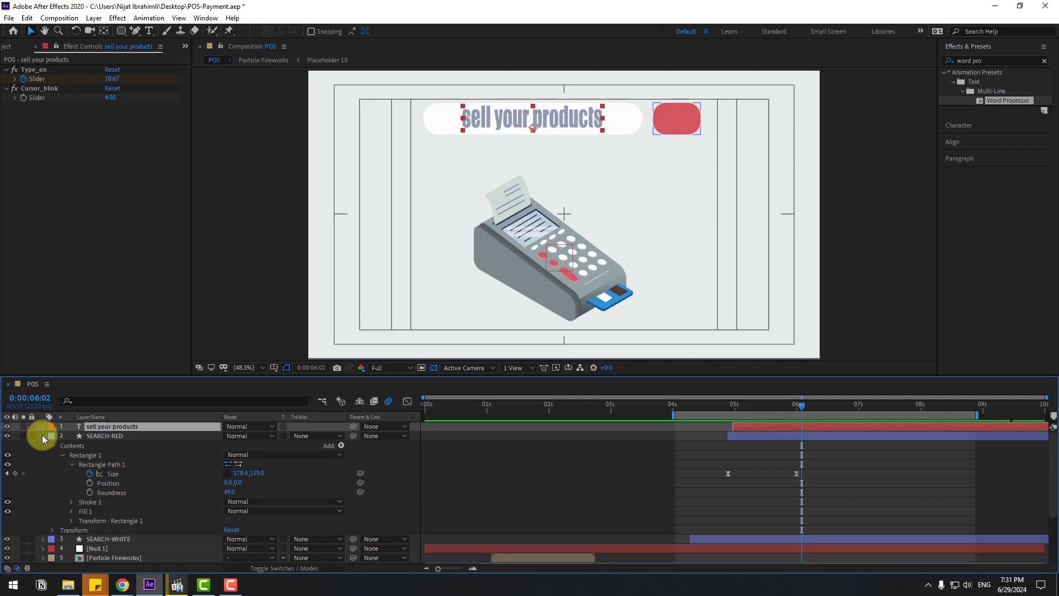
Shift the "sell your products", SEARCH-RED and SEARCH-WHITE layers earlier together so that SEARCH-WHITE starts at about 0:00:00:23.
click(43, 426)
click(97, 444)
shift+click(109, 435)
shift+click(109, 426)
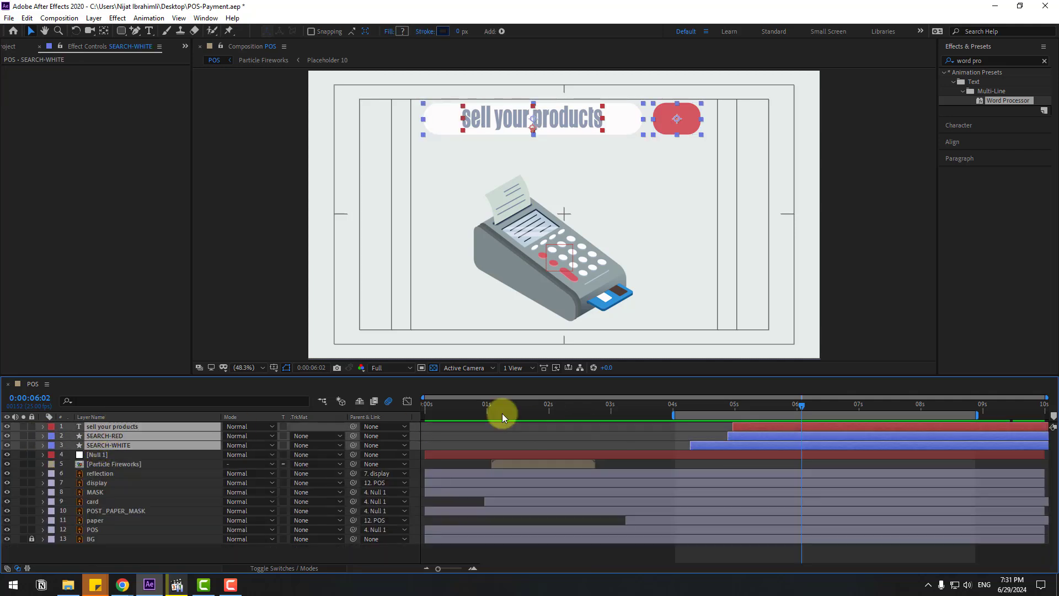
drag(563, 405, 606, 405)
drag(754, 426, 697, 407)
key(ctrl+shift+a)
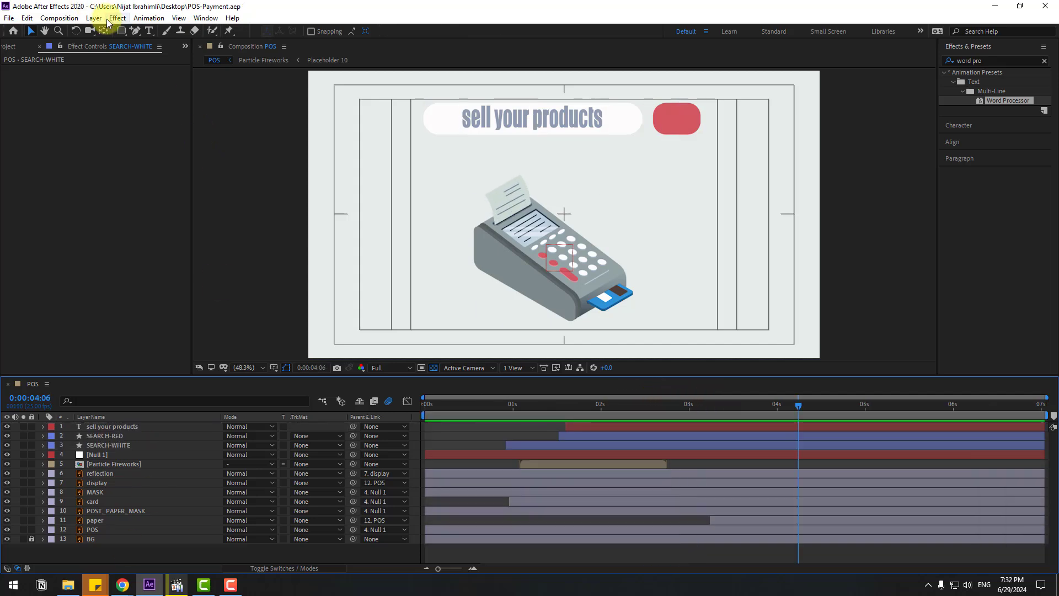
Draw a small circle inside the red button with the Ellipse tool, on a new shape layer.
drag(119, 33, 145, 56)
scroll(627, 220, up, 1)
scroll(628, 220, up, 4)
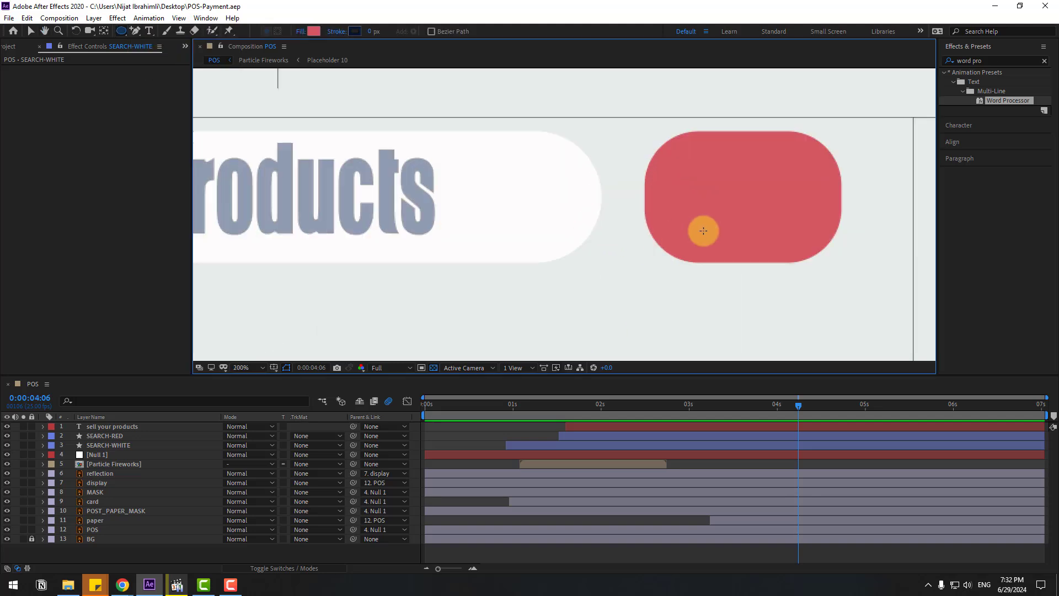
drag(567, 169, 621, 219)
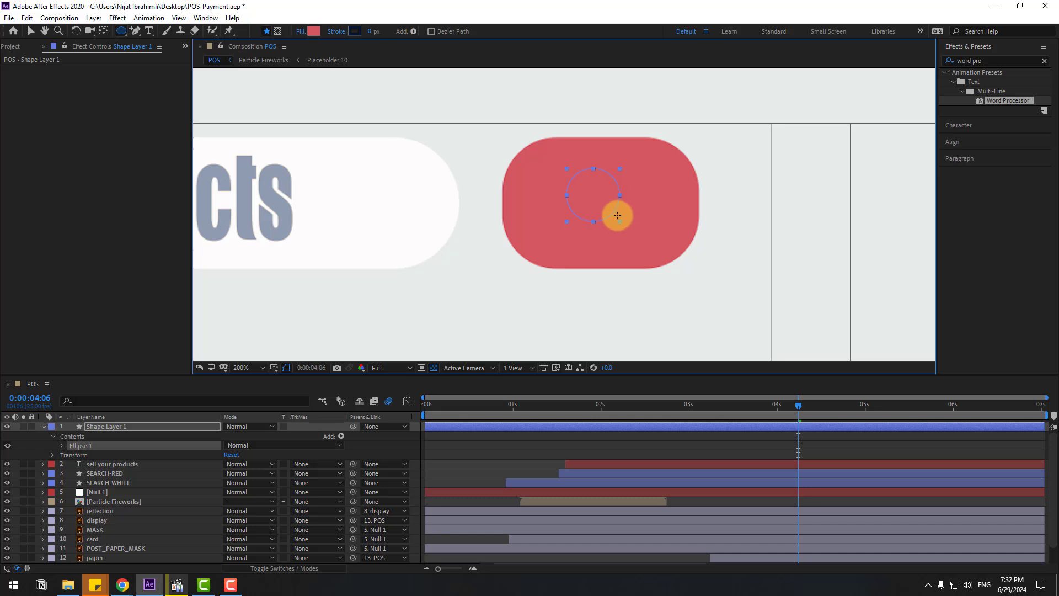
Set the new circle's fill to None.
click(30, 31)
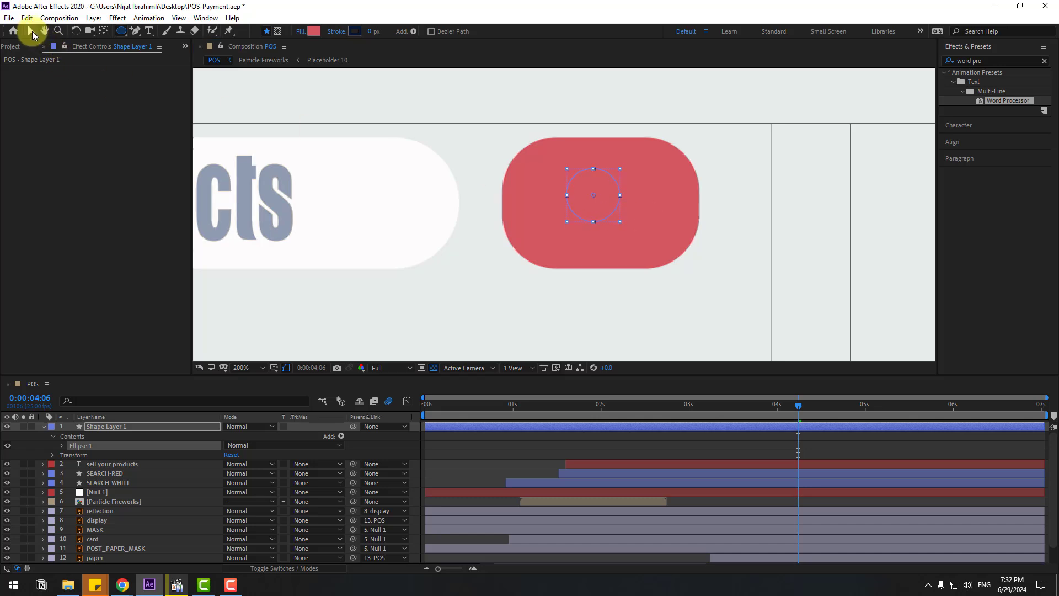
click(389, 32)
click(260, 232)
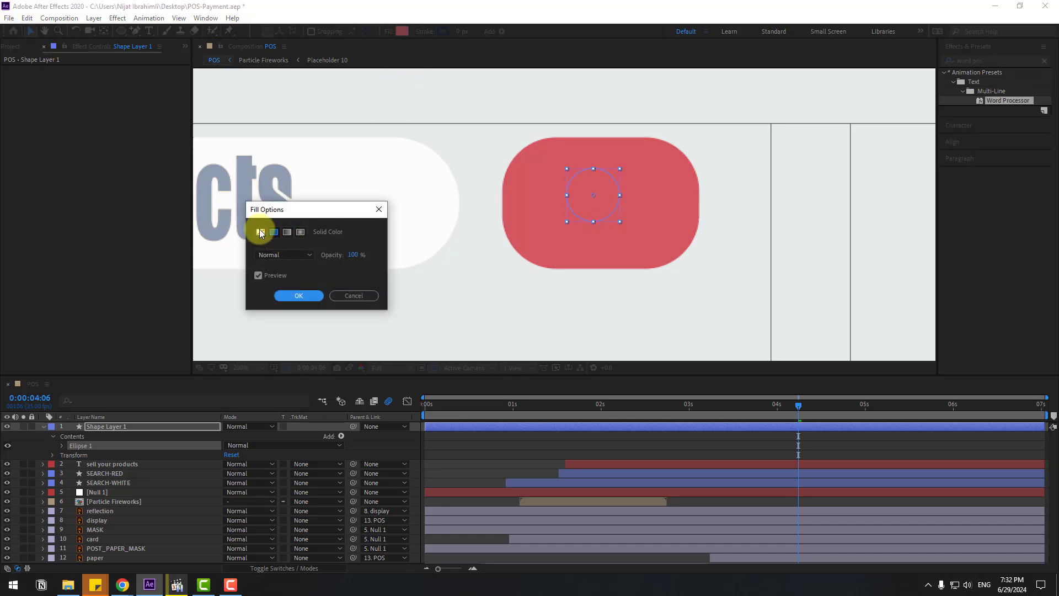
click(308, 292)
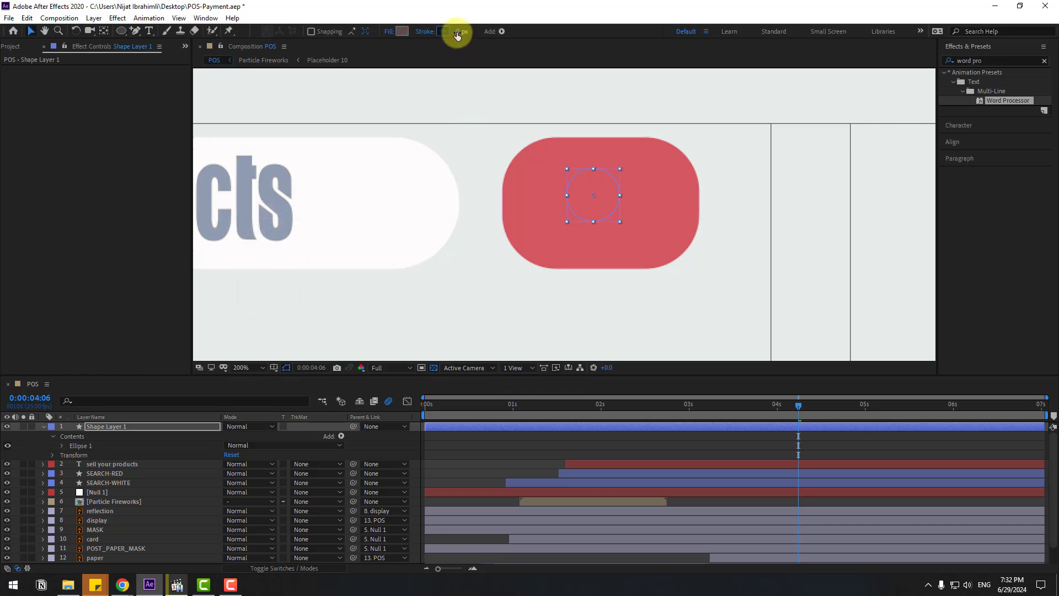
Give the circle a 10 px white (FFFFFF) stroke and move it slightly up and left within the red button.
drag(456, 32, 465, 33)
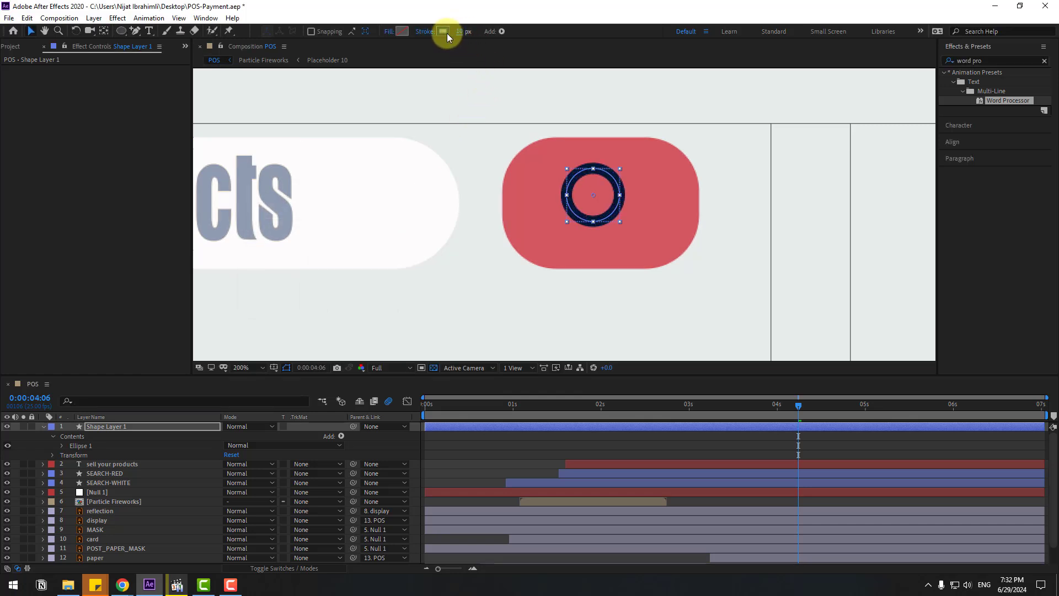
click(445, 32)
drag(342, 428, 306, 403)
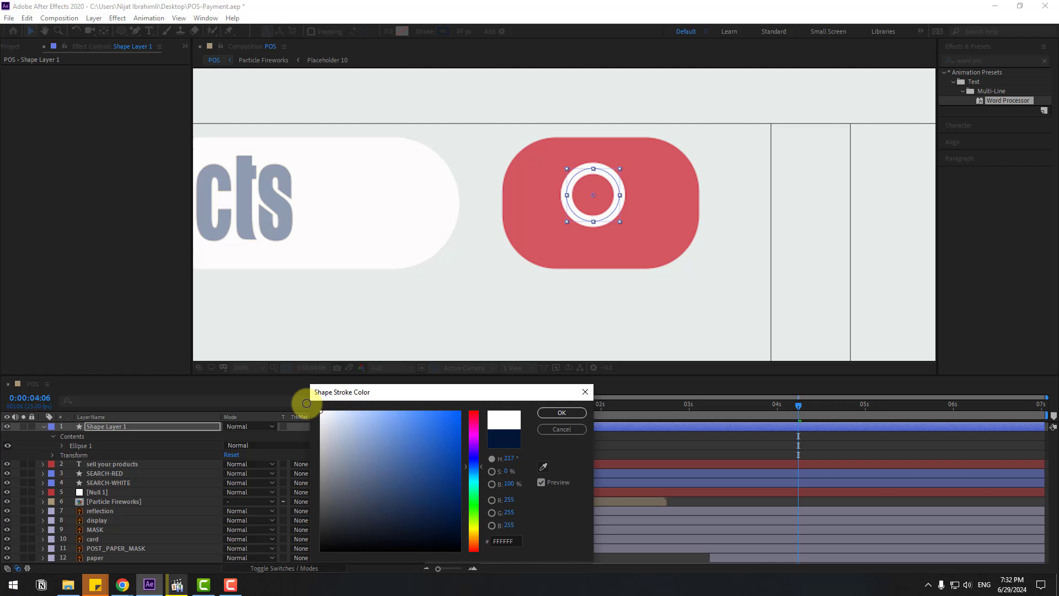
click(562, 413)
drag(604, 220, 588, 213)
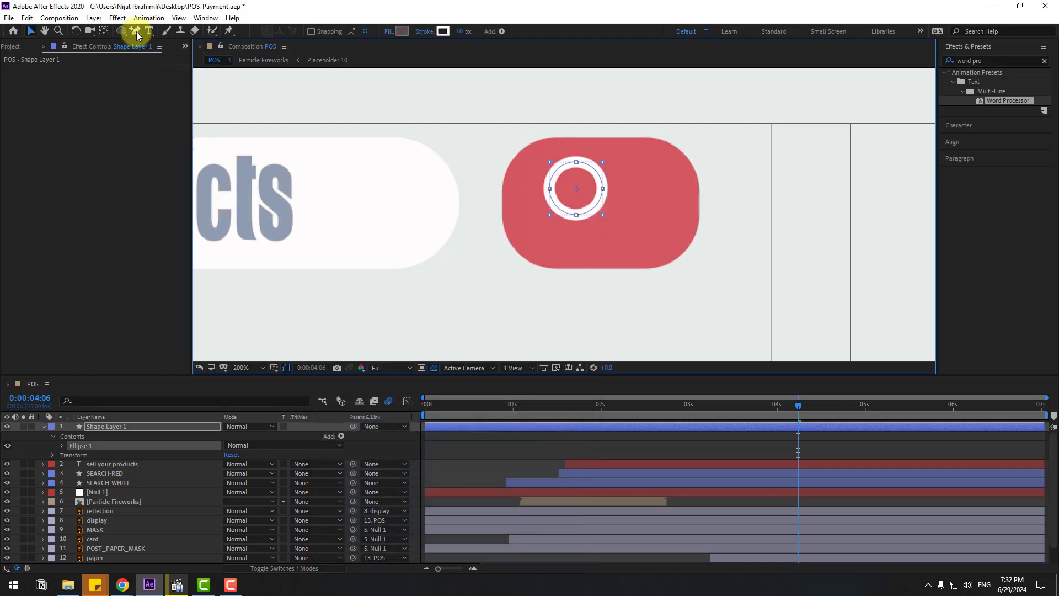
Draw a short diagonal magnifier handle from the circle's lower right edge with the Pen tool, on the same shape layer.
drag(136, 32, 165, 42)
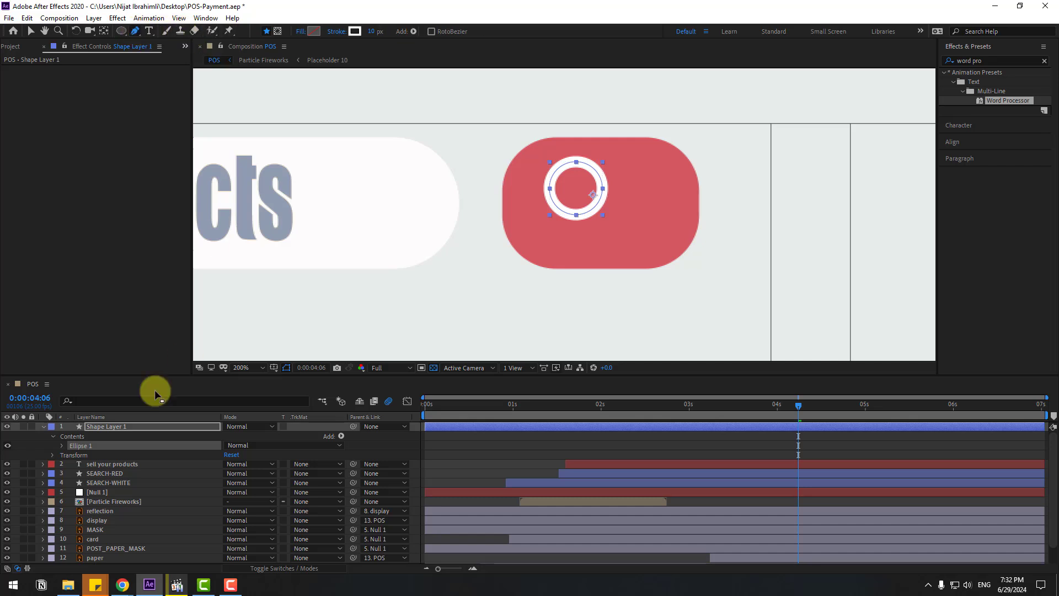
click(83, 426)
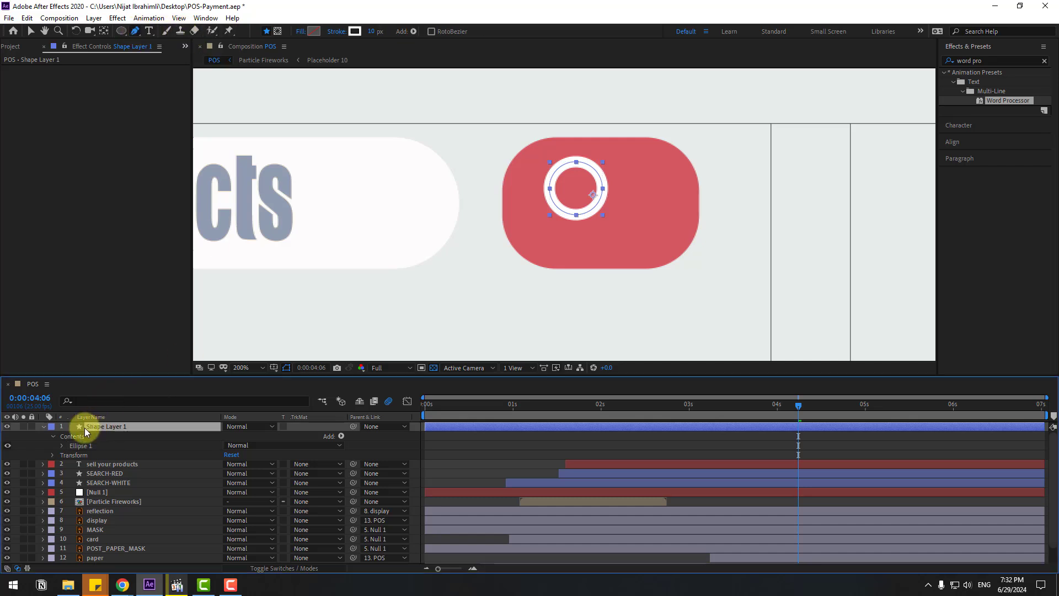
click(592, 206)
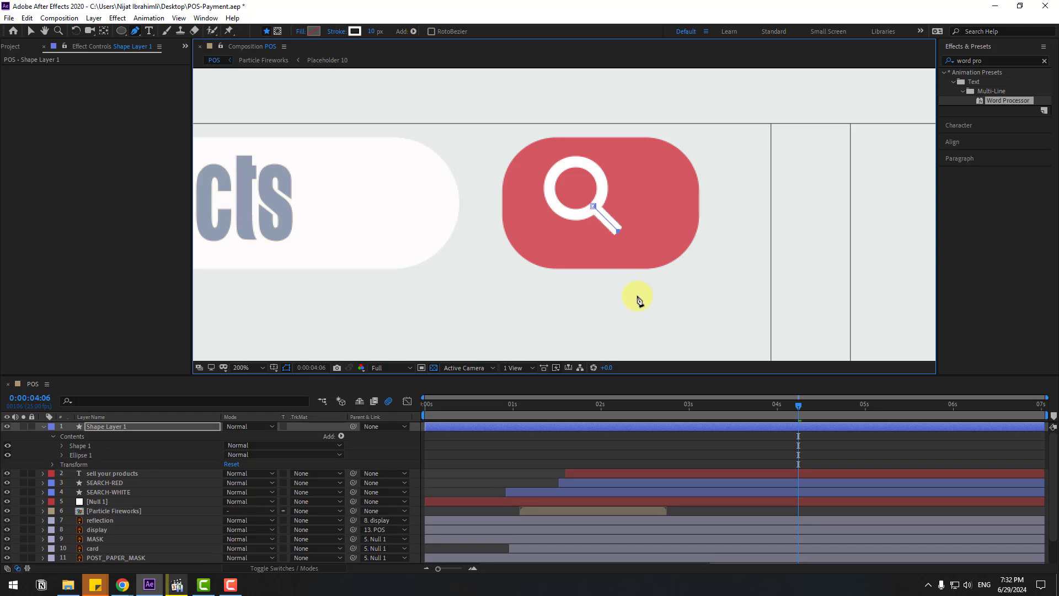
click(31, 31)
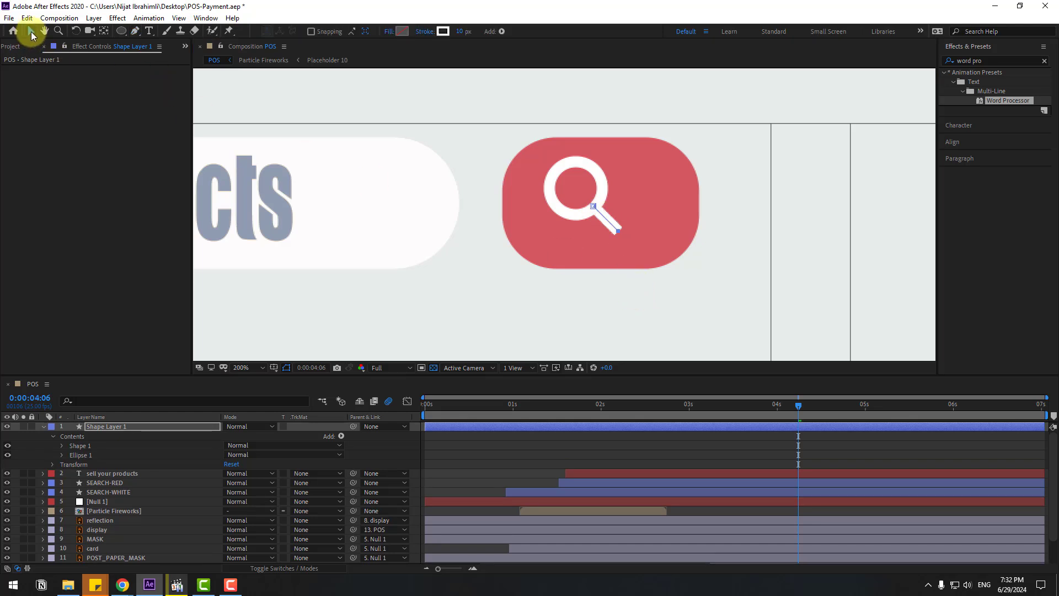
Set the Line Cap of the magnifier handle's stroke to Round Cap.
click(62, 445)
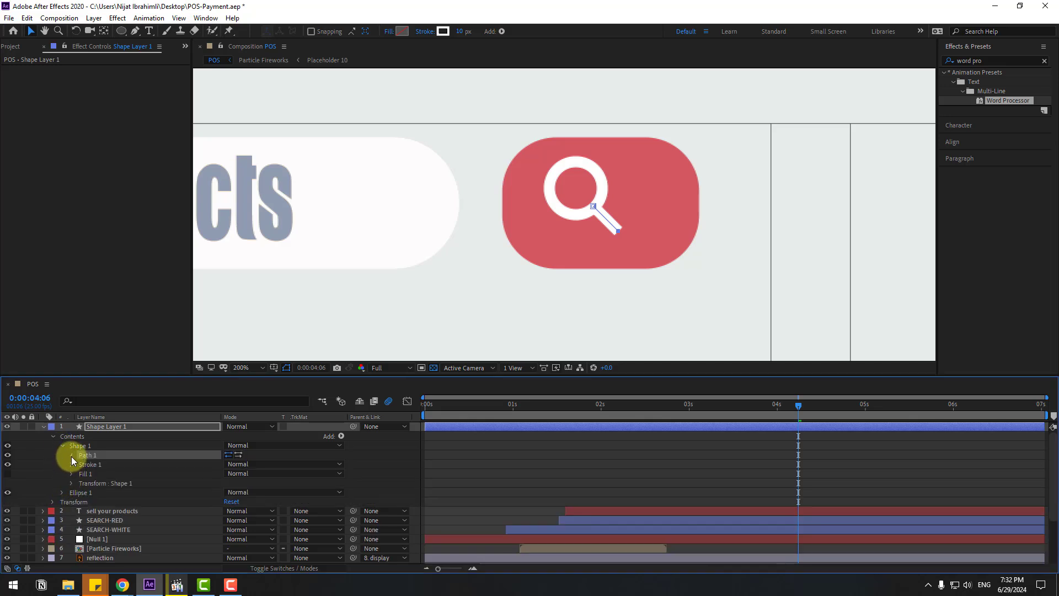
click(71, 455)
click(71, 455)
click(71, 465)
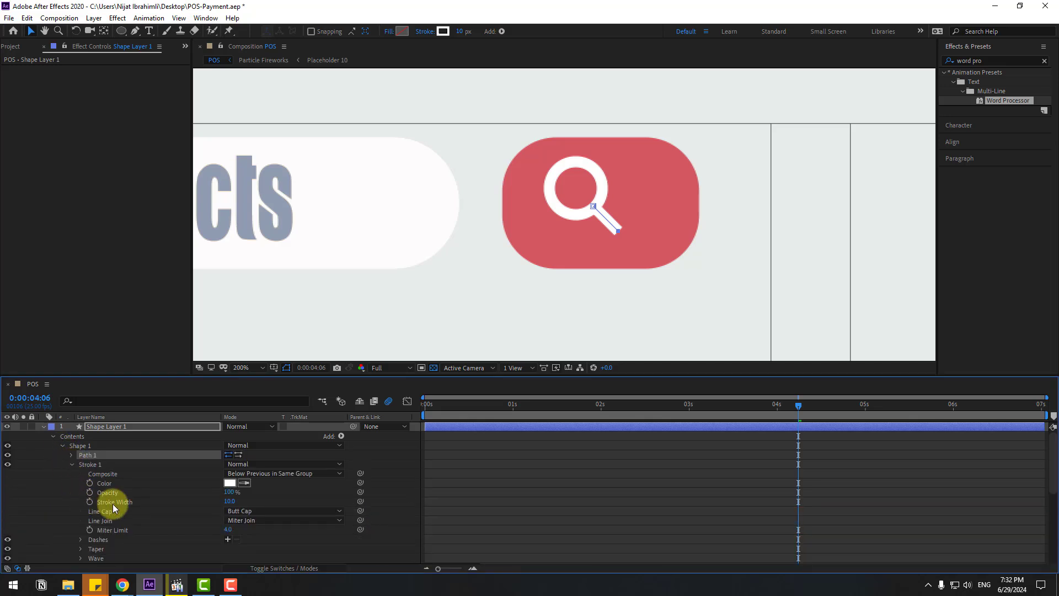
scroll(132, 522, down, 1)
click(243, 483)
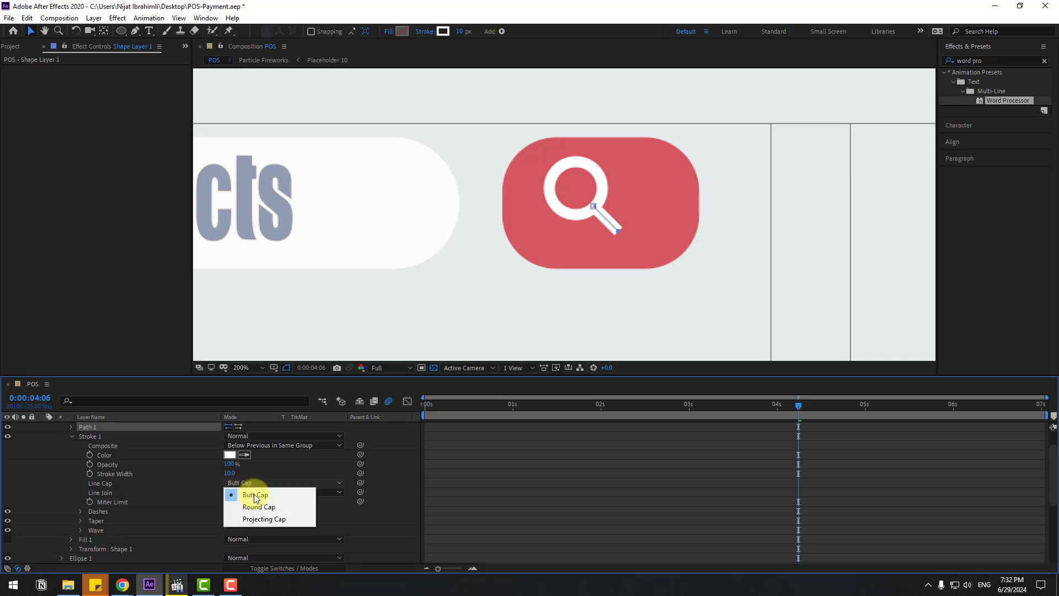
click(254, 508)
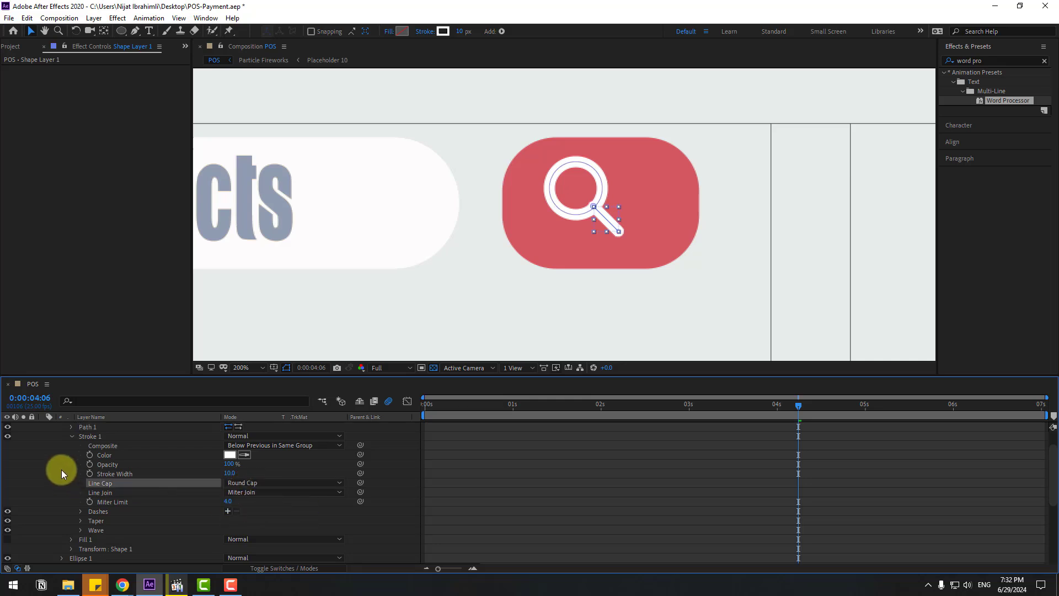
Rename the magnifier shape layer as search-icon and parent it to the SEARCH-RED layer.
key(u)
drag(352, 426, 105, 445)
click(572, 405)
drag(572, 406, 636, 405)
Start the search-icon layer at 0:00:02:03 and set a Scale keyframe of 0% there.
key(s)
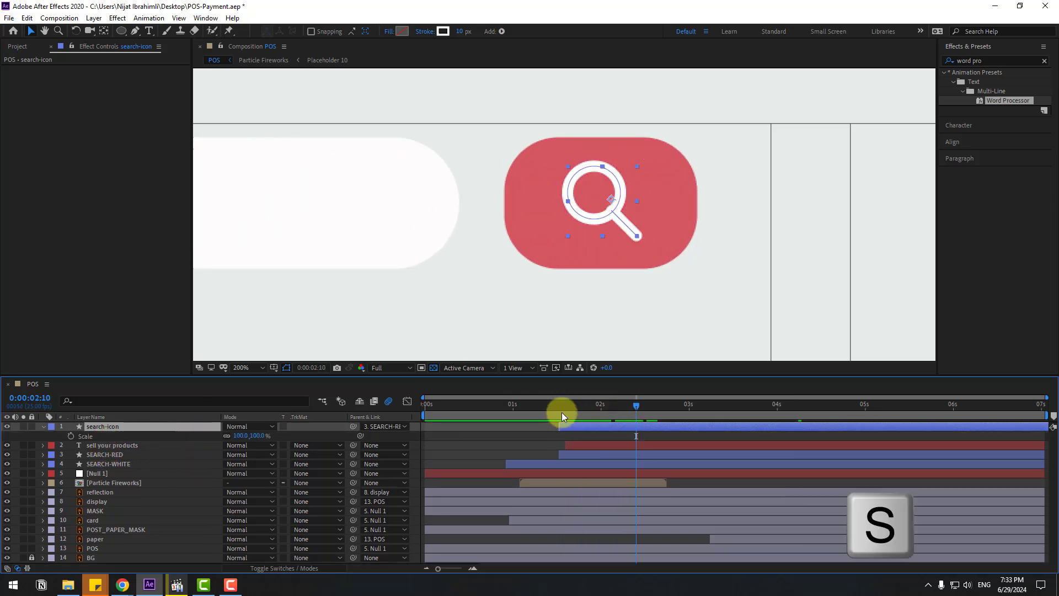
click(561, 403)
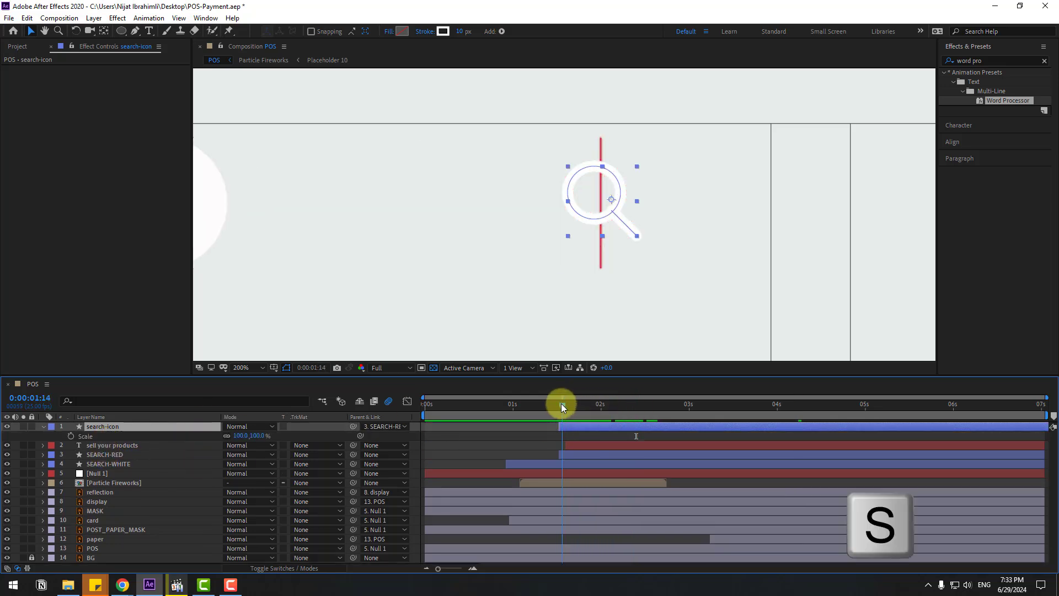
click(611, 406)
click(236, 435)
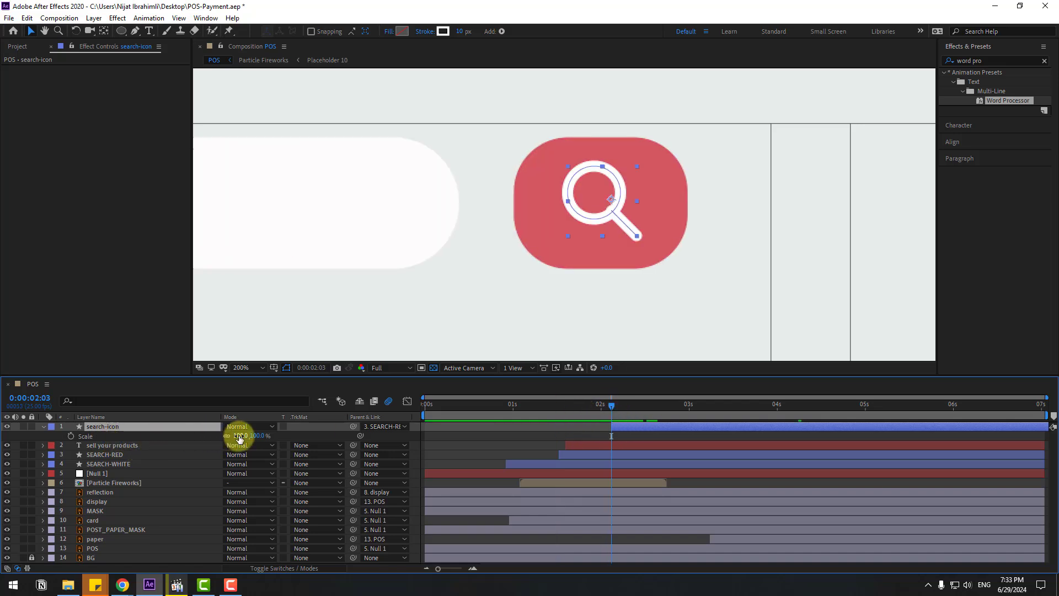
text(0)
click(72, 436)
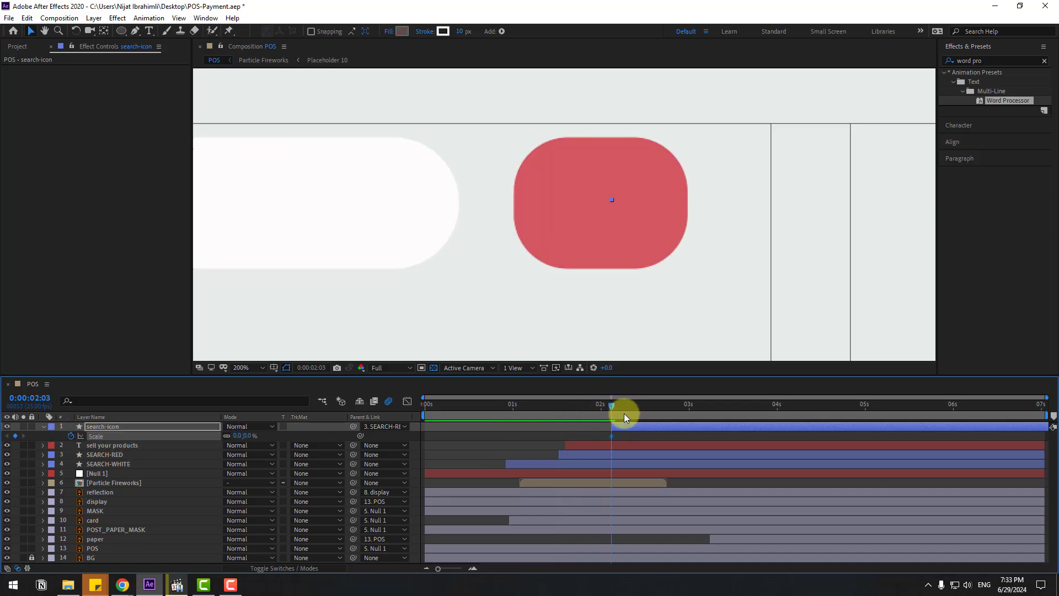
Add a 110% Scale keyframe to the search-icon layer at 0:00:02:13.
click(646, 405)
text(1)
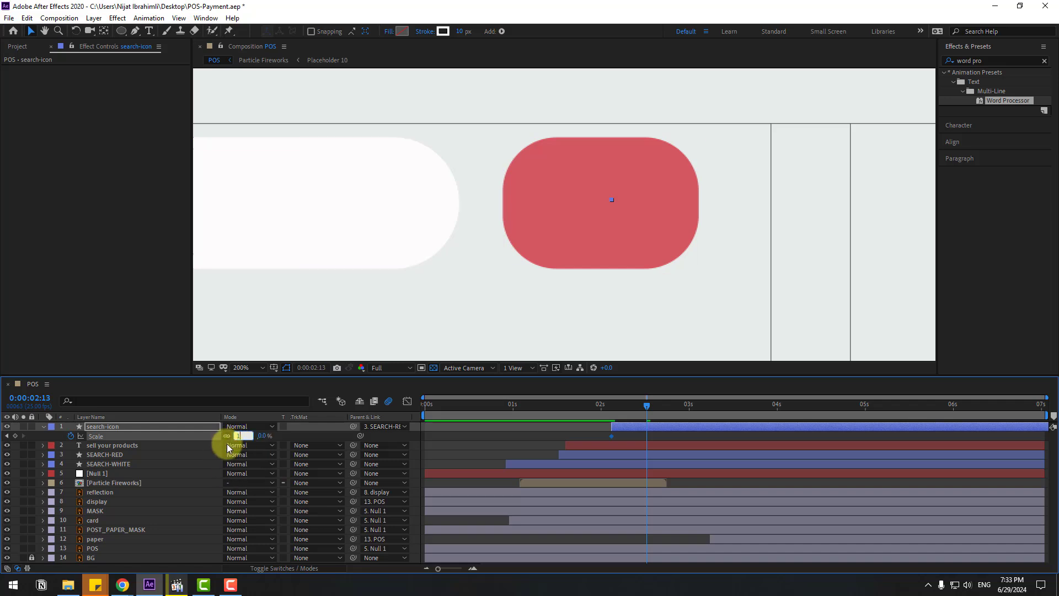
text(10)
key(Return)
Add search-icon Scale keyframes of 95% at 0:00:02:23 and 100% at 0:00:03:08.
key(shift+Page_Down)
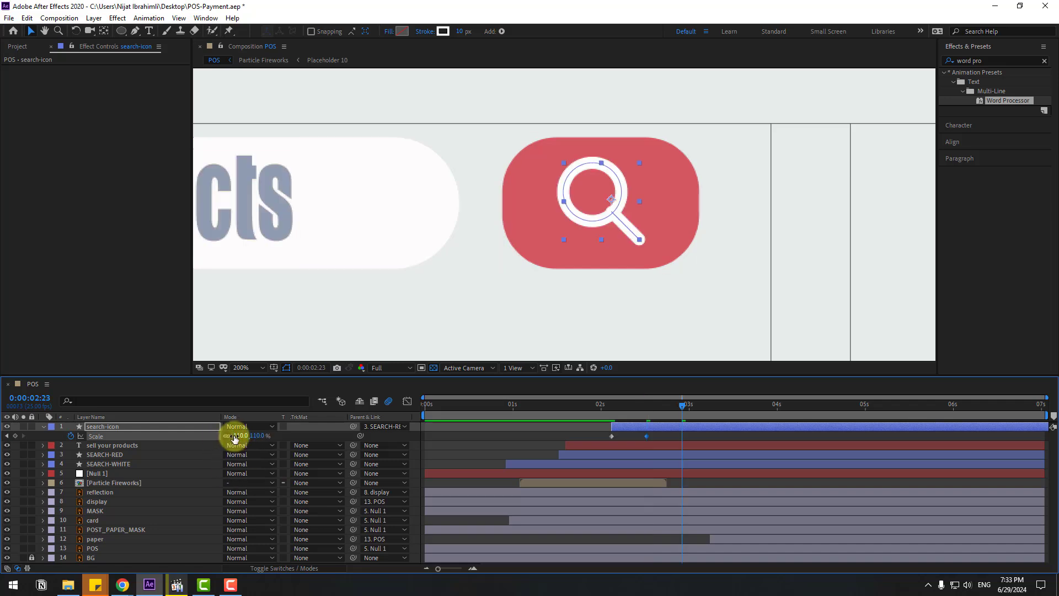
click(243, 436)
text(95)
key(Return)
key(shift+Page_Down)
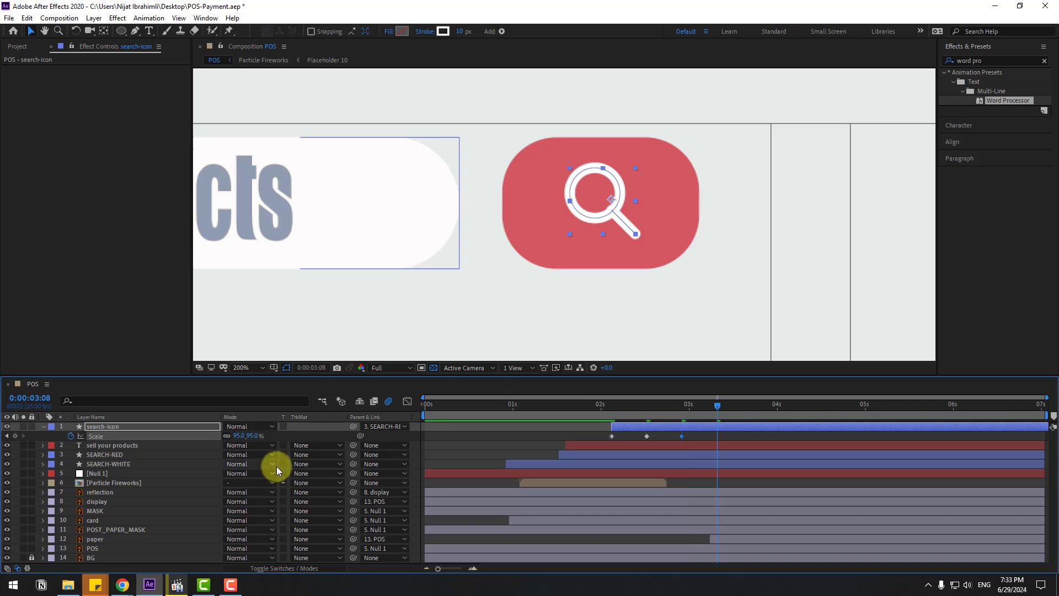
click(245, 435)
text(100)
key(Return)
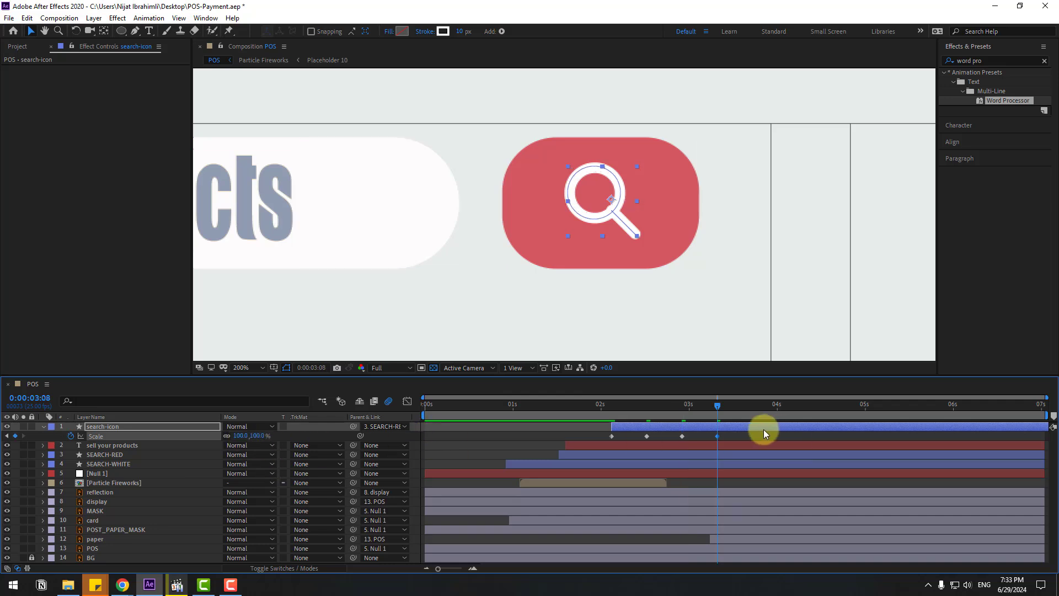
Apply Easy Ease to all four search-icon Scale keyframes, and preview with the work area starting at about 0:00:02:00.
drag(737, 431, 609, 439)
right_click(610, 437)
mouse_move(686, 428)
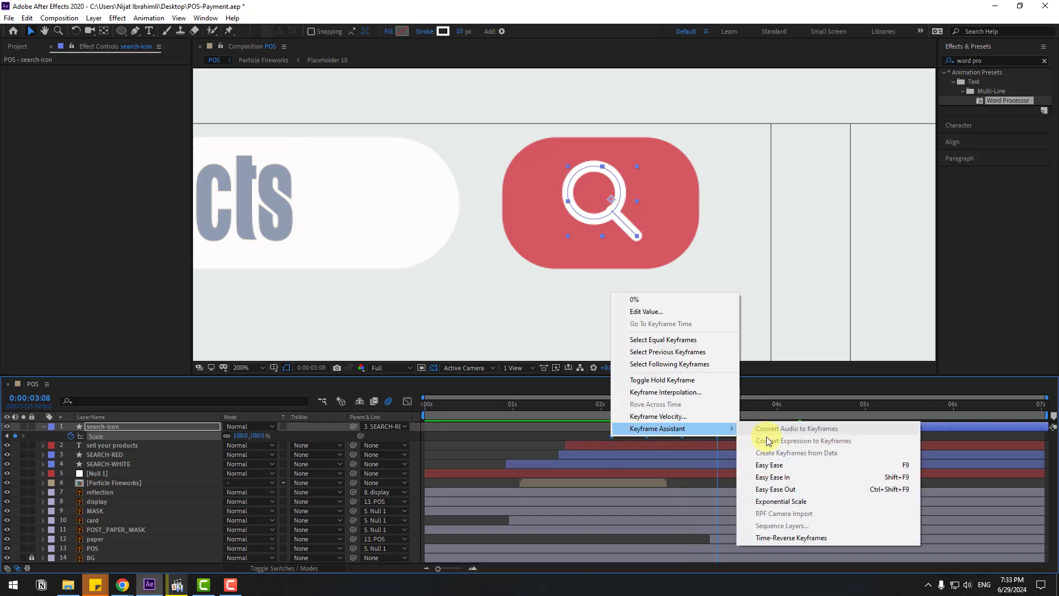
click(769, 452)
drag(426, 420, 600, 408)
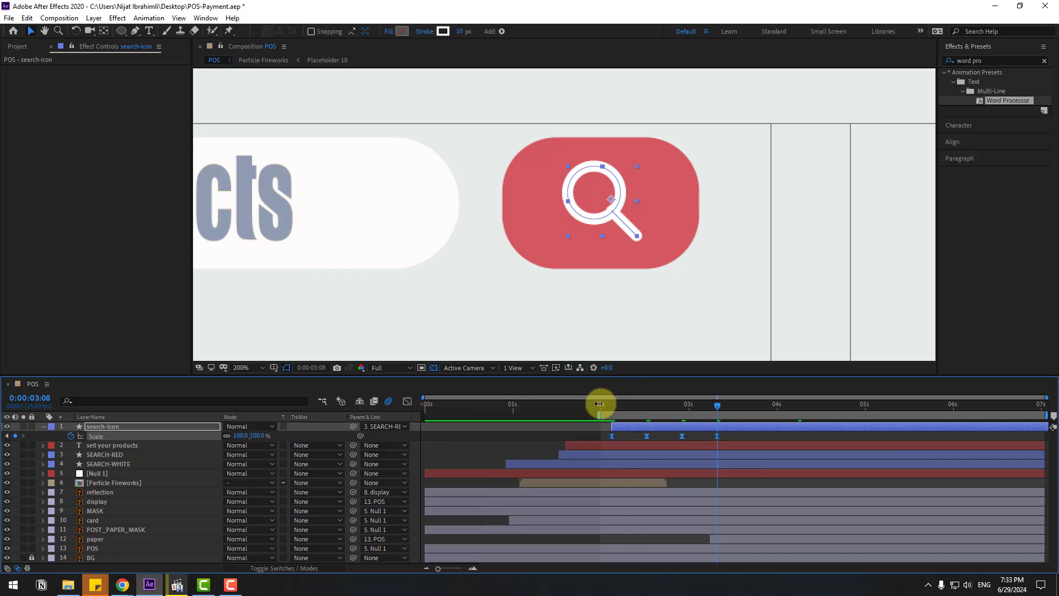
key(space)
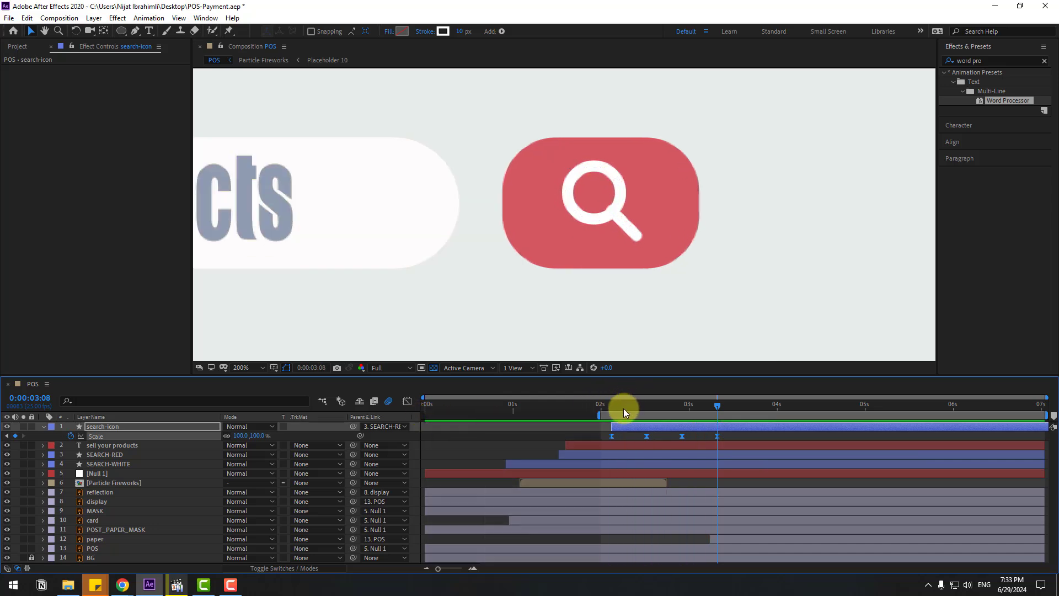
Nudge the magnifier's handle slightly to the right relative to its circle and preview the icon animation.
click(636, 242)
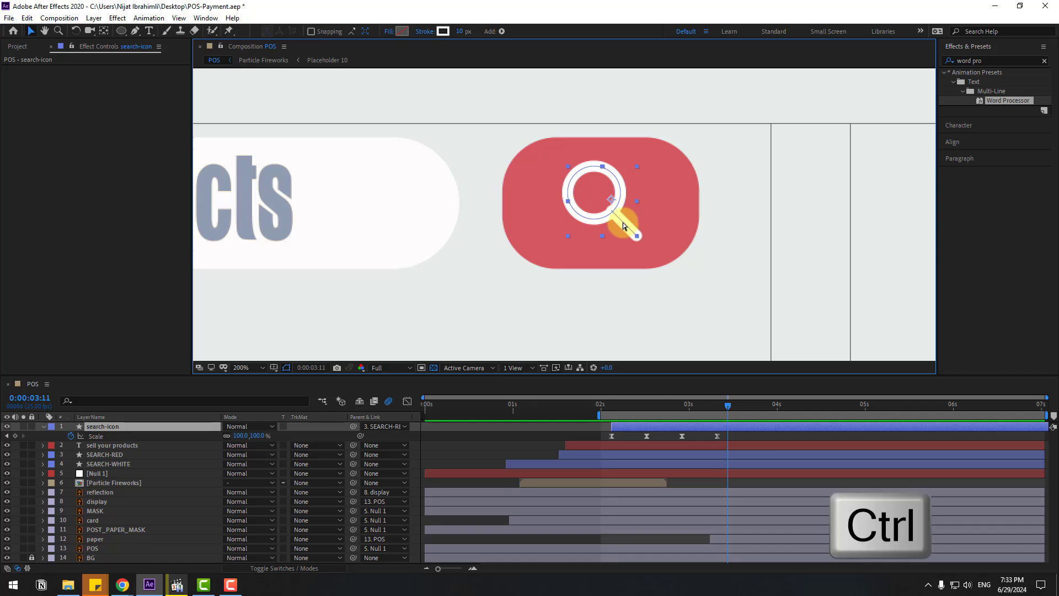
ctrl+click(617, 226)
key(Right)
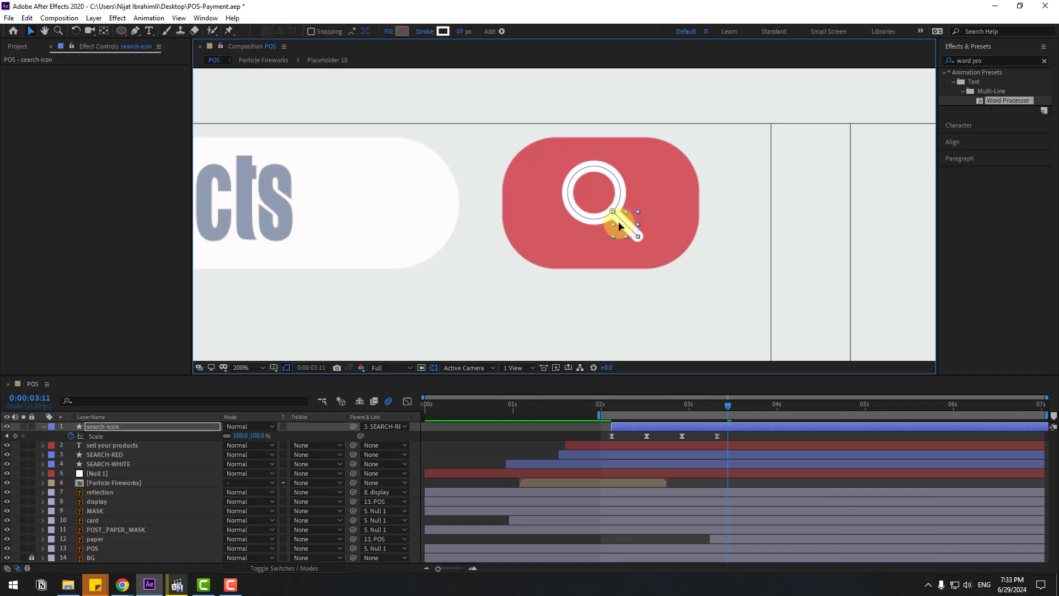
key(space)
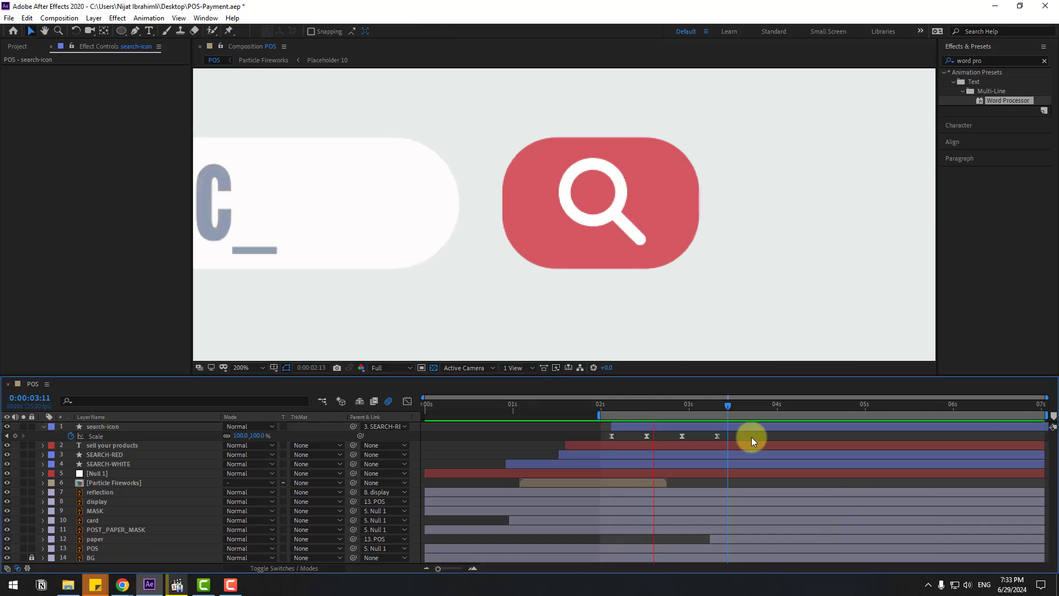